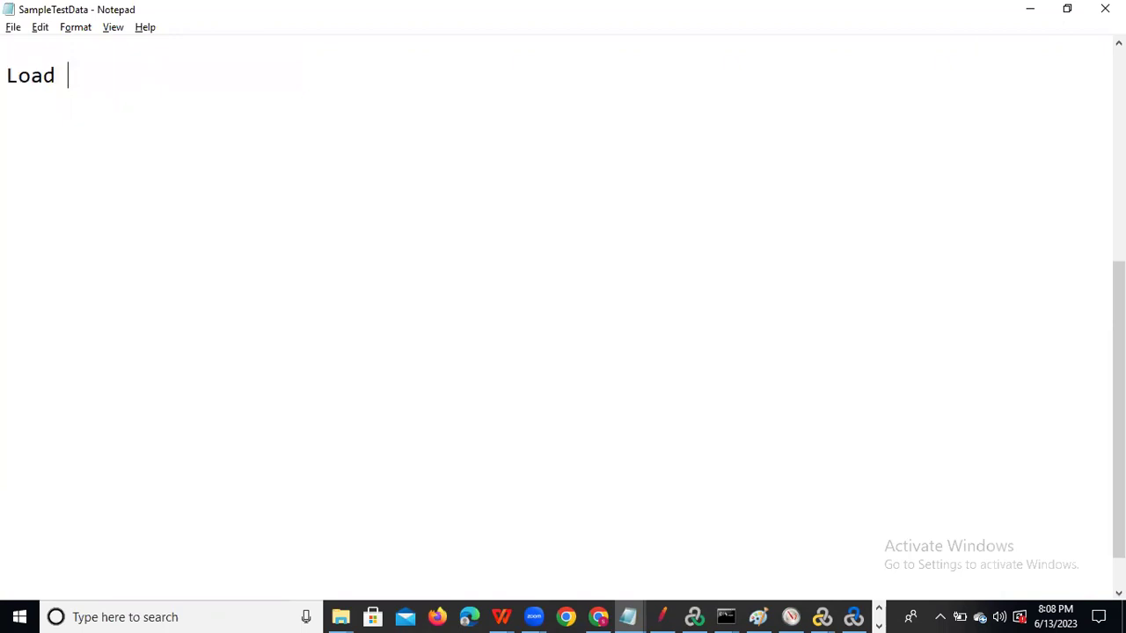
Complete the heading "Load Runner Installtion:" and add the line "1. OS should be windows 10+" below it
type("I")
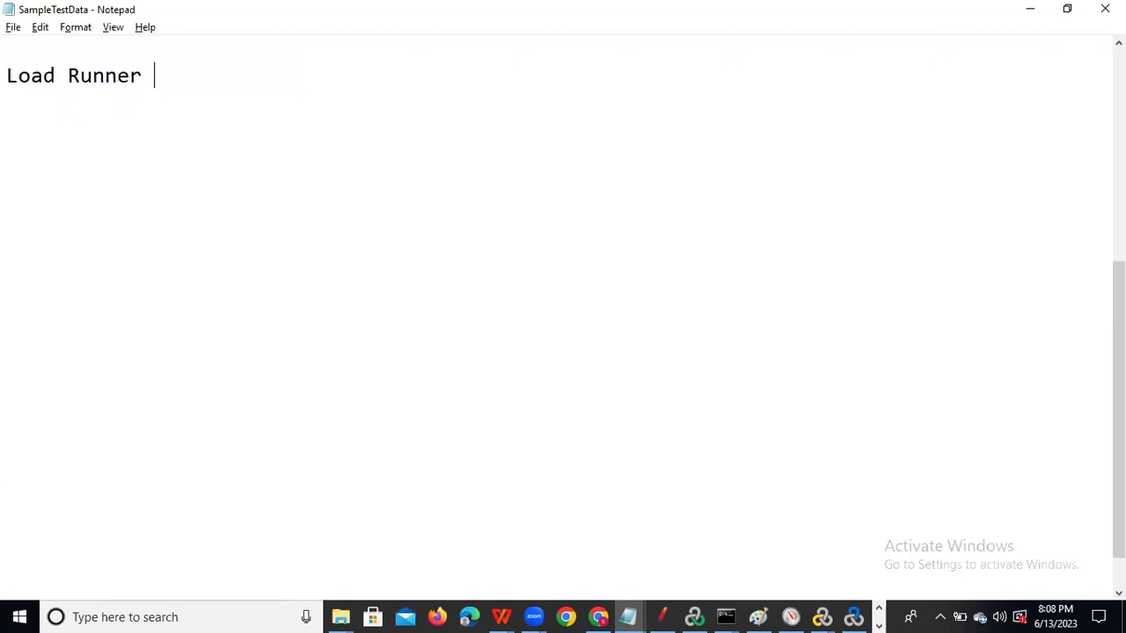
type("nstalltion:")
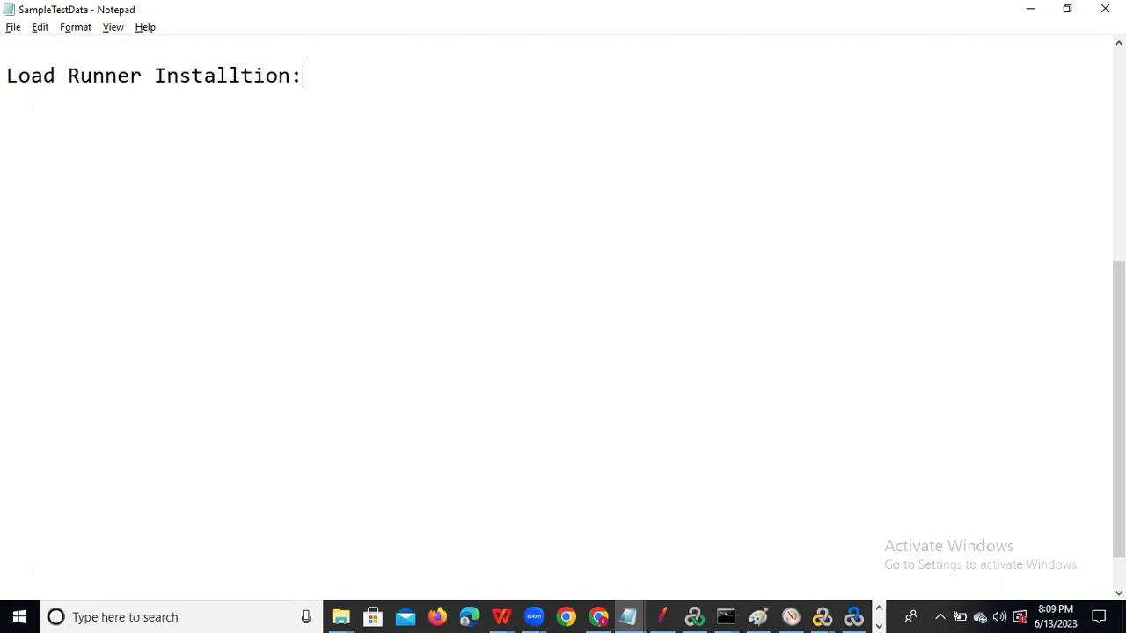
key("Return")
type("1. OS shou")
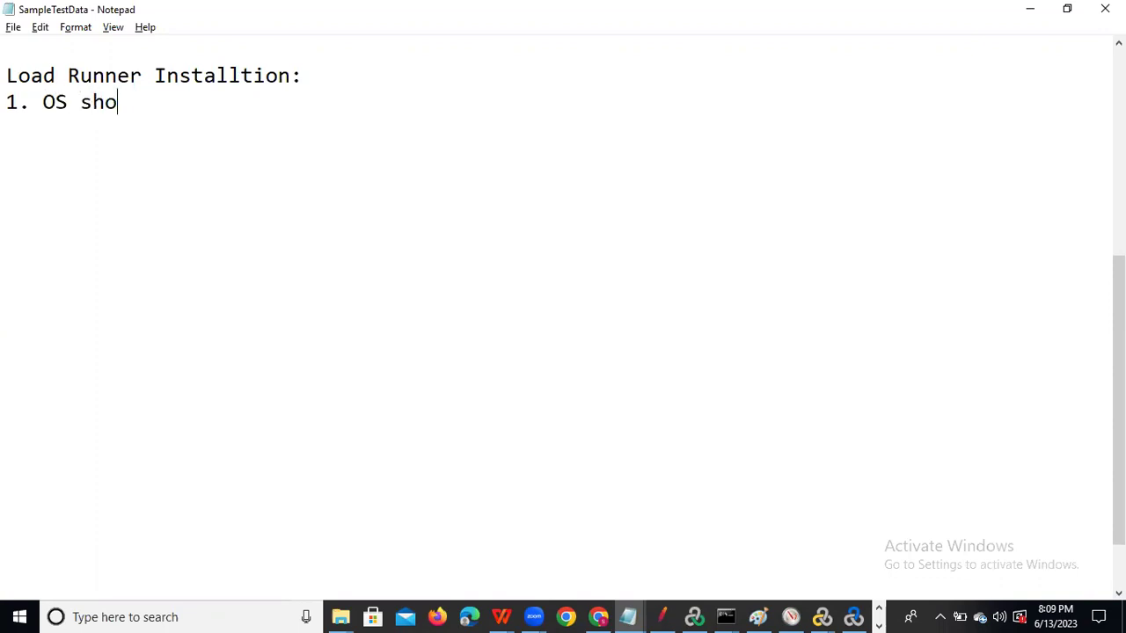
type("ld be windo")
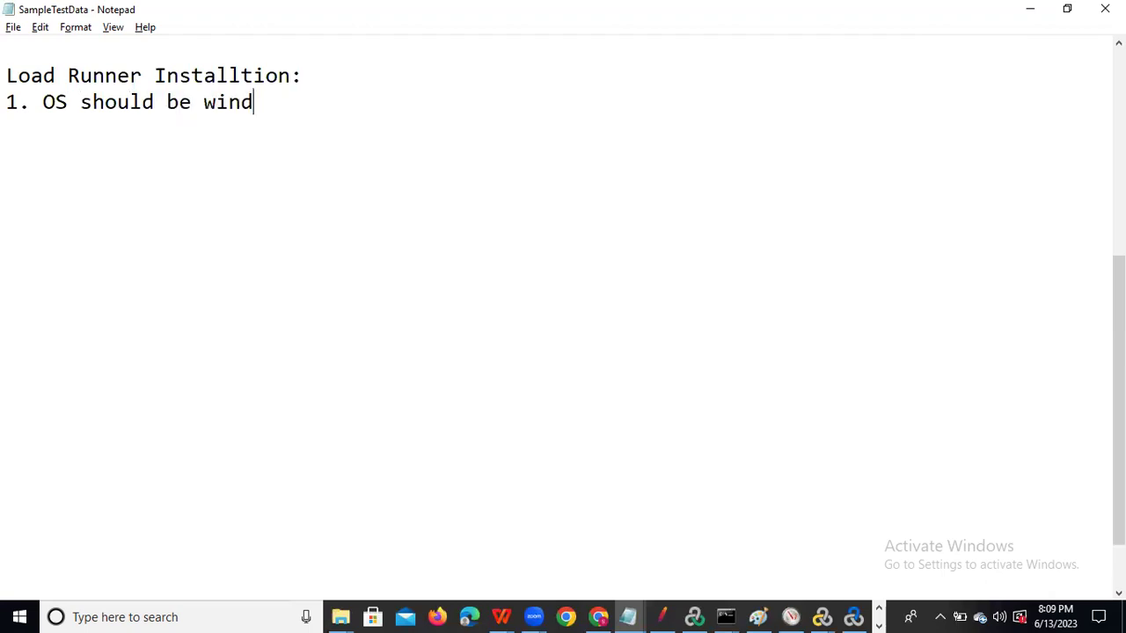
type("ws 10+")
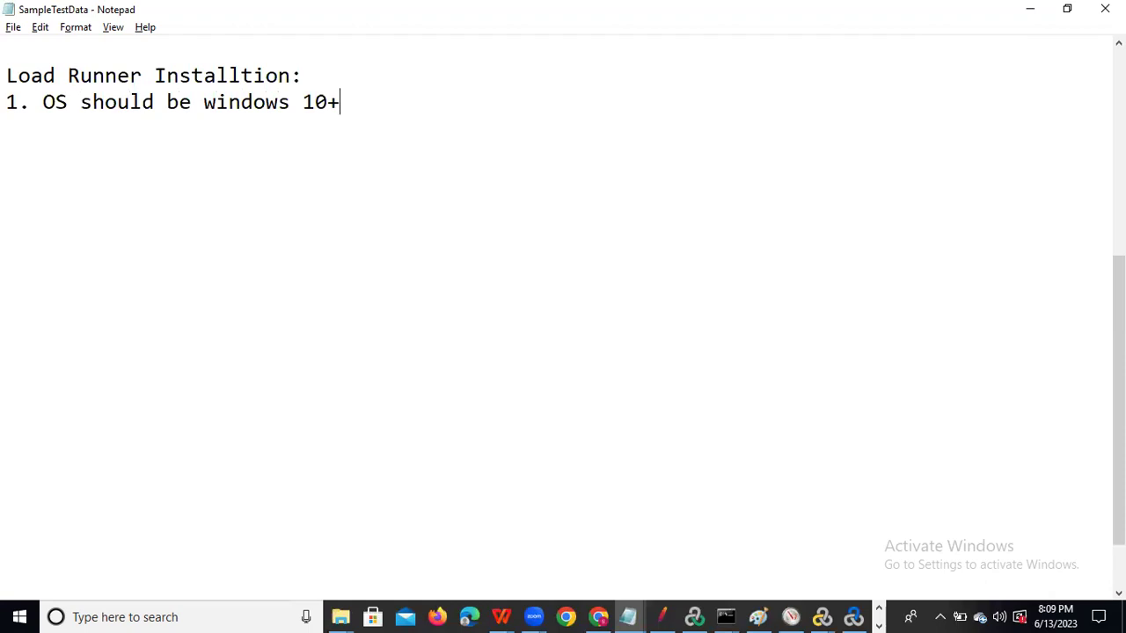
Add the hardware requirement lines "2. RAM 8 GB" and "3. CPU 4 core" to the list
key("Return")
type("2. RAm")
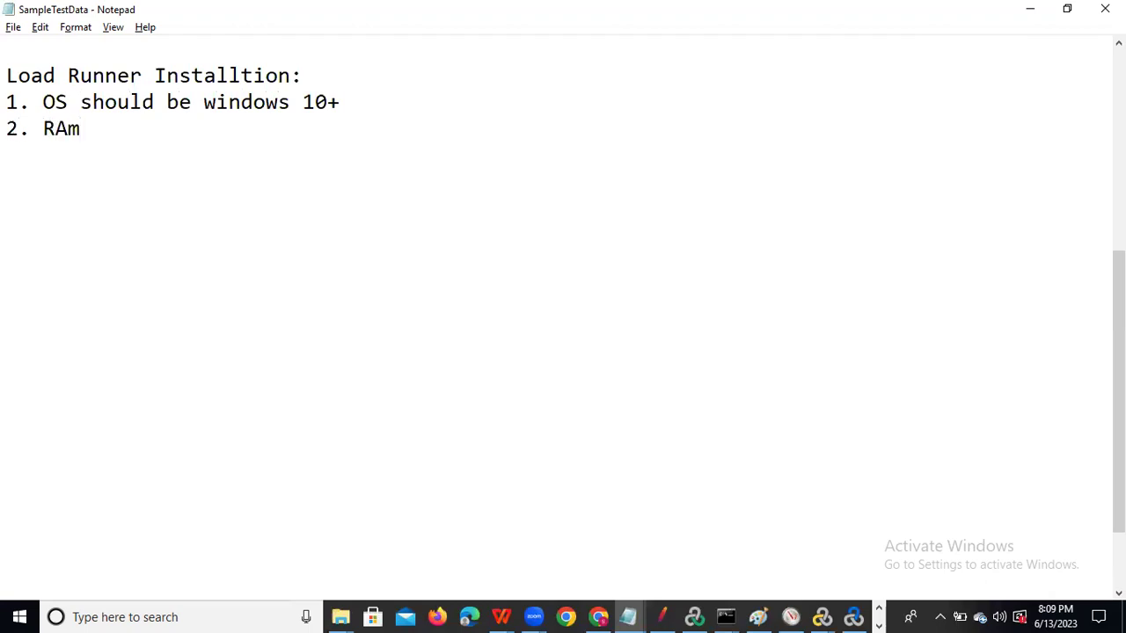
key("BackSpace")
type("M 8 GB")
key("Return")
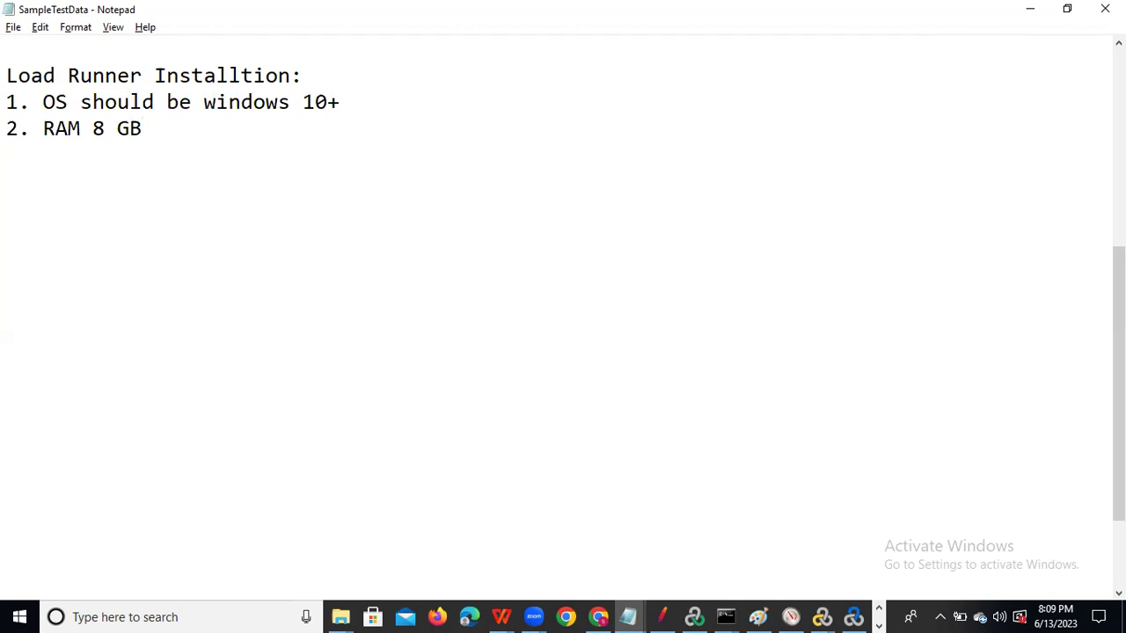
type("3.")
type("CPU 4")
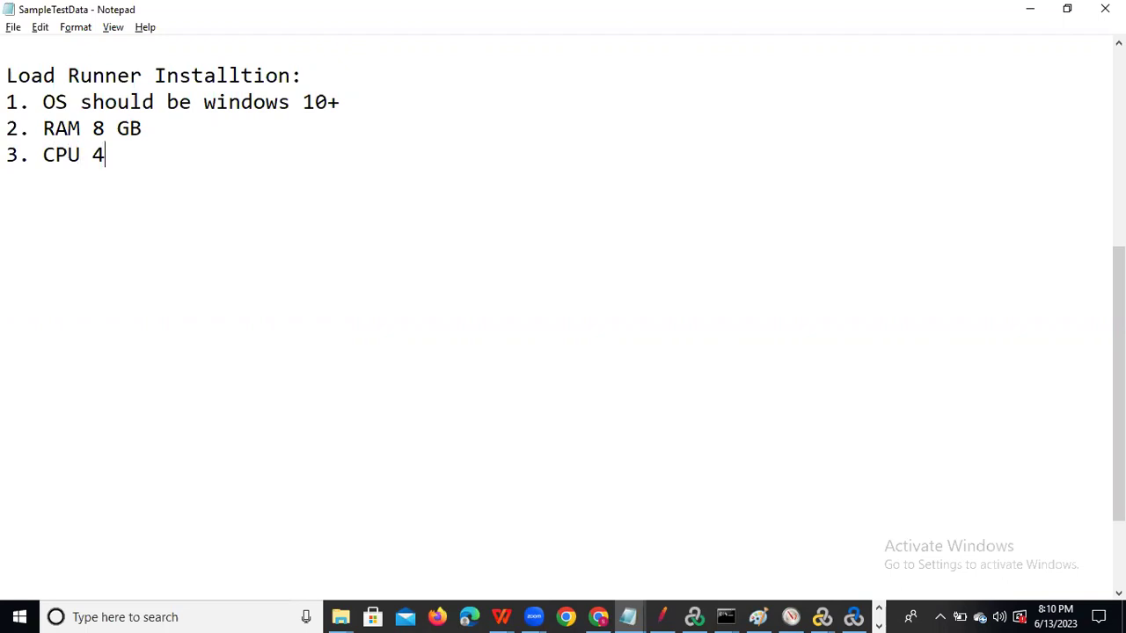
type(" core")
Switch to the desktop and point out the Virtual User Generator, Controller and Analysis shortcuts one after another
key("alt+Tab")
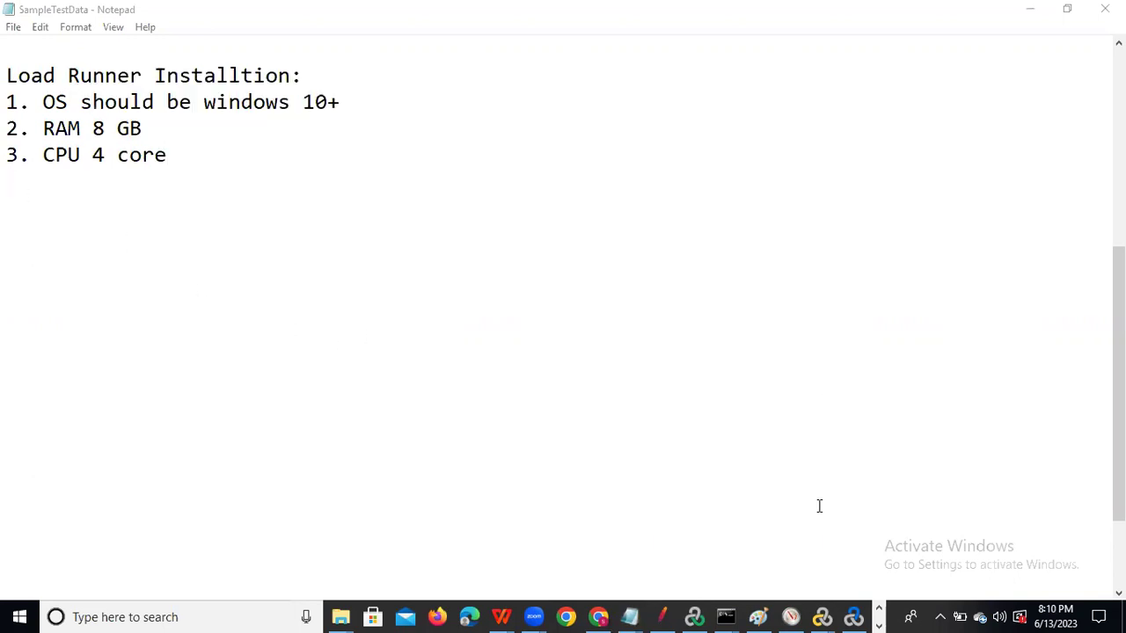
left_click(1123, 625)
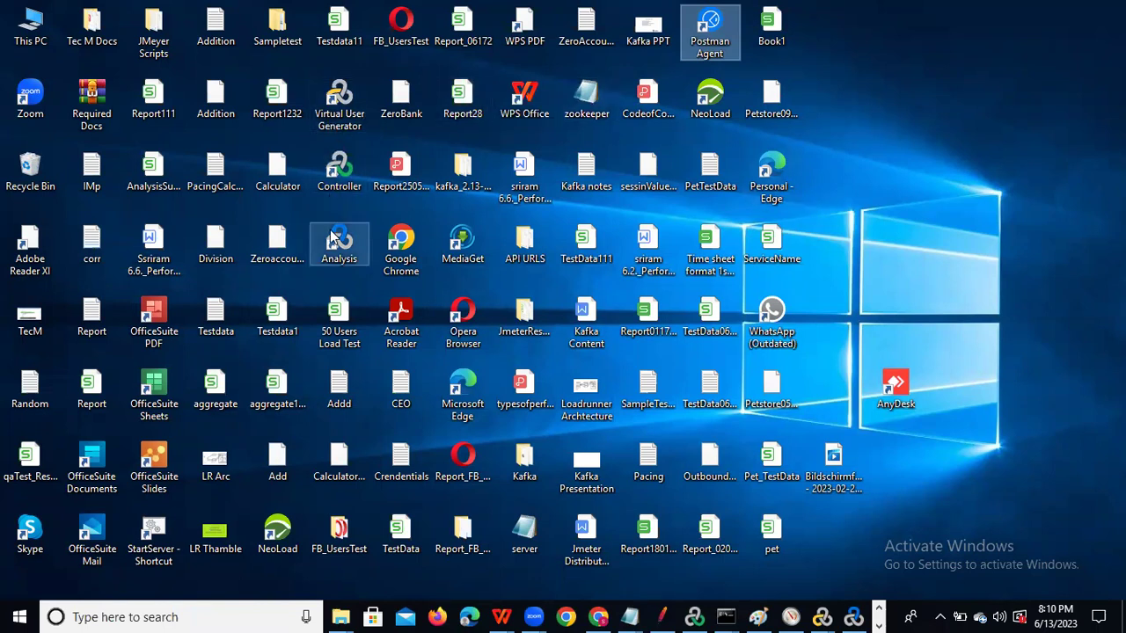
left_click(340, 125)
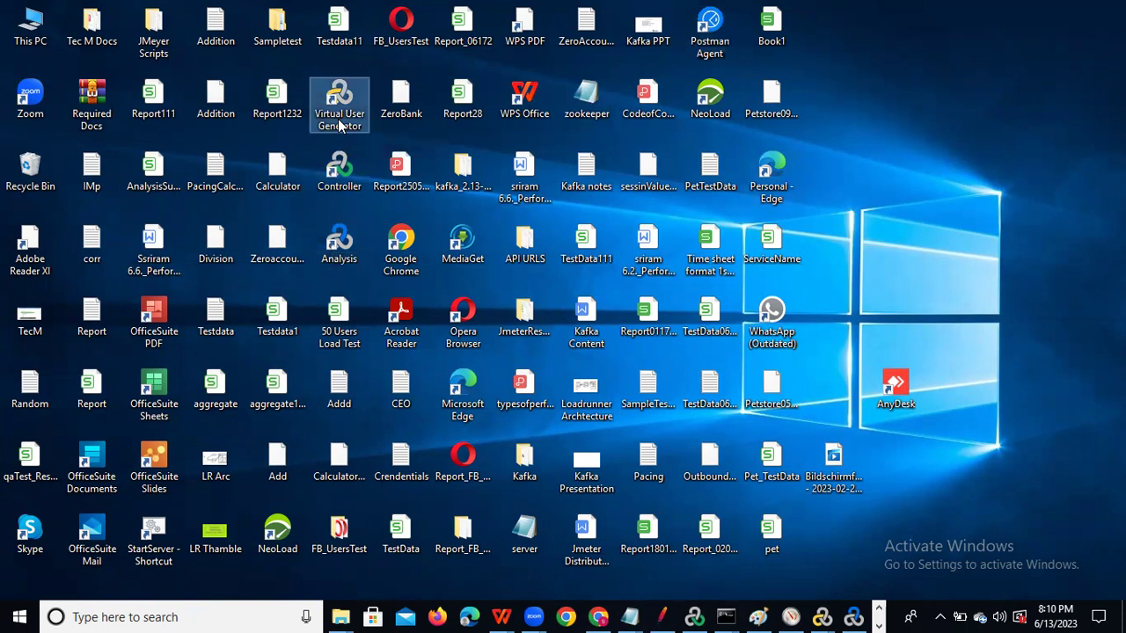
left_click(342, 176)
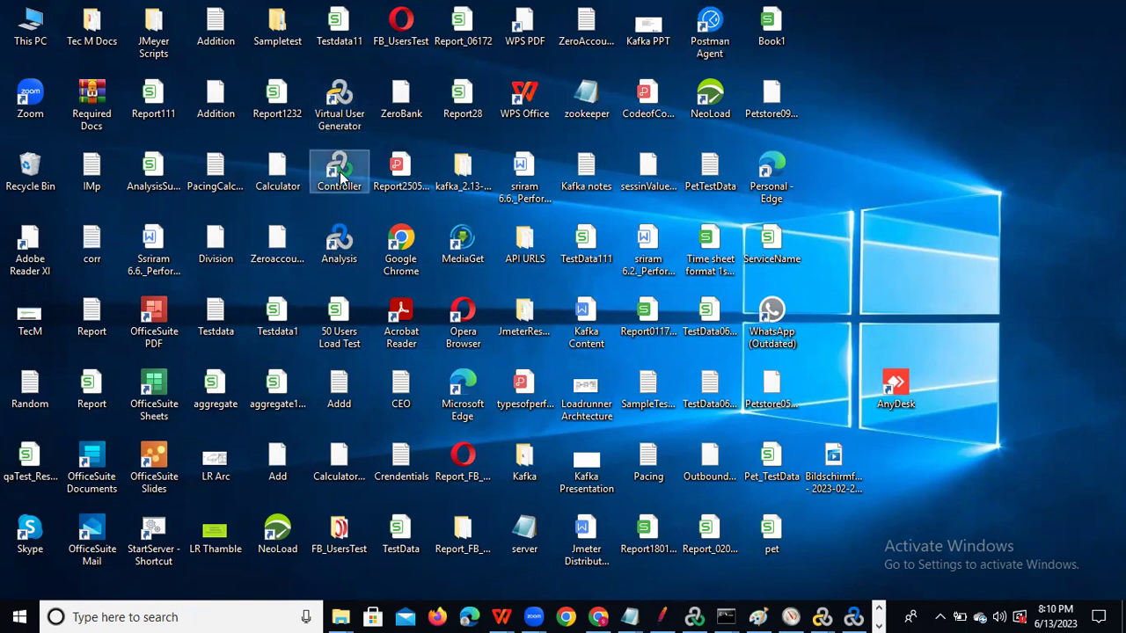
left_click(343, 250)
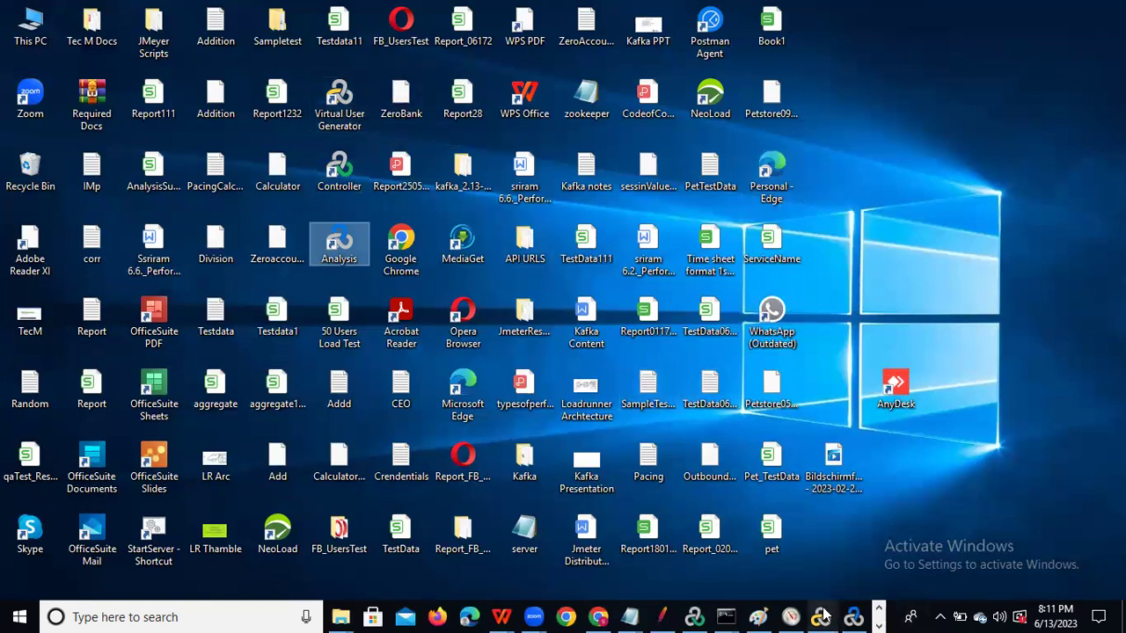
Close the open Virtual User Generator windows, including the WebHttpHtml17 and Petstore_04062023 scripts and the runtime viewer
mouse_move(822, 616)
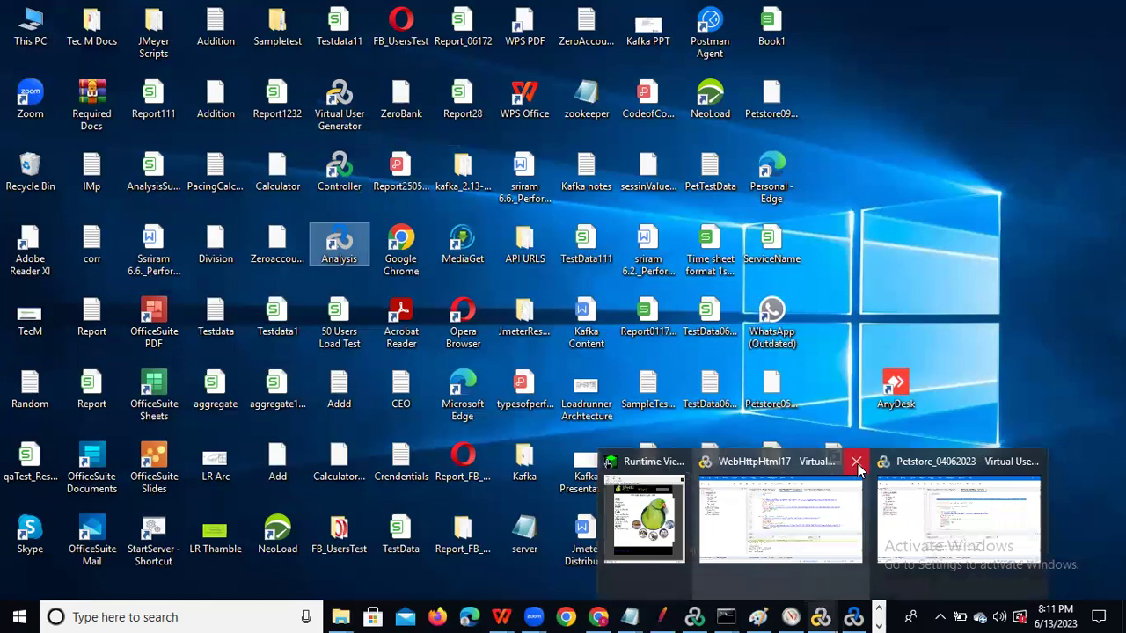
mouse_move(854, 464)
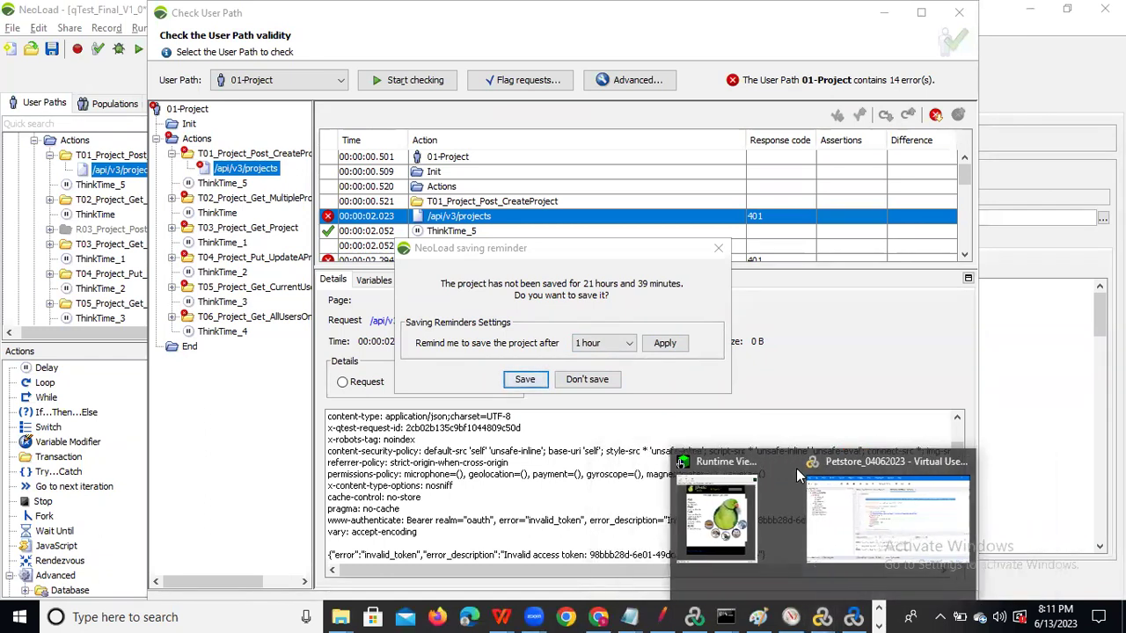
left_click(948, 463)
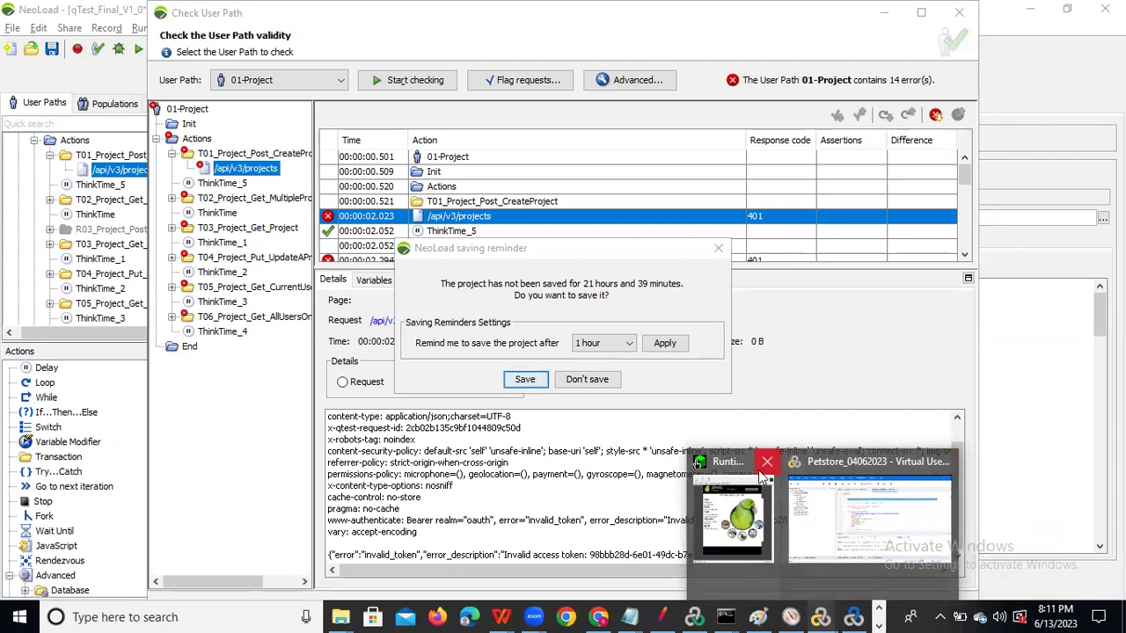
left_click(767, 466)
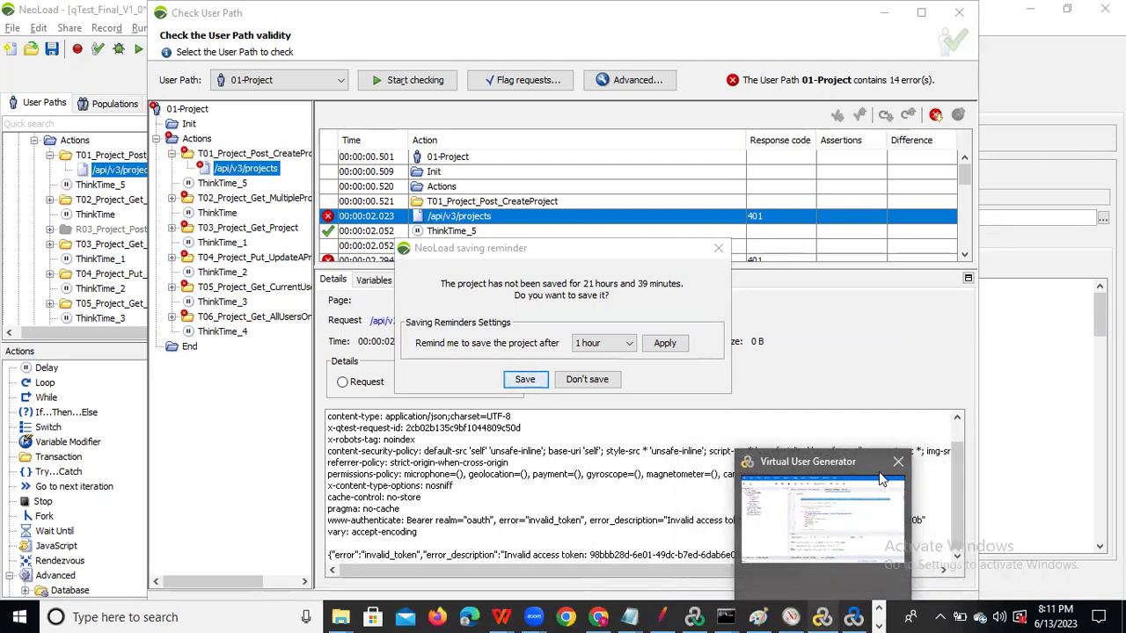
left_click(897, 464)
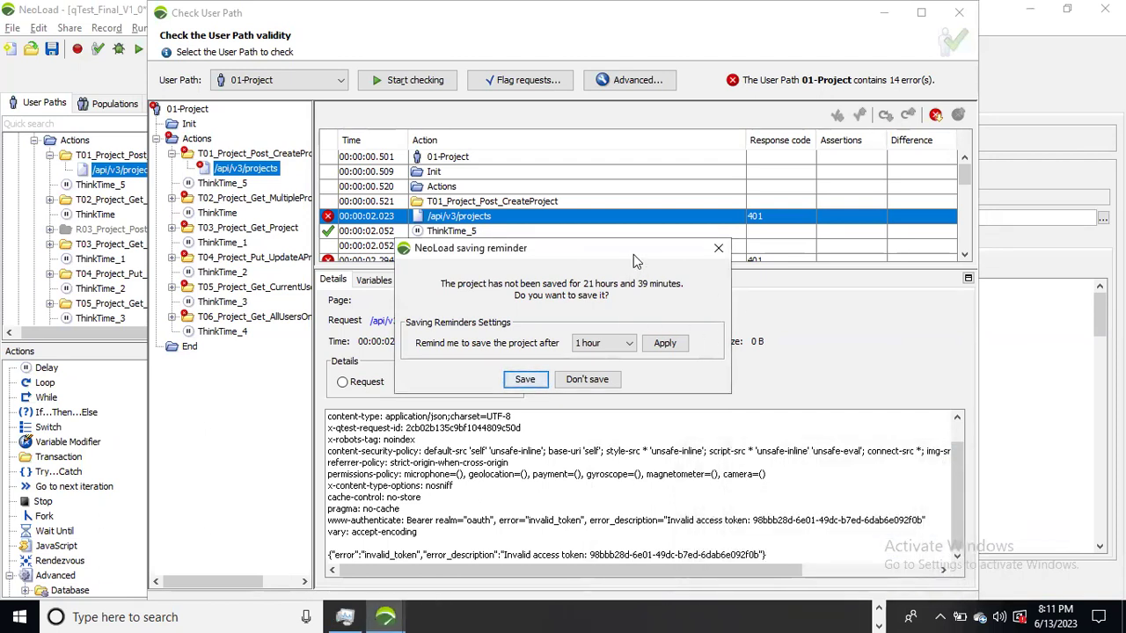
Return to the desktop and launch Virtual User Generator from its shortcut
left_click(877, 608)
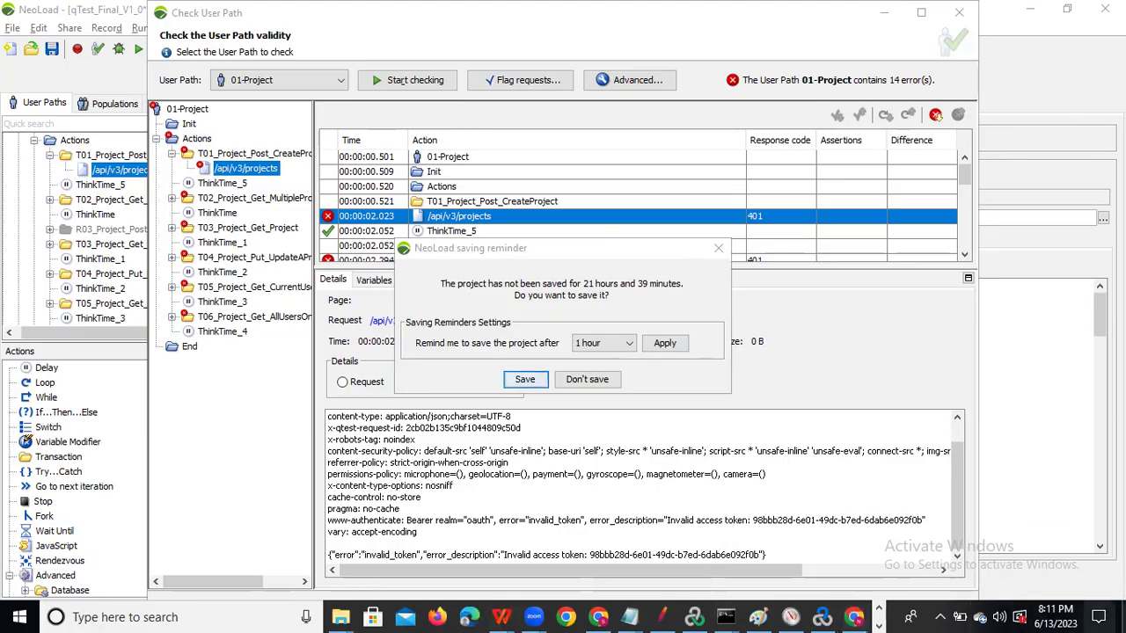
left_click(1123, 617)
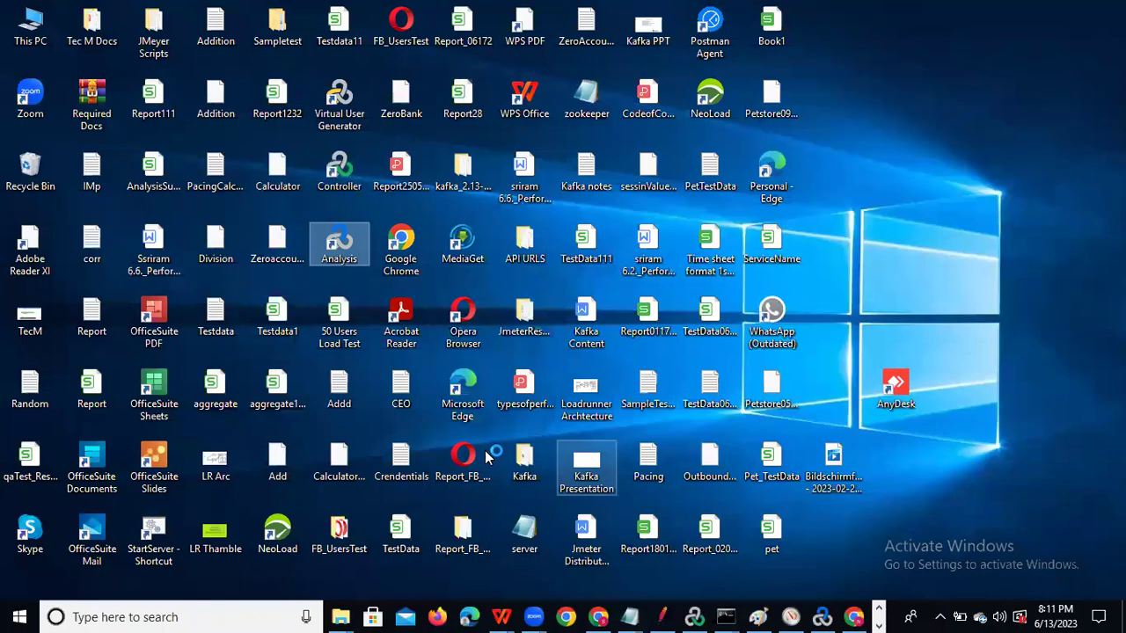
double_click(332, 118)
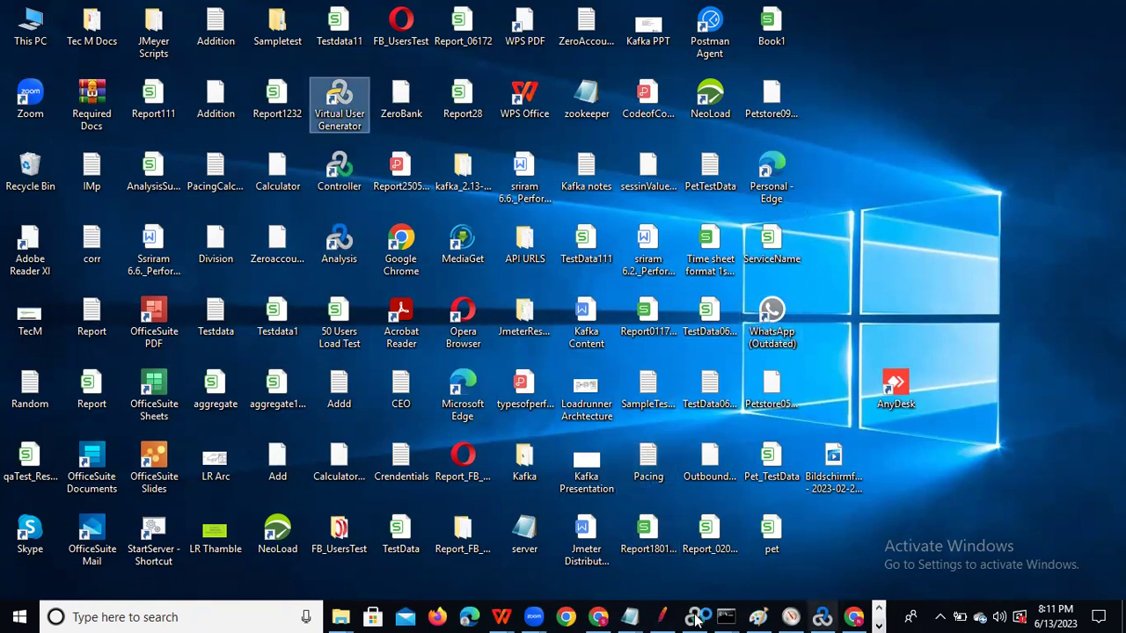
Switch to the SampleTestData note in Notepad and start a version list with "Loadrunner 9.1" and "9.2" below the requirements
mouse_move(628, 616)
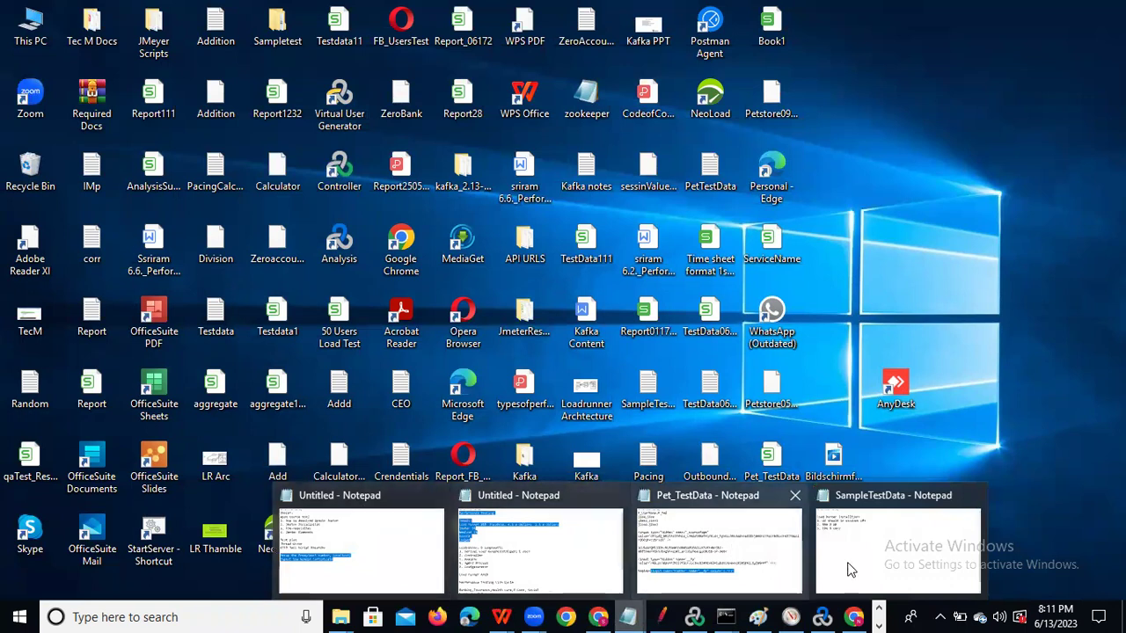
left_click(881, 566)
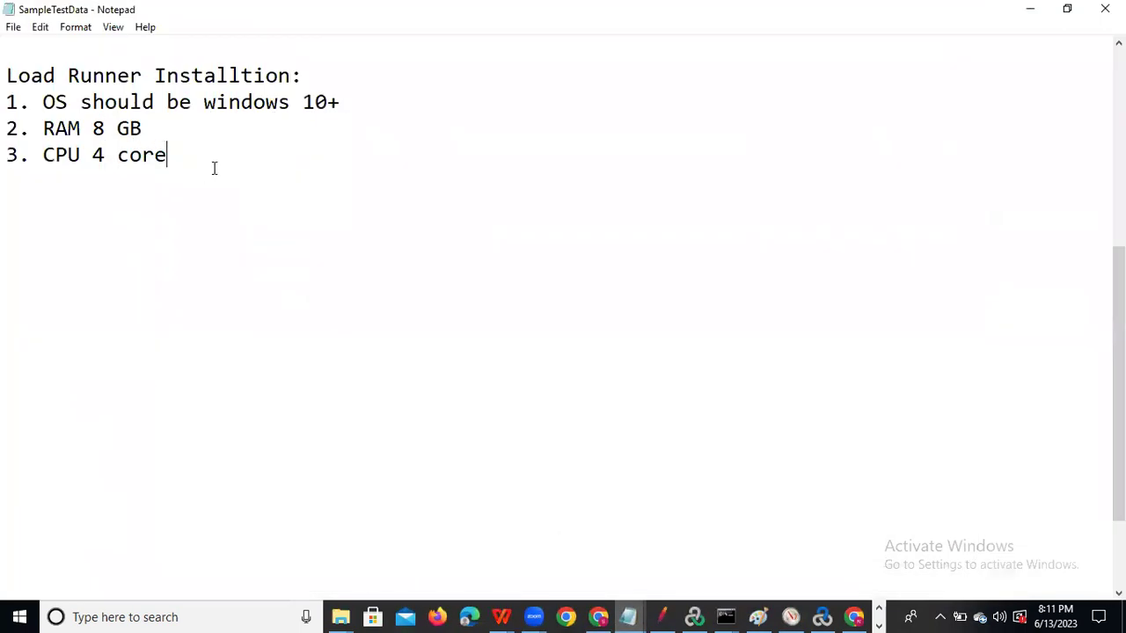
key("Return")
key("Return")
type("Loadru")
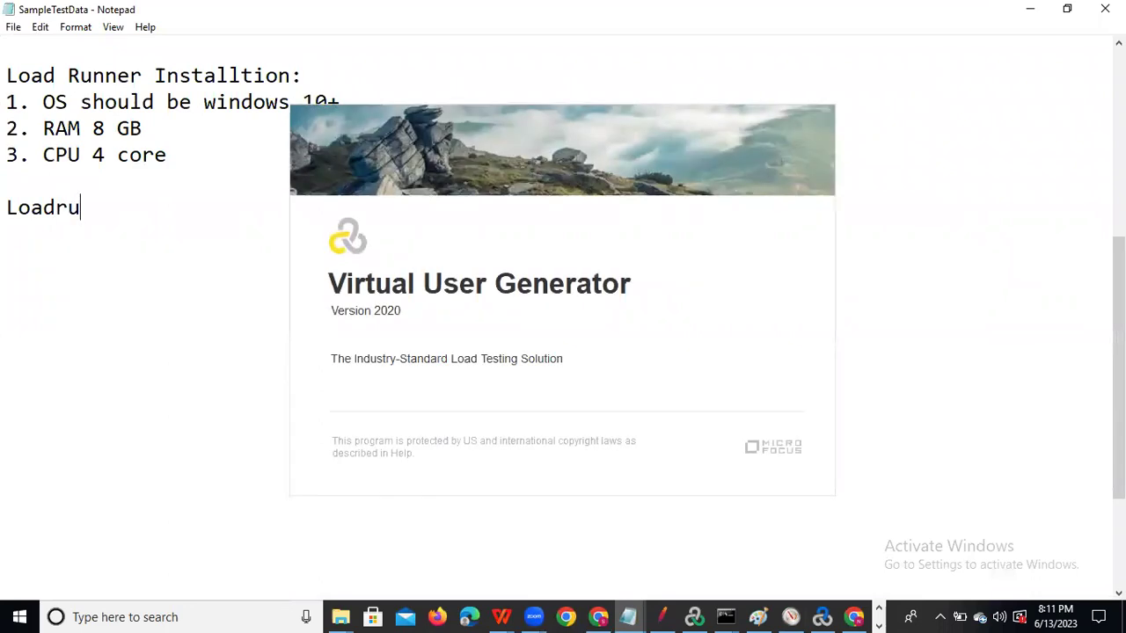
type("nner 9.1")
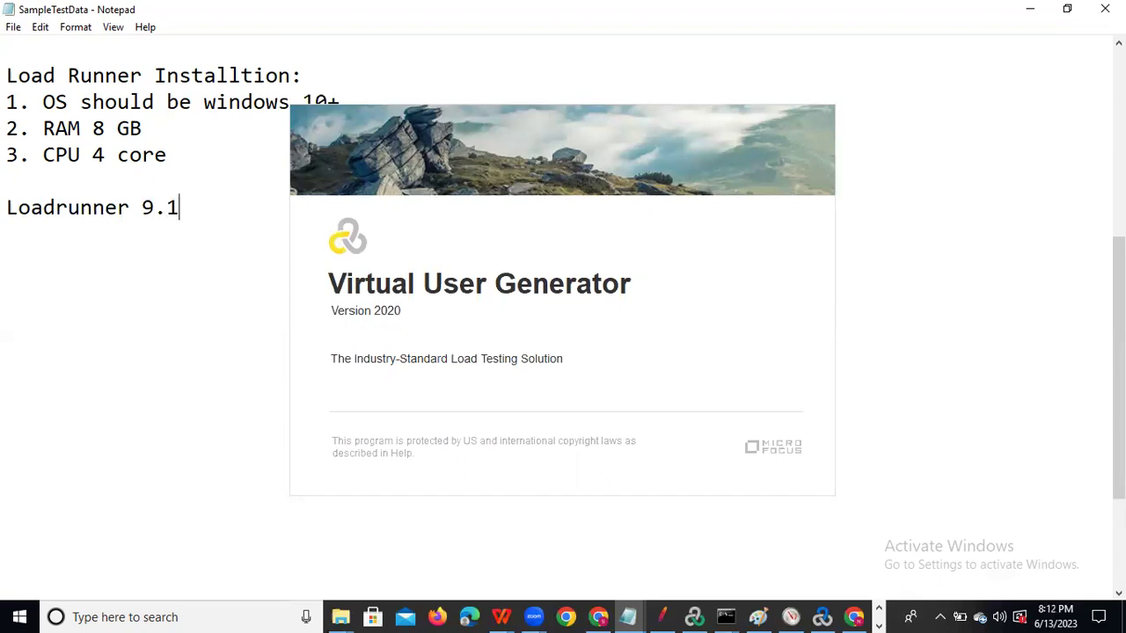
key("Return")
type("9.2")
key("Return")
Continue the LoadRunner version list with 11.25, 12.06, 2021 and 2022 on separate lines, and begin another entry
type("1")
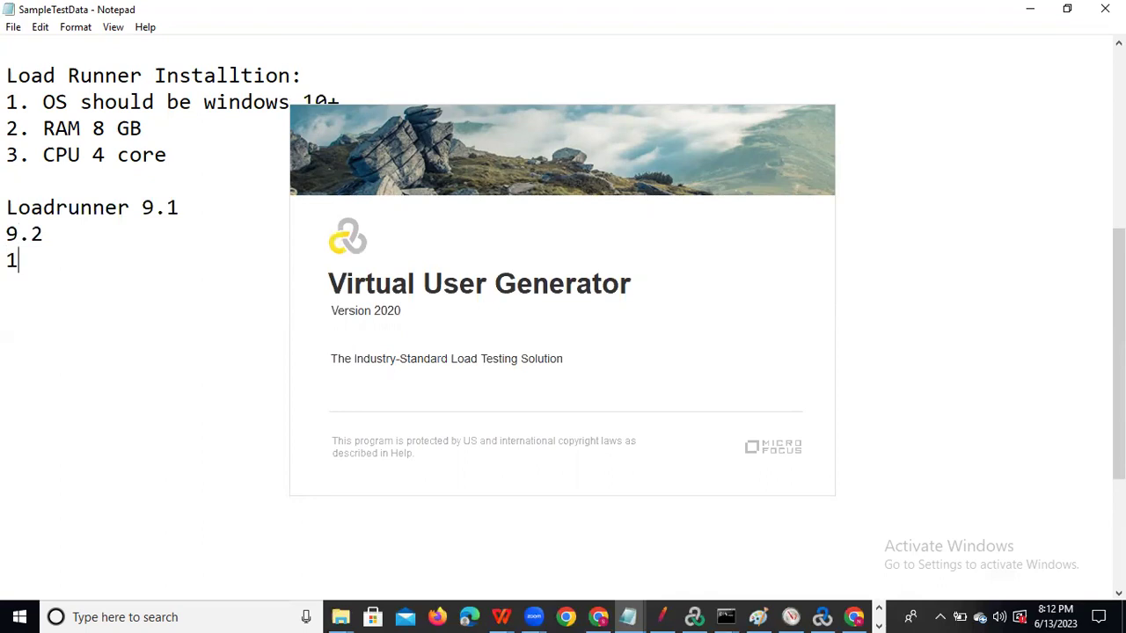
type("1.25")
key("Return")
type("12.06")
key("Return")
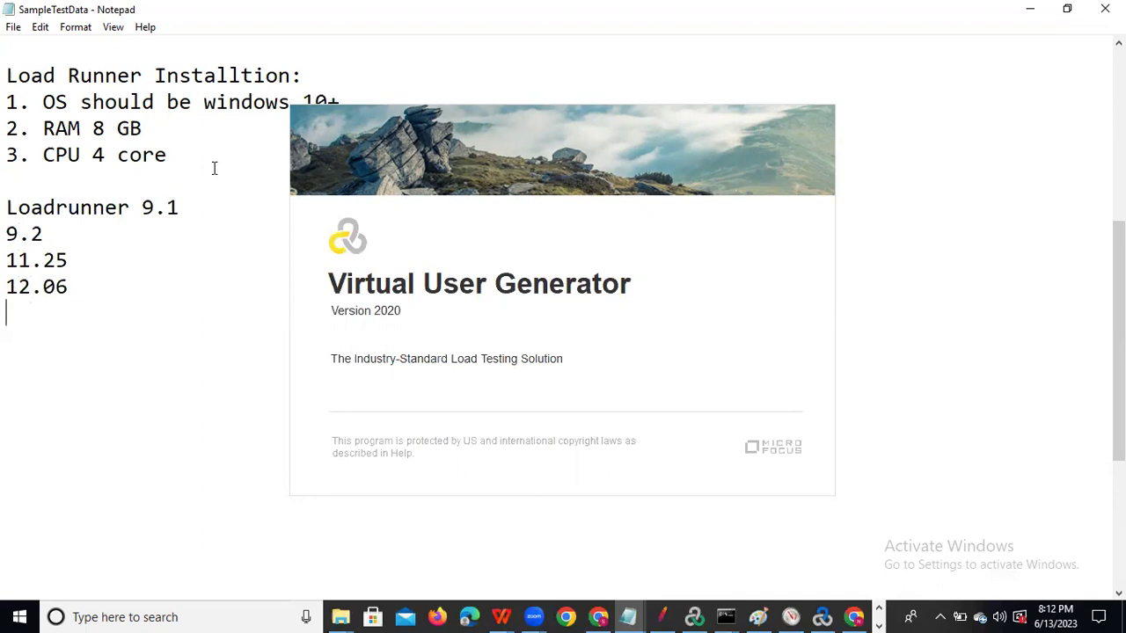
type("2021")
key("Return")
type("2022")
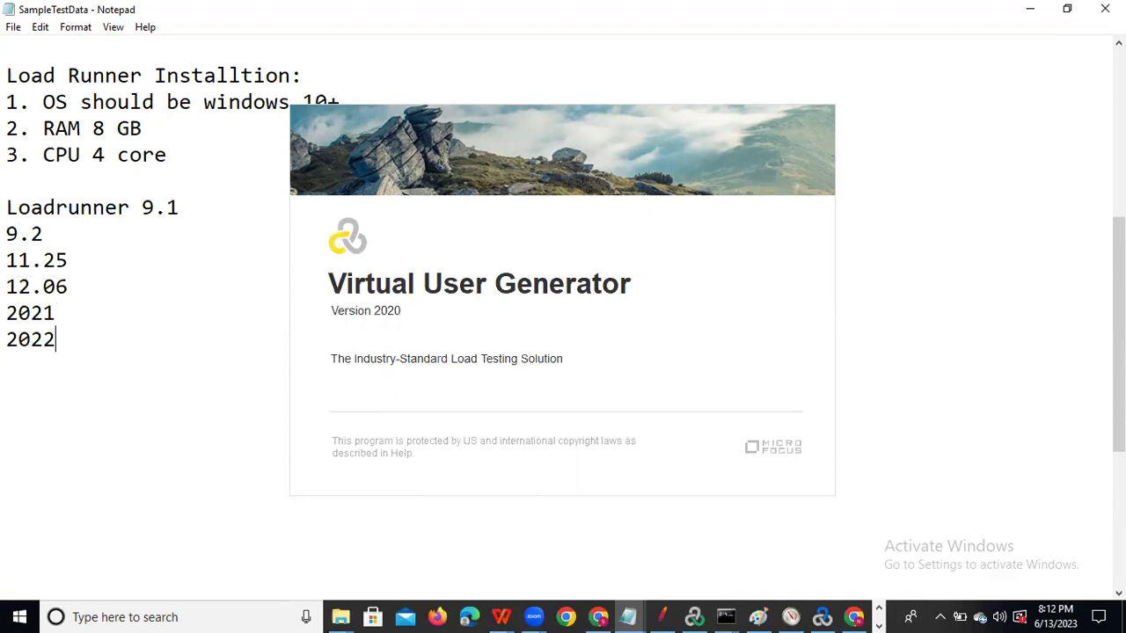
key("Return")
type("202")
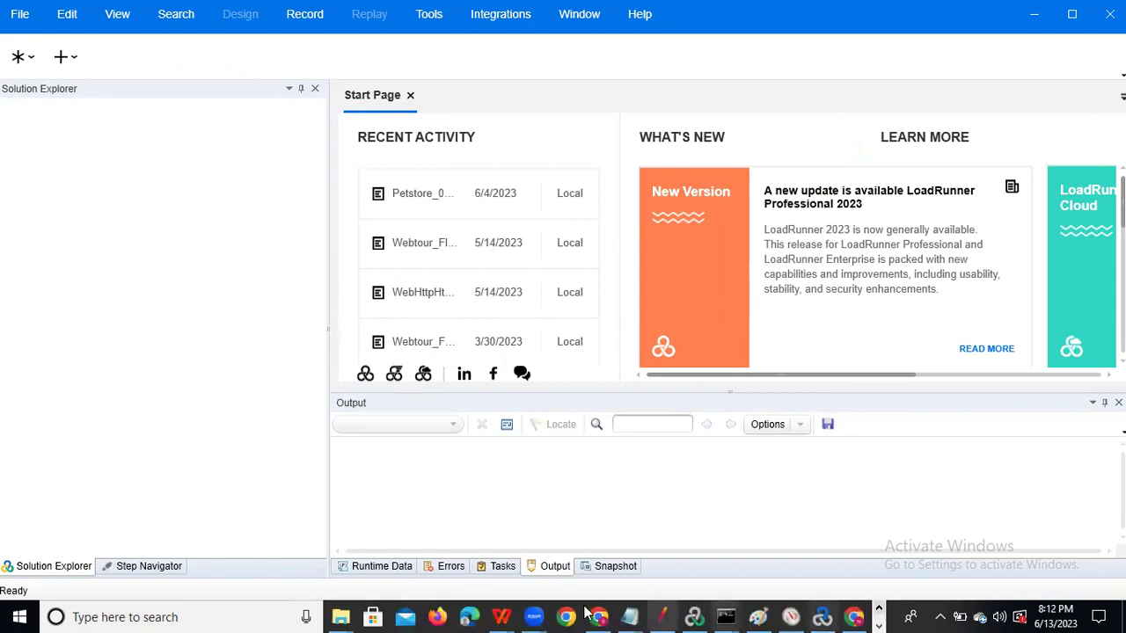
Switch to Chrome and replace the earlier JMeter query on Google with a search for "loadrunner versions"
left_click(598, 616)
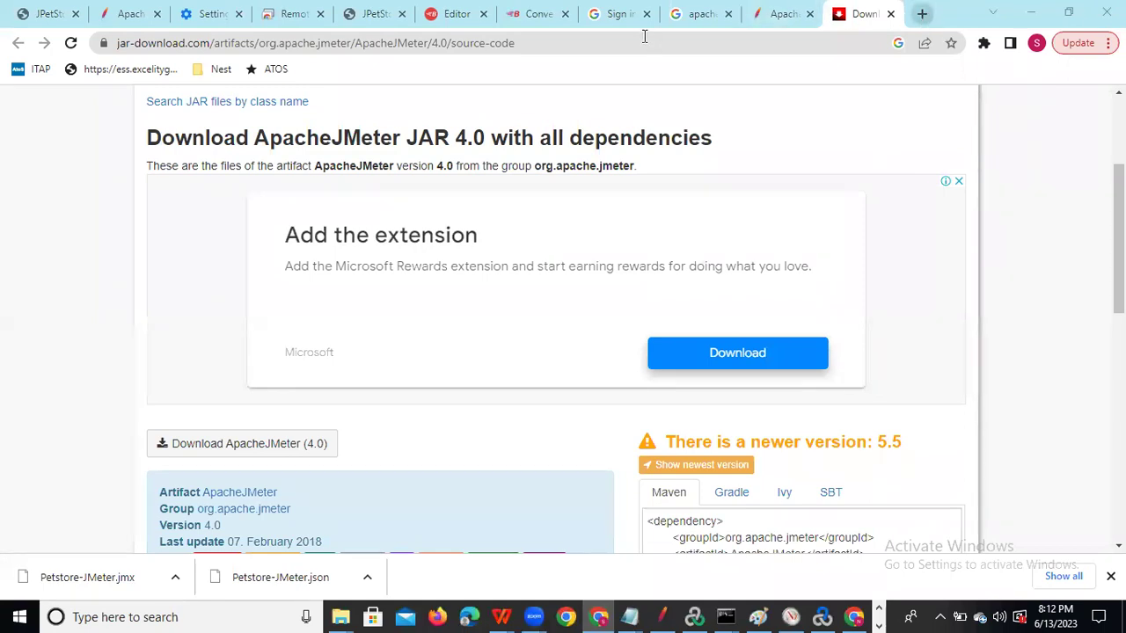
left_click(695, 14)
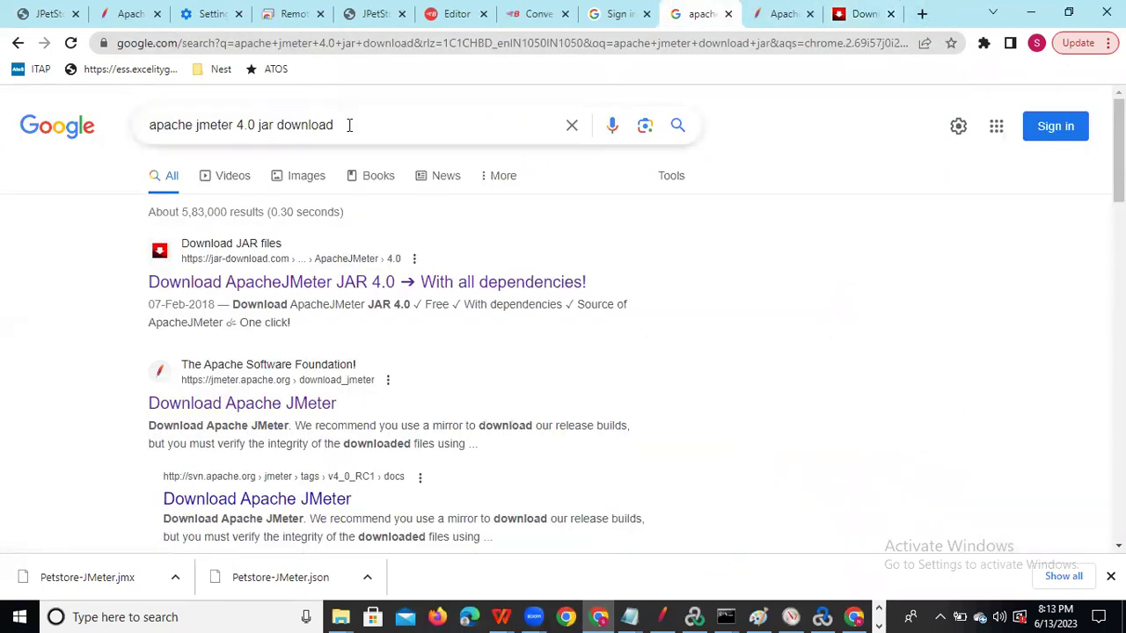
left_click_drag(349, 125, 78, 150)
type("loa")
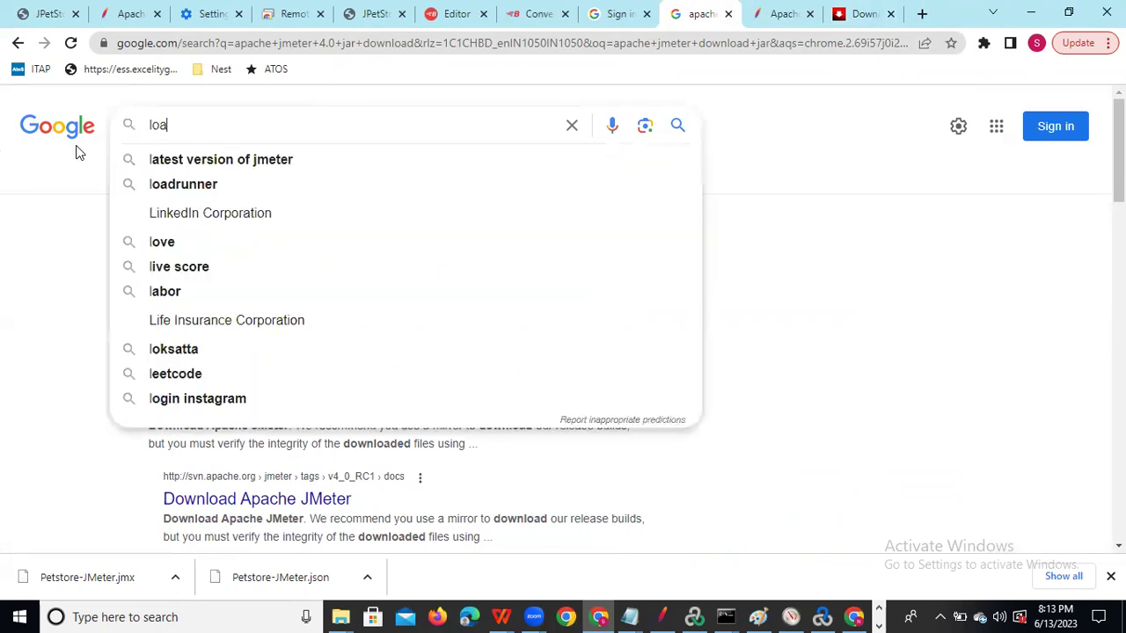
type("drunner")
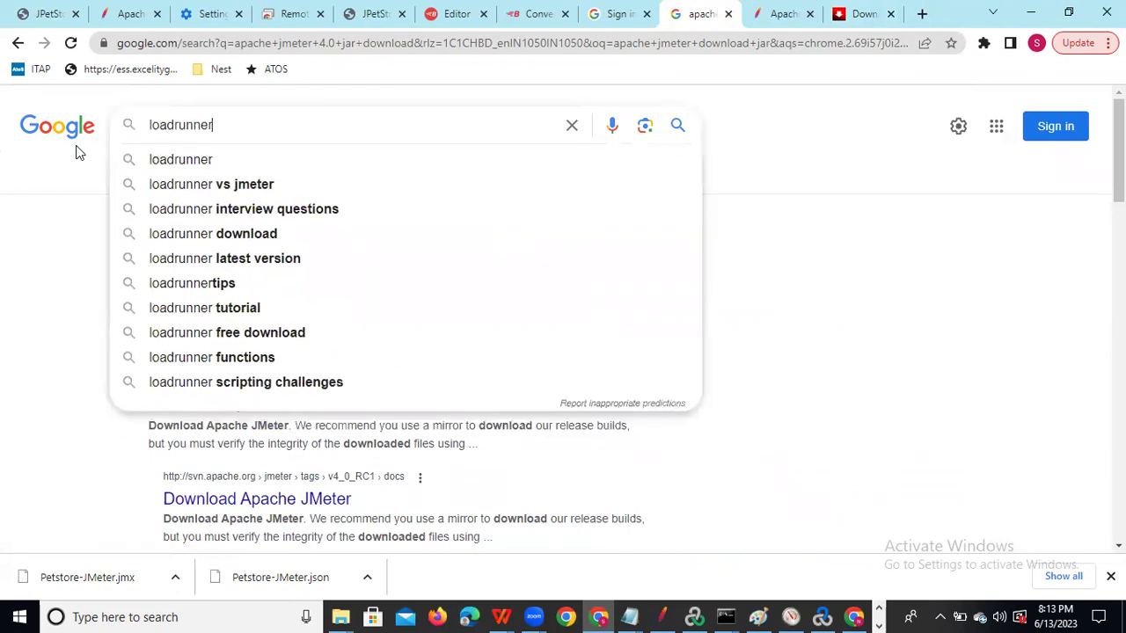
type(" versions")
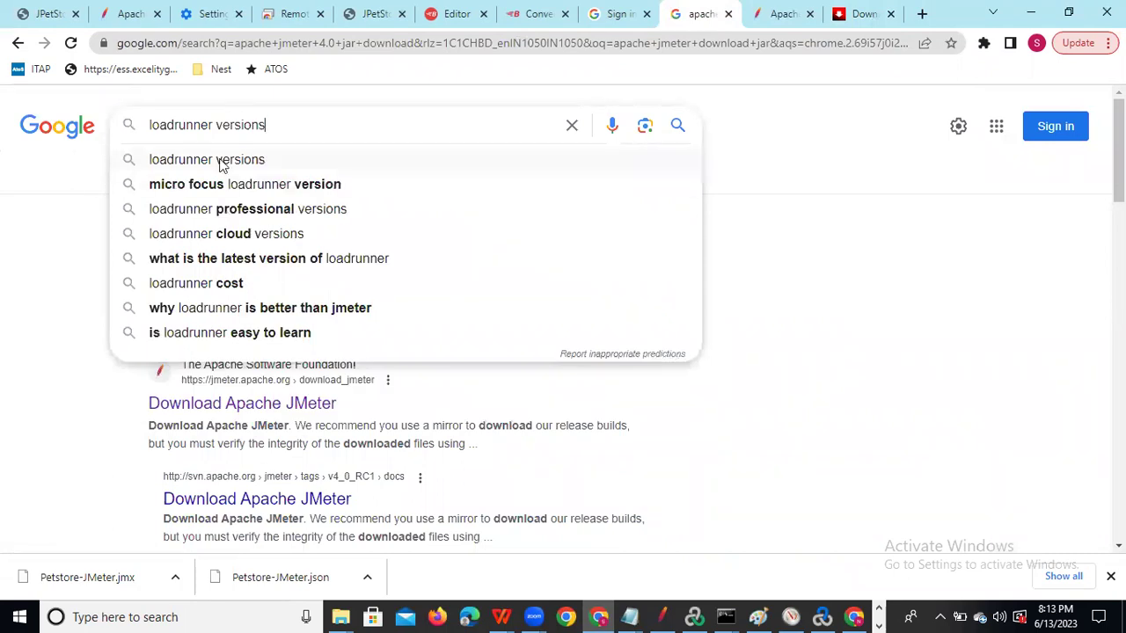
left_click(249, 159)
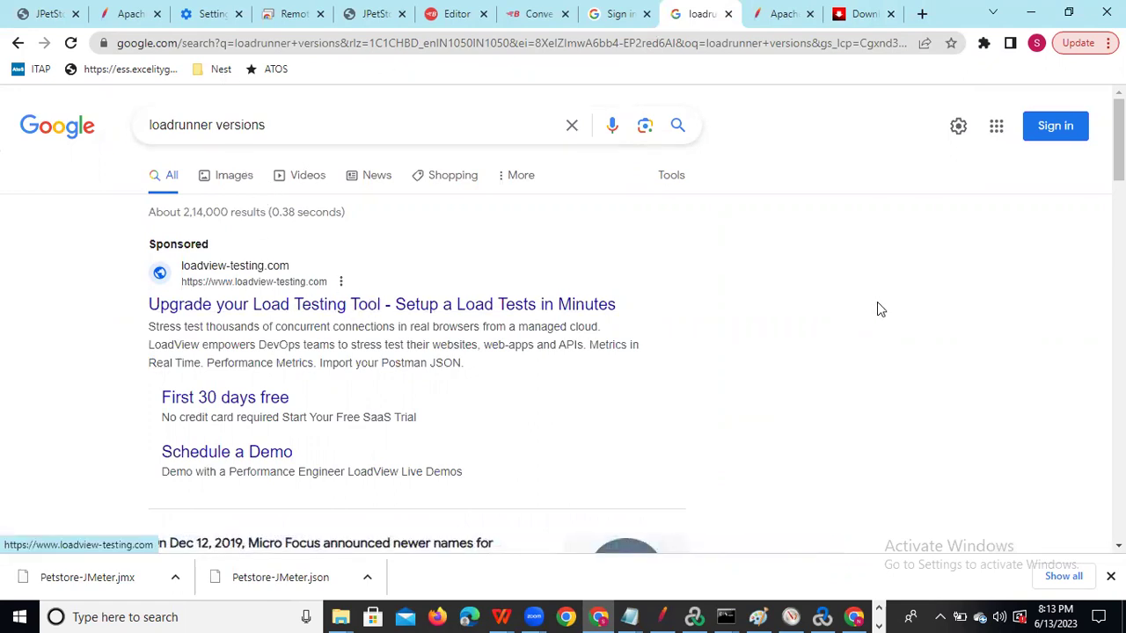
Look through the Google results for pages that list LoadRunner versions
scroll(1117, 141, "down", 2)
scroll(636, 340, "down", 3)
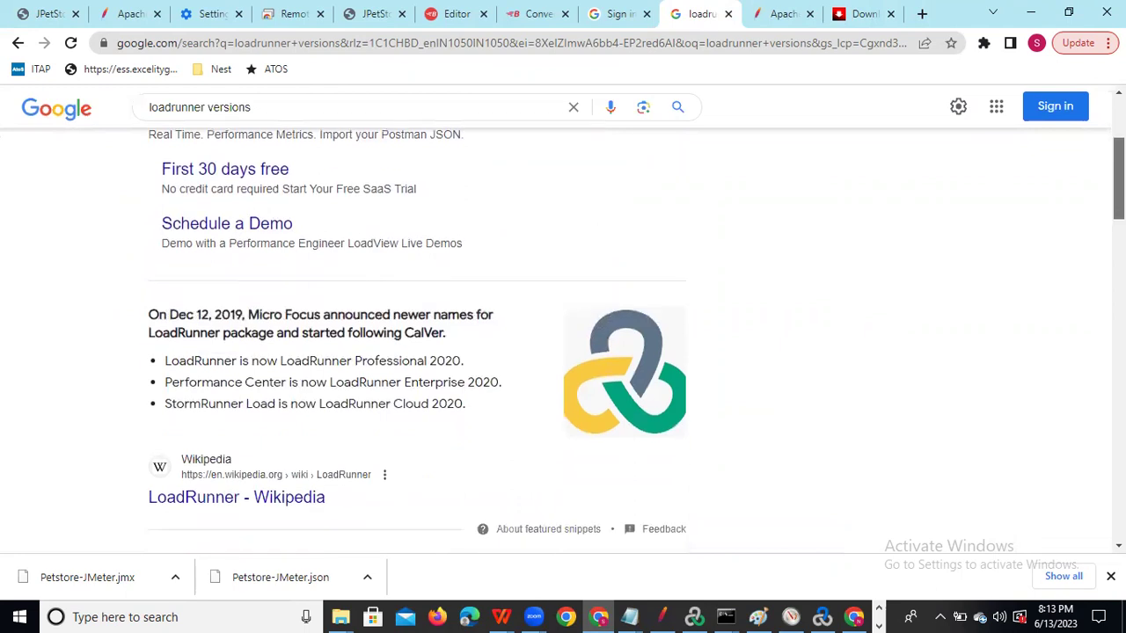
scroll(636, 339, "down", 5)
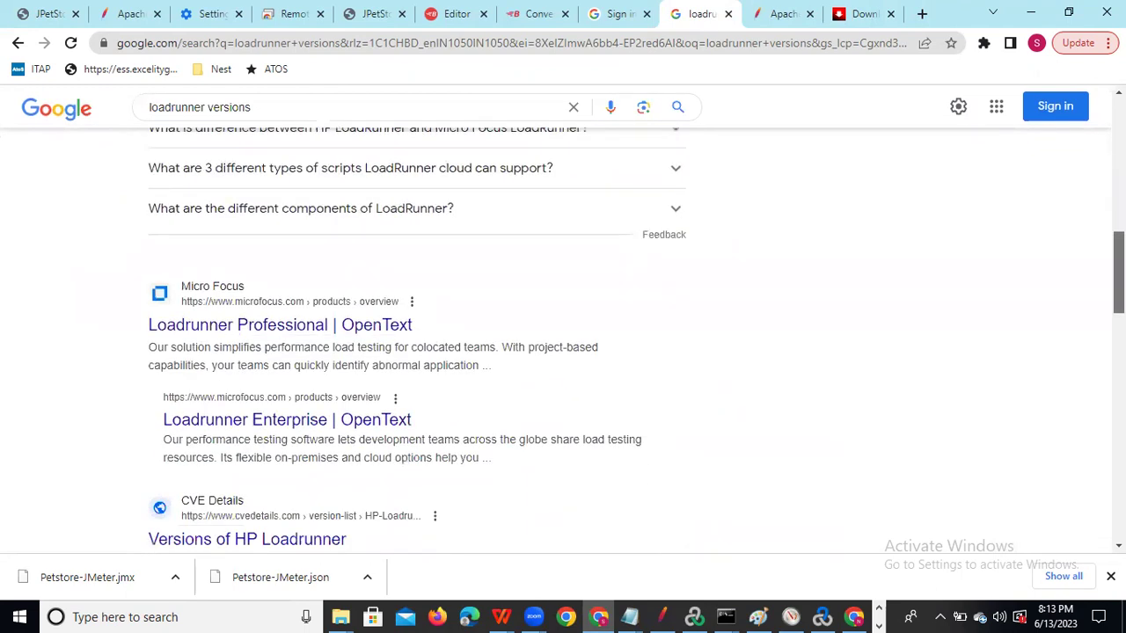
scroll(636, 339, "down", 4)
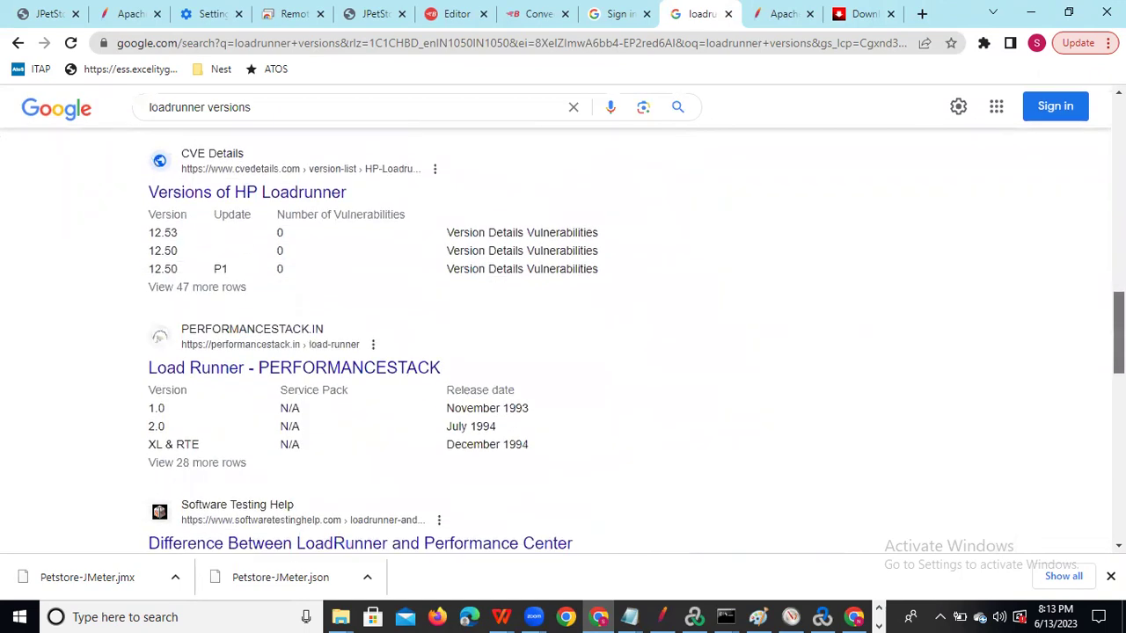
scroll(635, 339, "down", 2)
left_click_drag(1118, 359, 1118, 139)
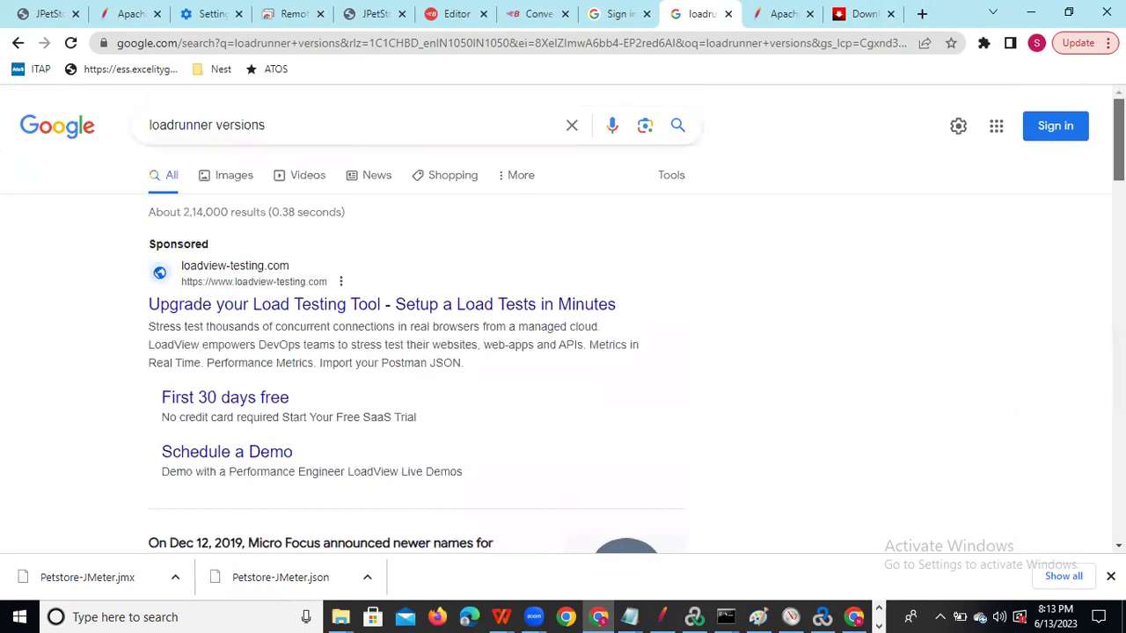
Refine the Google search to "loadrunner versions wikipedia" and open the LoadRunner article on Wikipedia
left_click(316, 124)
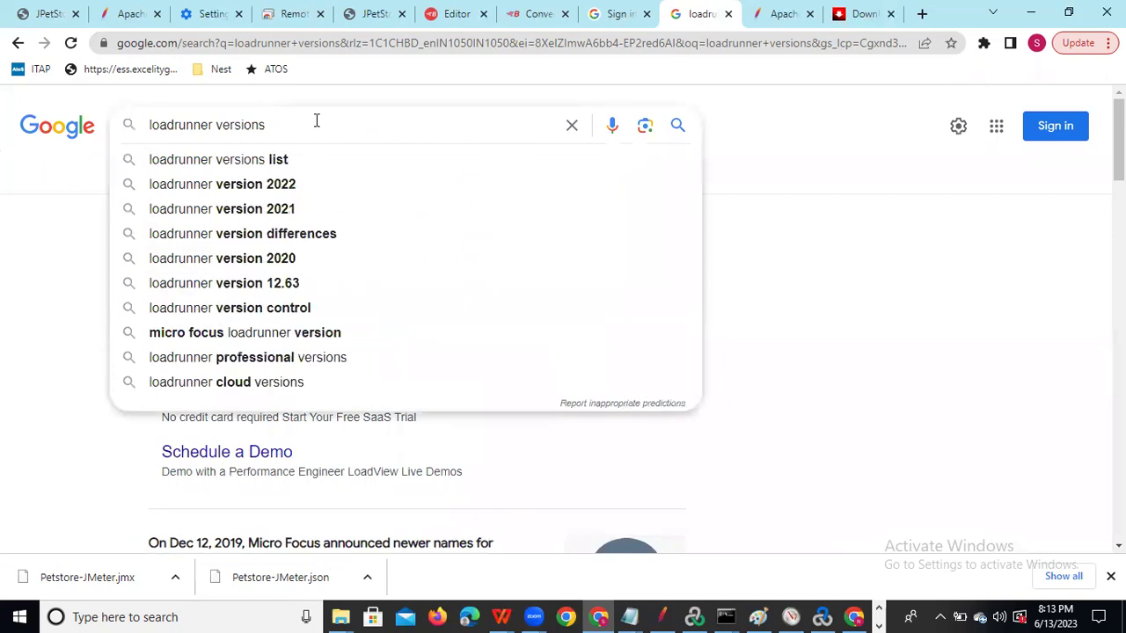
type("wiki")
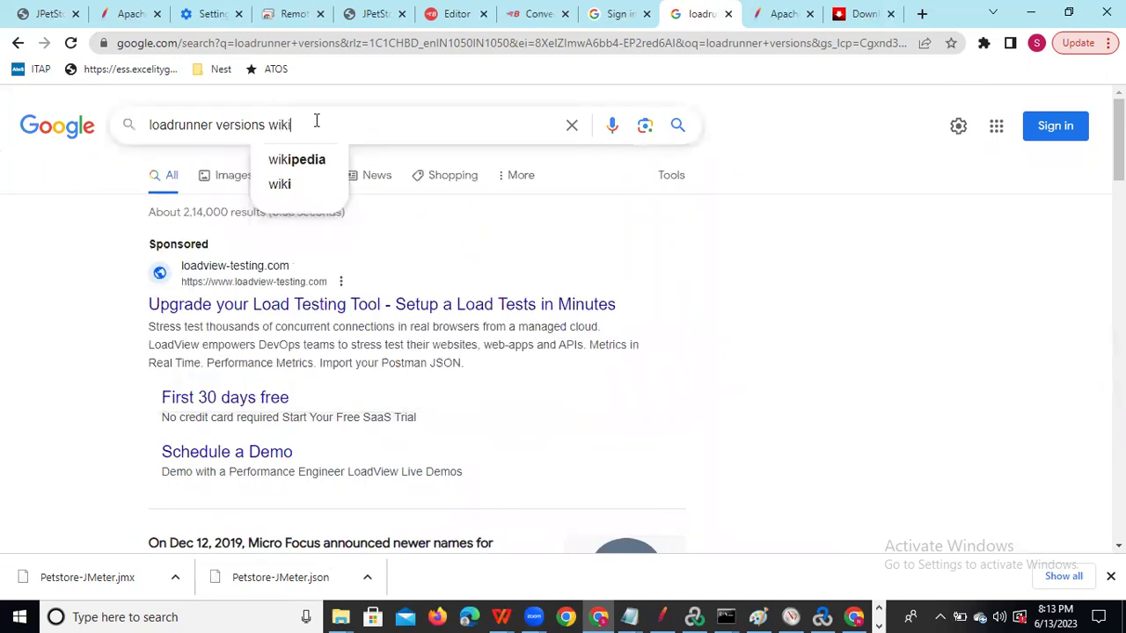
left_click(298, 157)
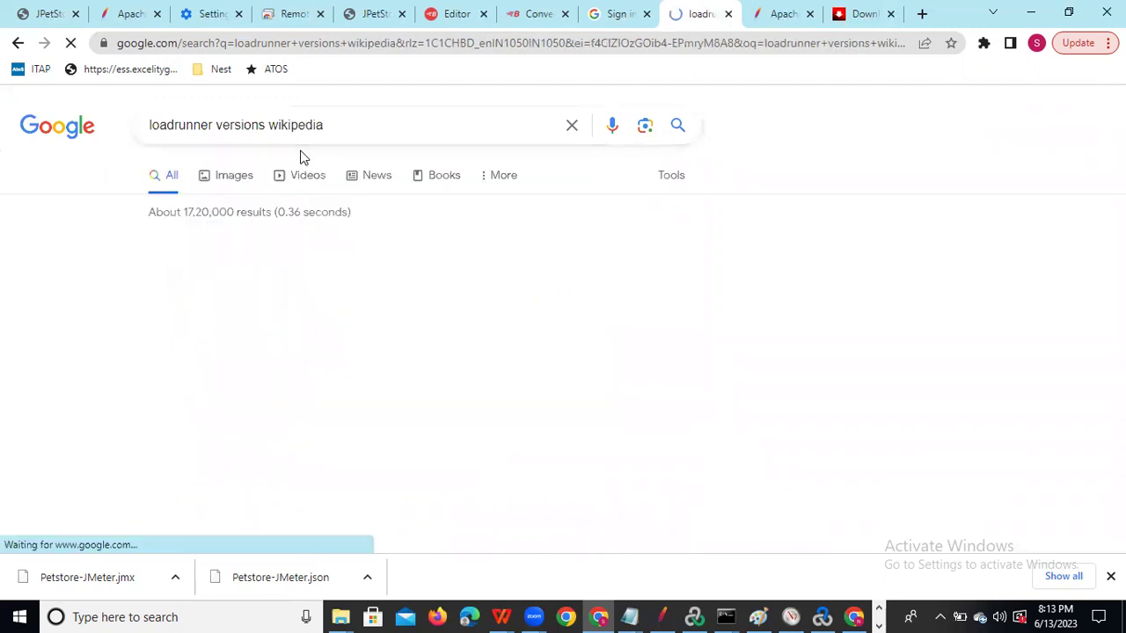
left_click(199, 287)
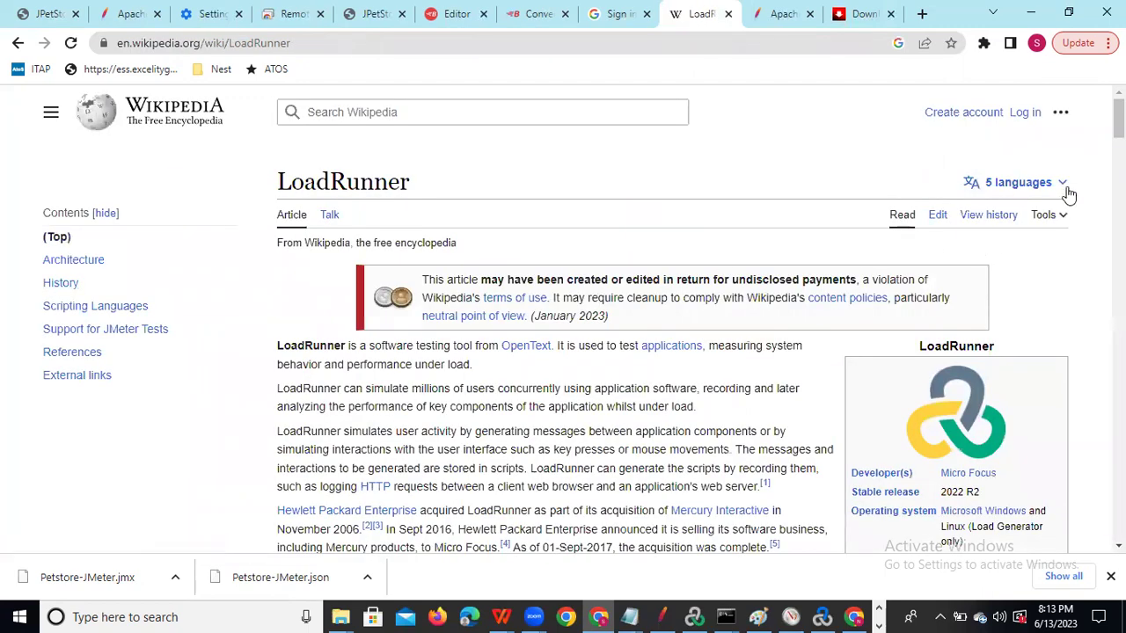
Review the article's Architecture section and the early releases in the History table, highlighting the version 9.0 row up to its release date
scroll(563, 317, "down", 6)
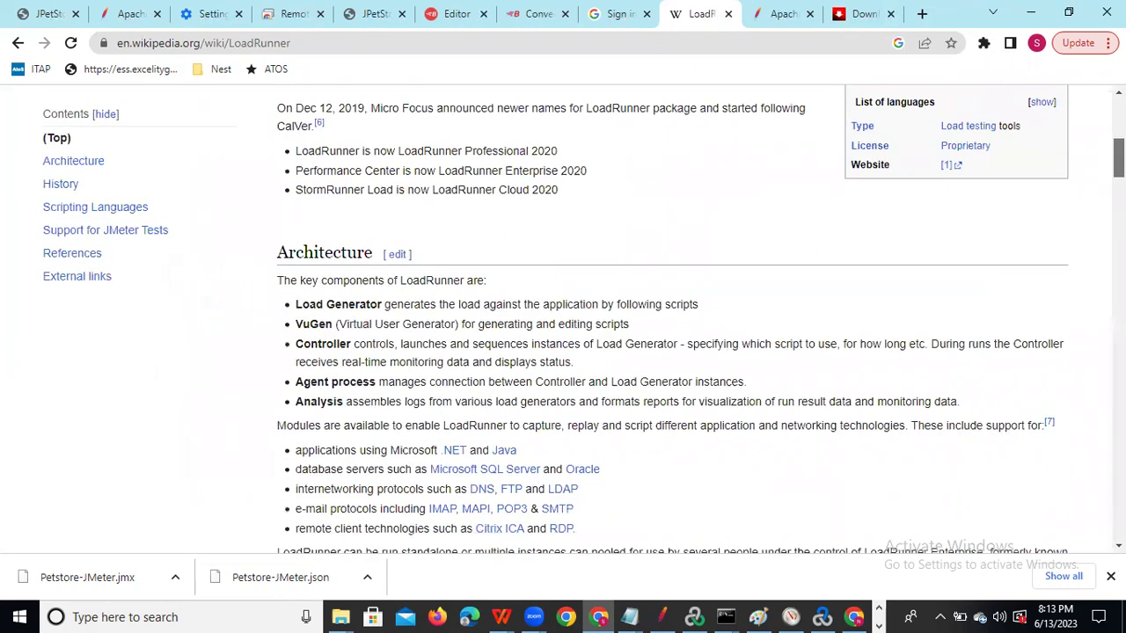
scroll(563, 316, "down", 4)
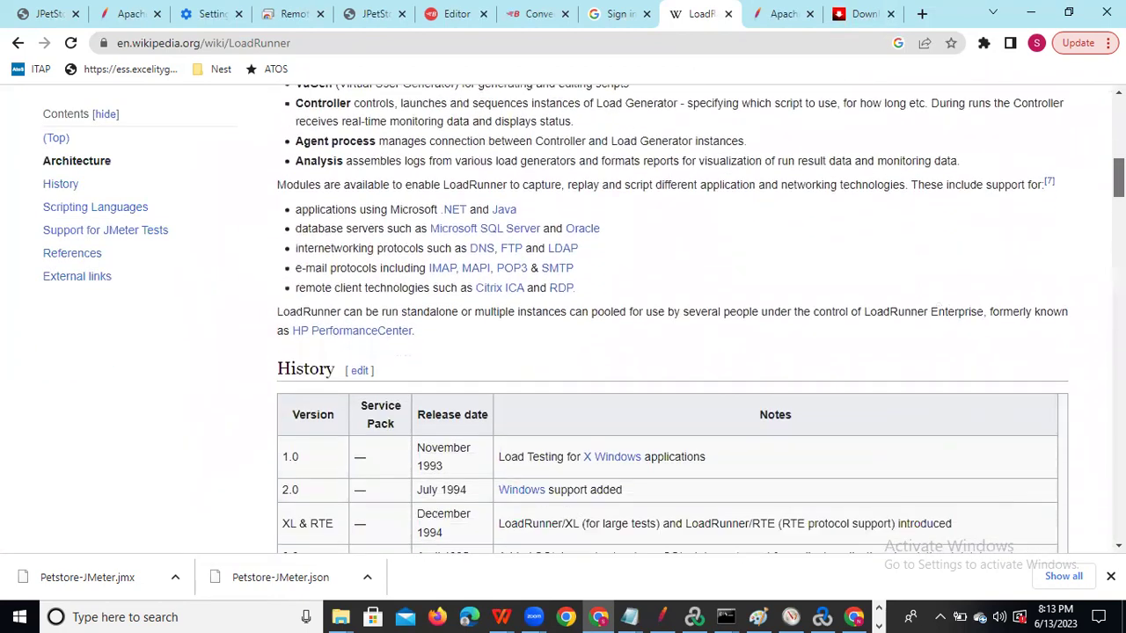
scroll(562, 317, "down", 1)
scroll(563, 316, "up", 1)
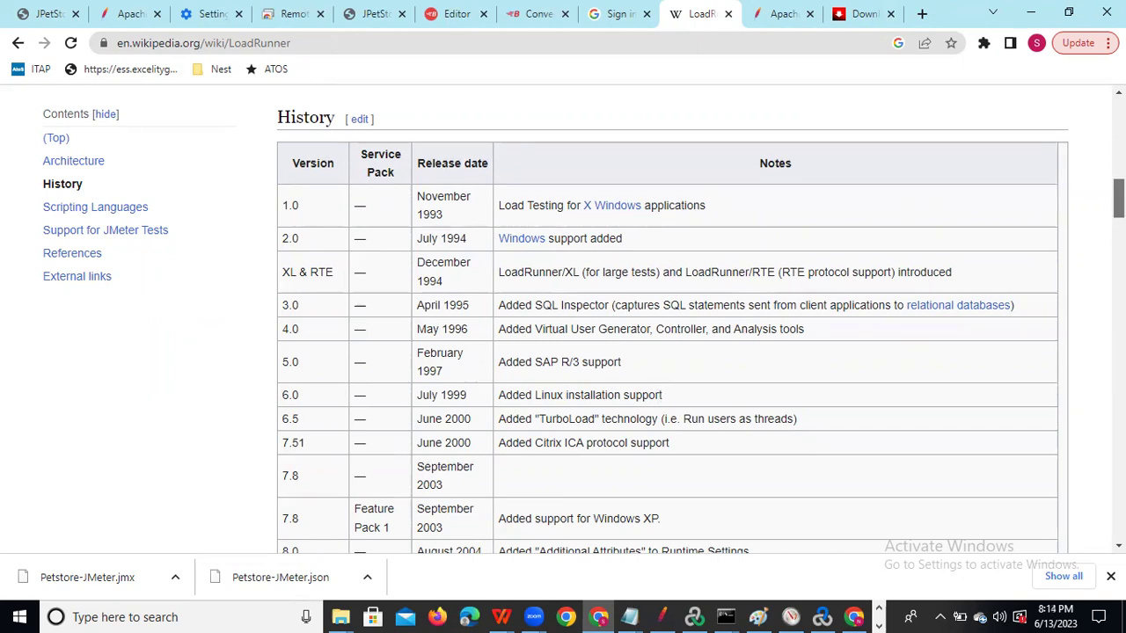
scroll(668, 317, "down", 3)
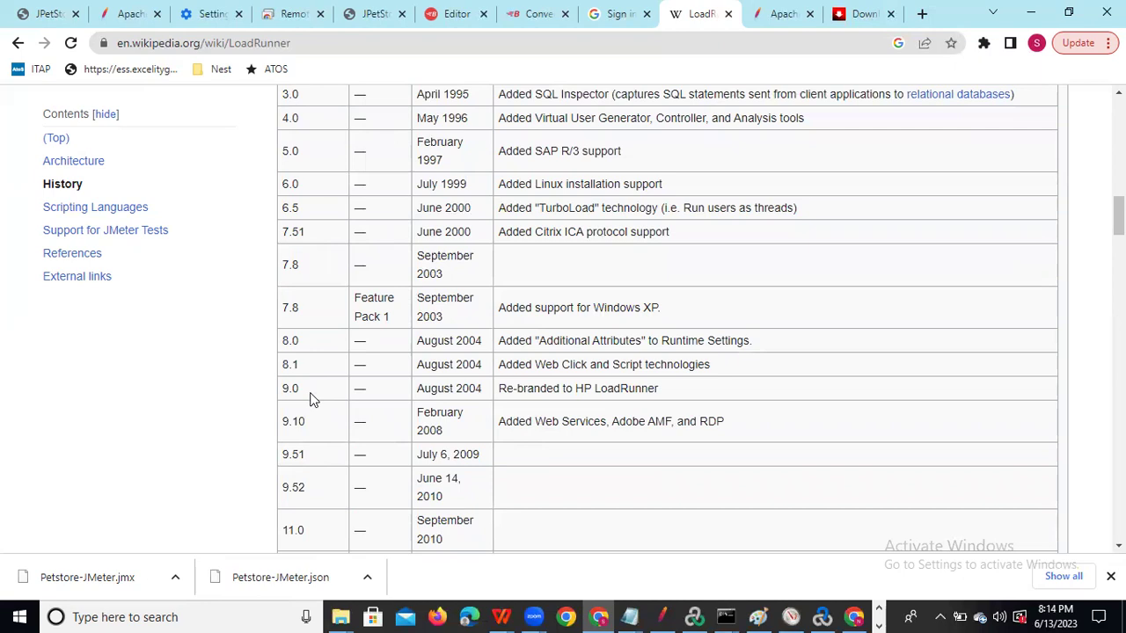
left_click_drag(282, 387, 481, 394)
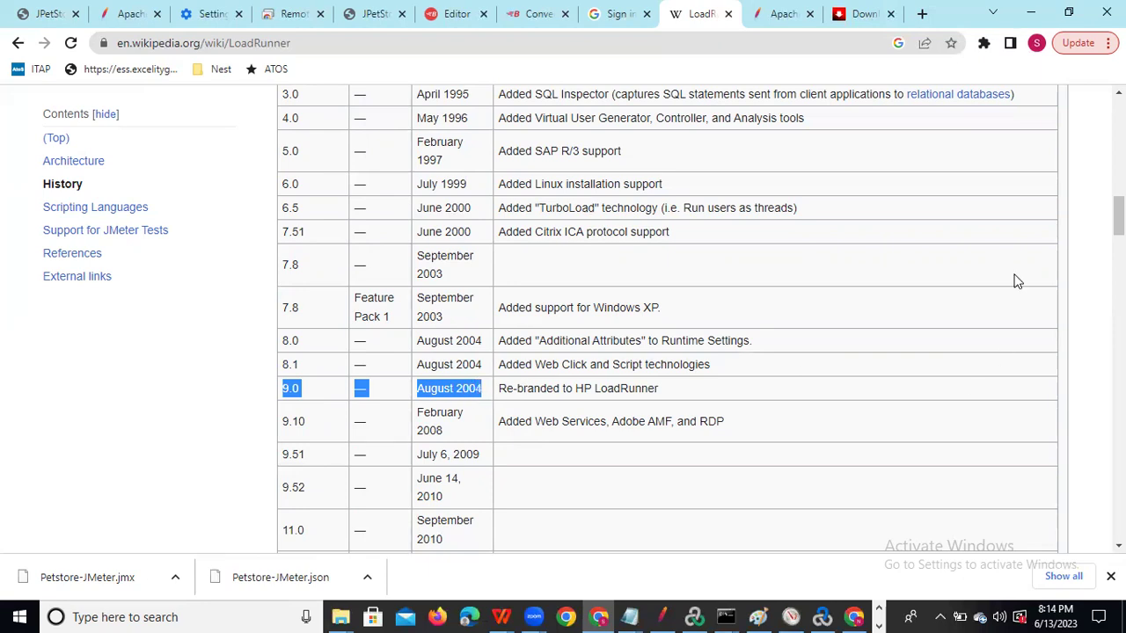
Read the History table's entries for LoadRunner versions 9.10 through 12.63, including their patches, release dates and notes
mouse_move(1119, 217)
left_mouse_down()
mouse_move(1119, 194)
mouse_move(1119, 232)
left_mouse_up()
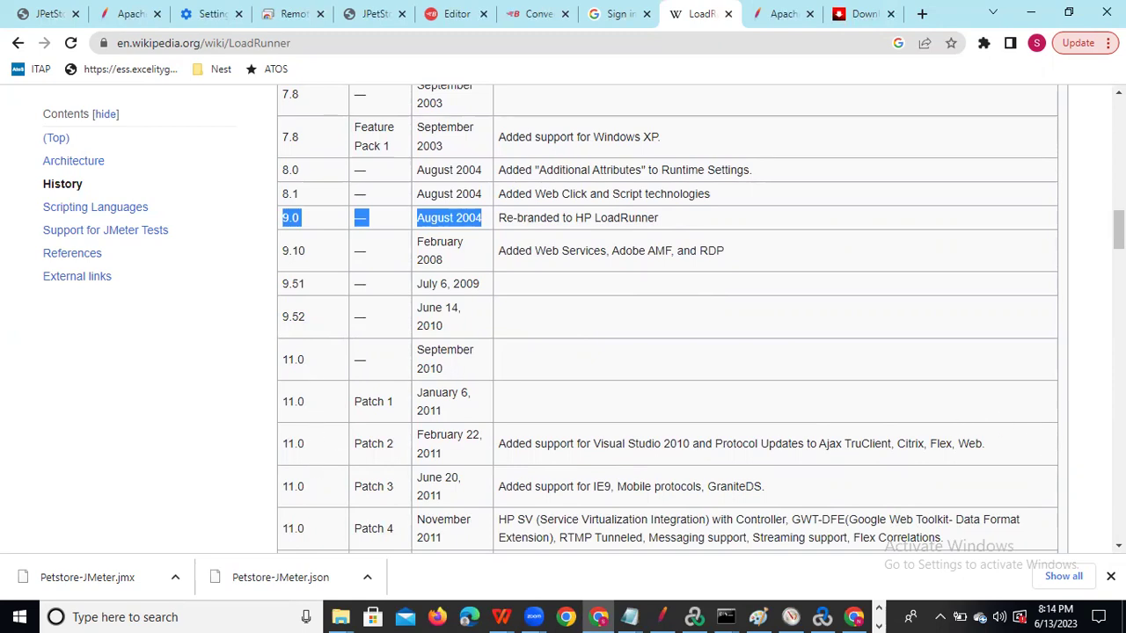
scroll(668, 320, "down", 3)
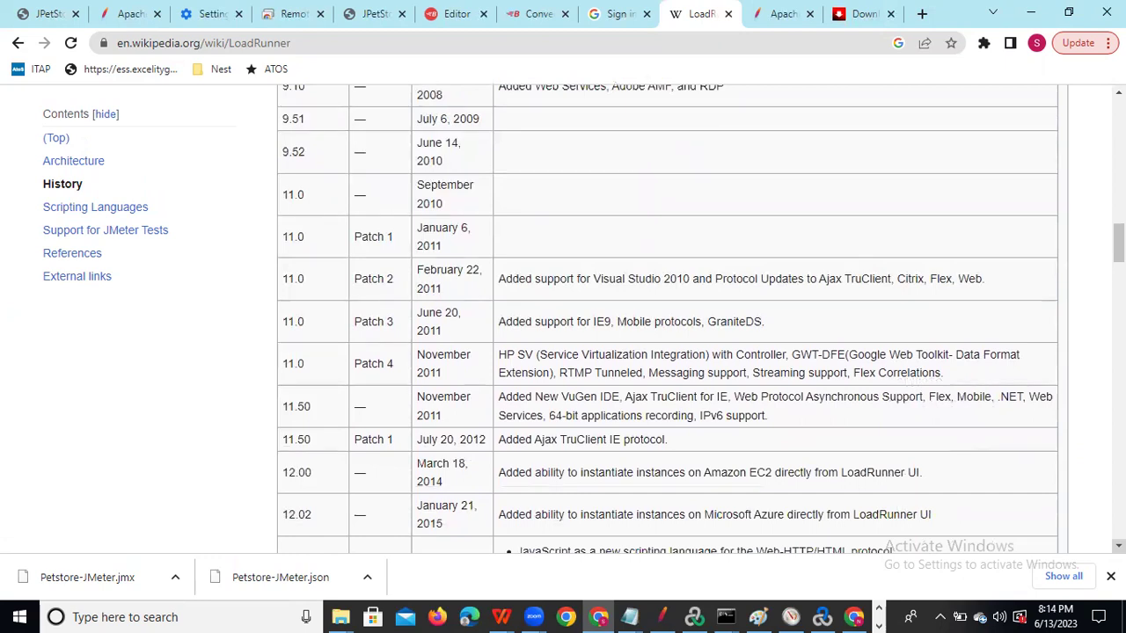
scroll(667, 319, "down", 3)
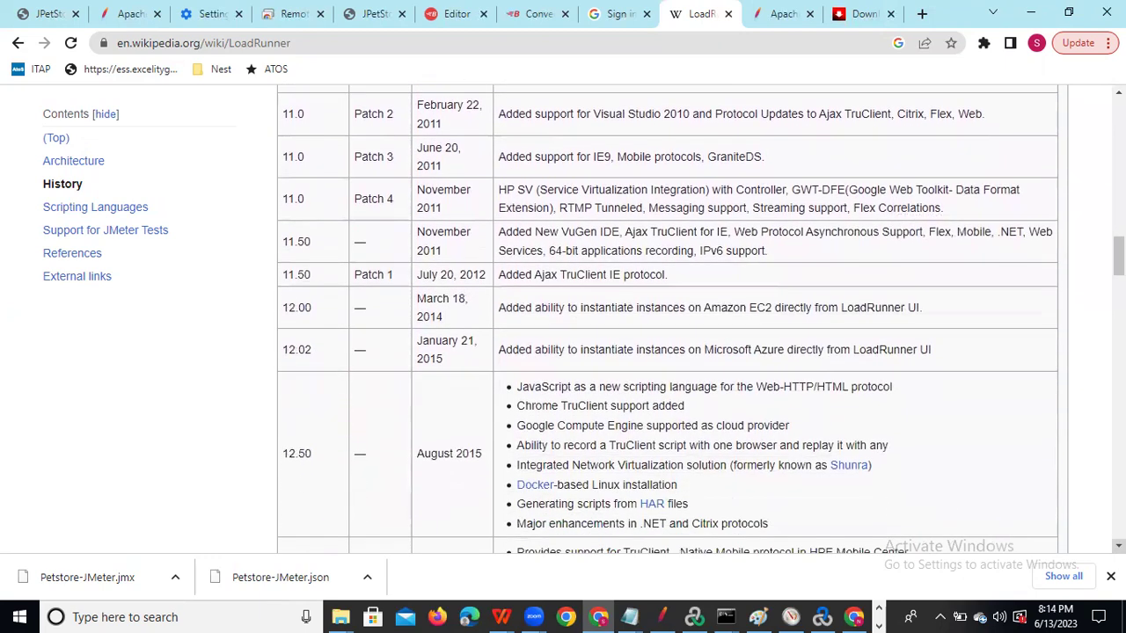
scroll(667, 319, "down", 5)
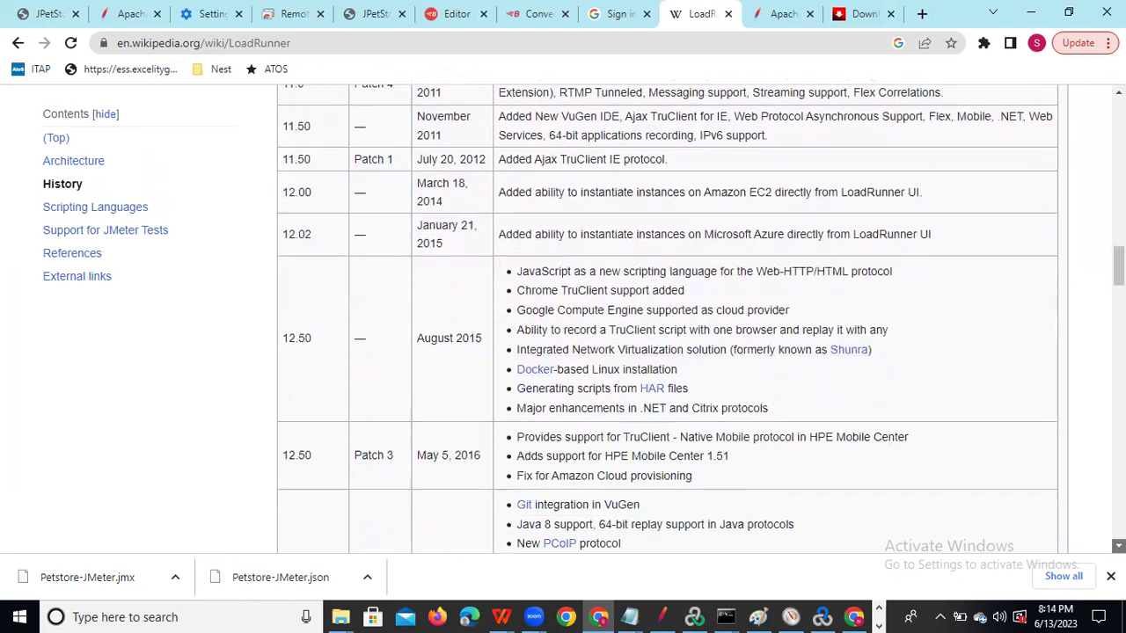
scroll(668, 320, "down", 2)
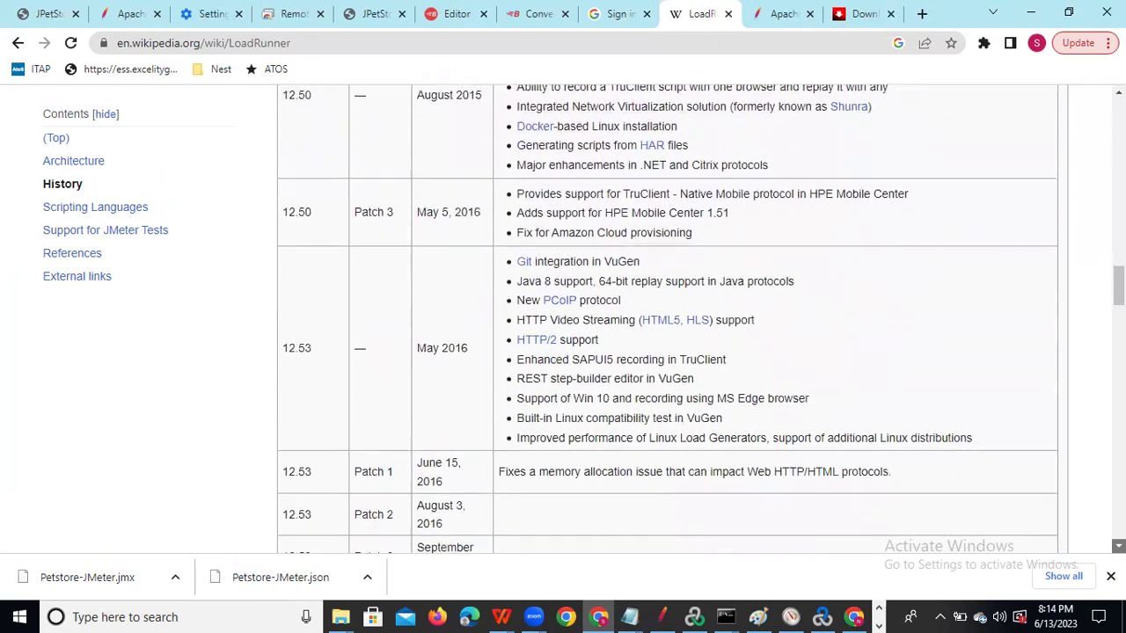
scroll(668, 319, "down", 3)
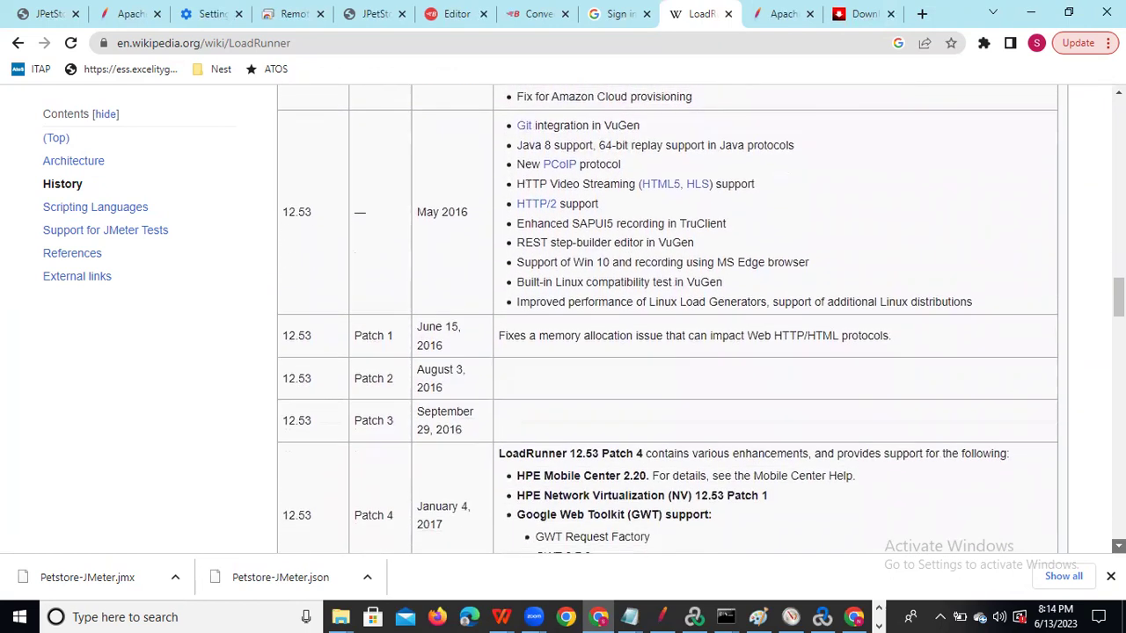
scroll(667, 319, "down", 3)
scroll(629, 336, "down", 2)
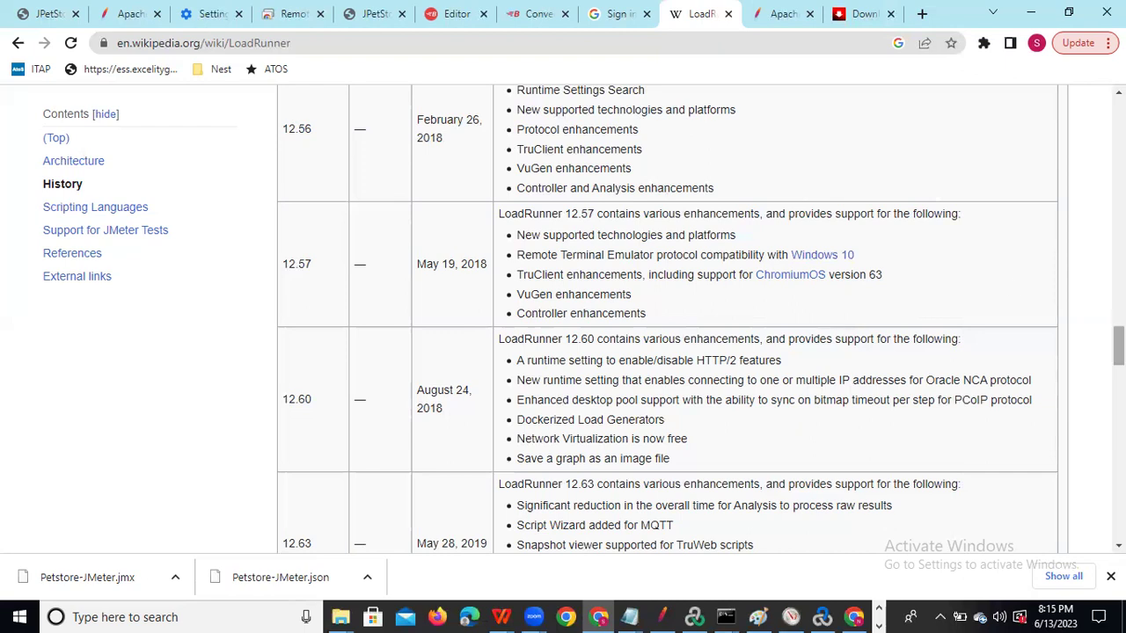
Examine the 2020 to 2022 R2 releases in the History table and compare them with the earliest versions
left_click_drag(1118, 345, 1119, 414)
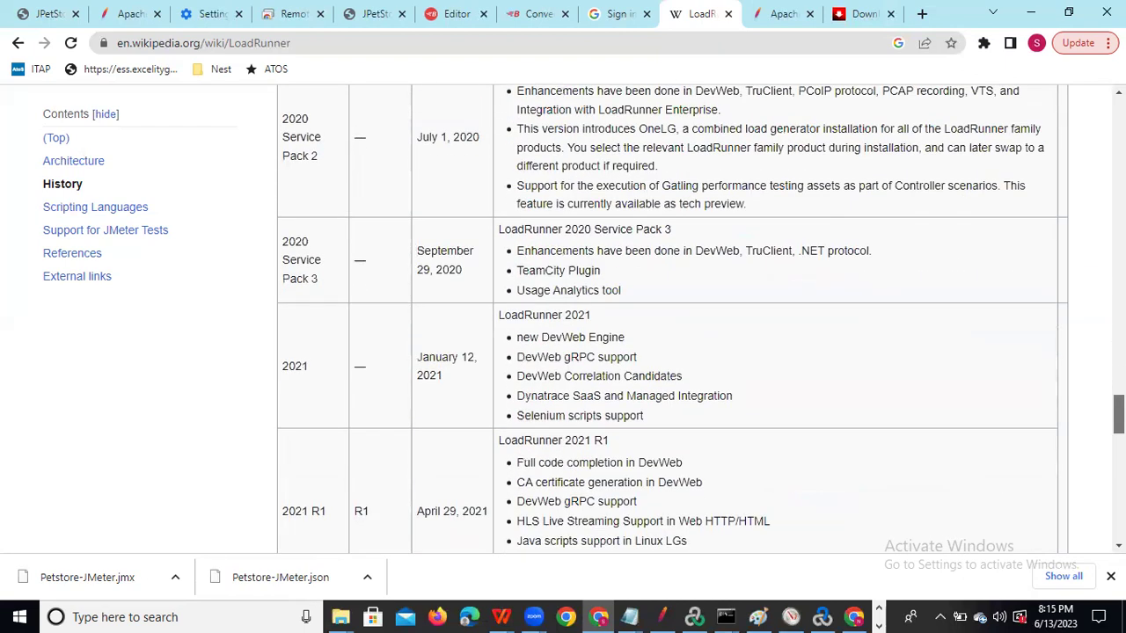
left_click_drag(1119, 413, 1118, 456)
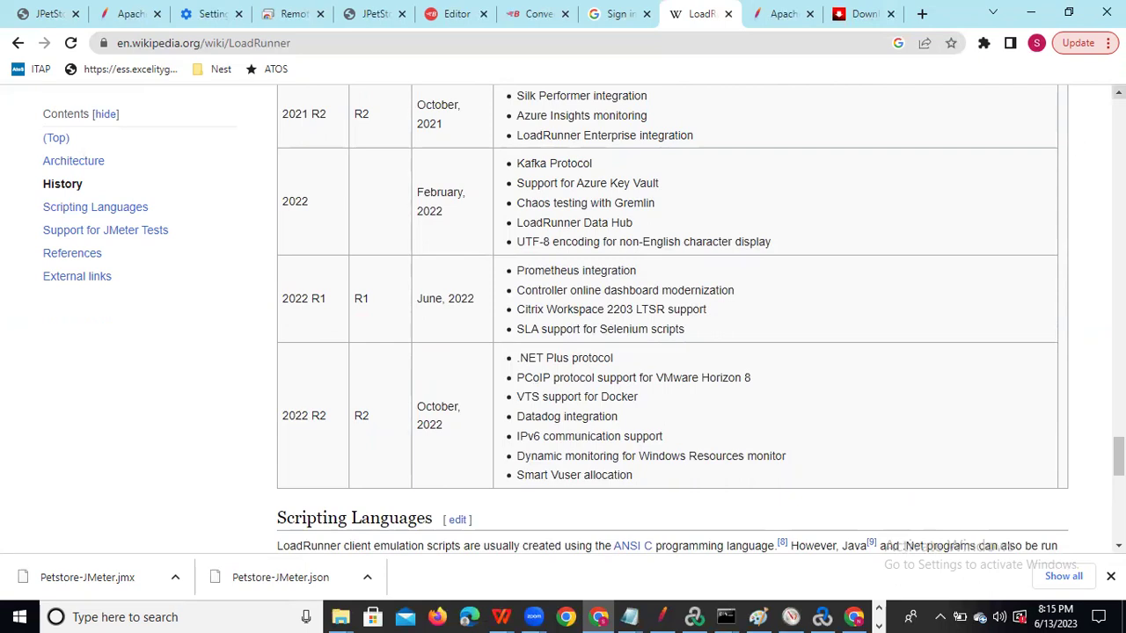
scroll(1119, 91, "up", 2)
scroll(668, 316, "up", 3)
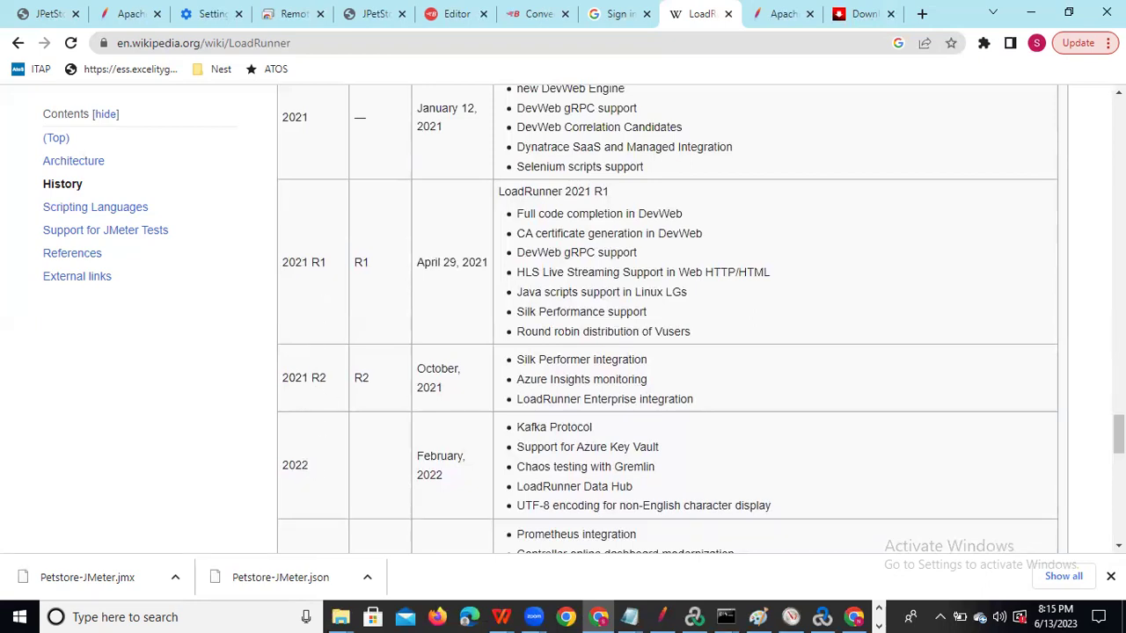
left_click(1117, 545)
scroll(669, 317, "down", 4)
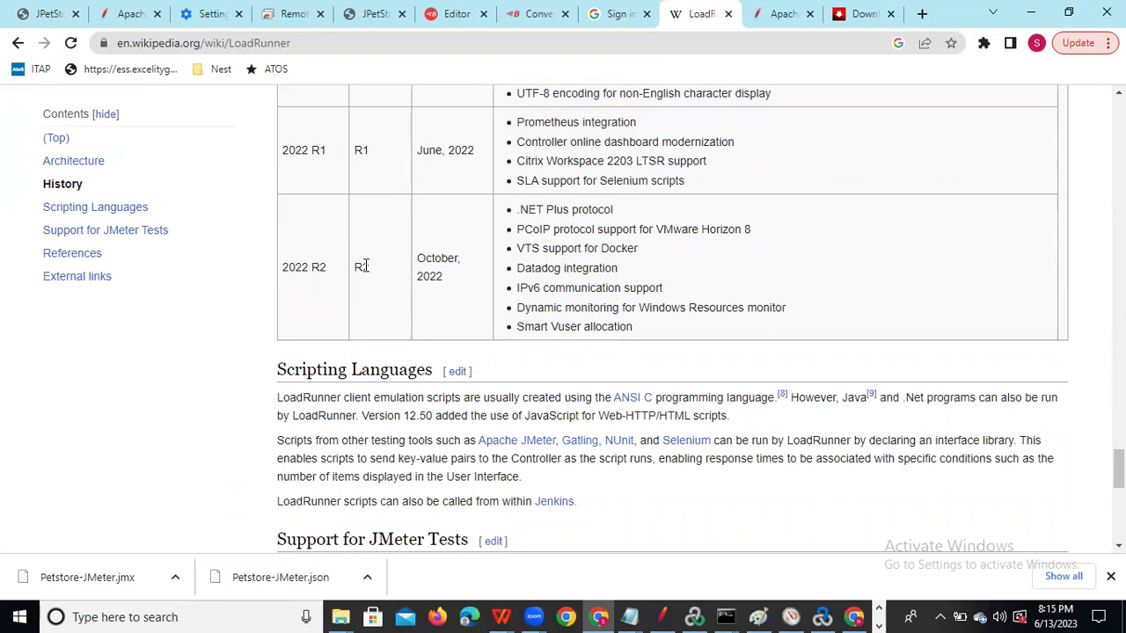
left_click_drag(1117, 469, 1118, 198)
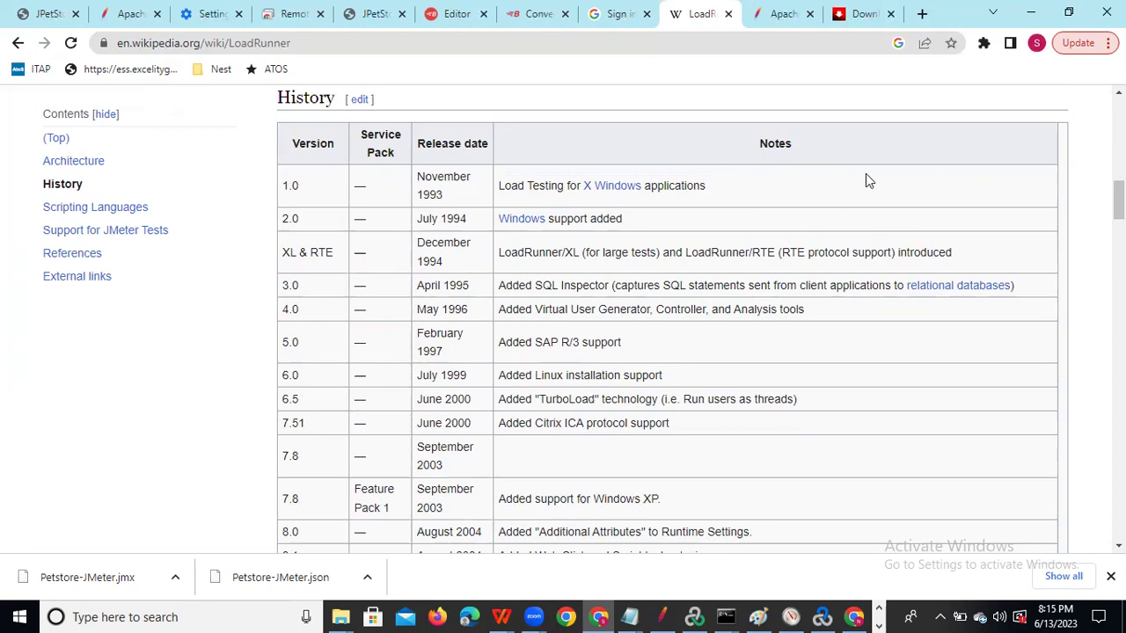
left_click_drag(1118, 200, 1118, 463)
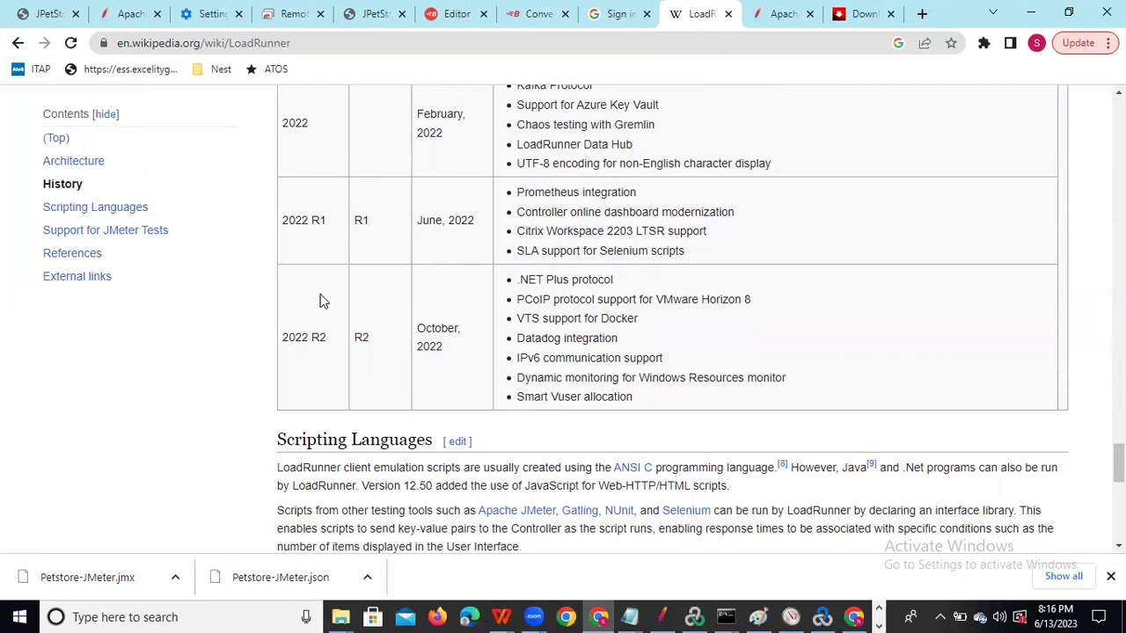
Switch to Virtual User Generator and open the full announcement of the LoadRunner Professional 2023 update
key("alt+Tab")
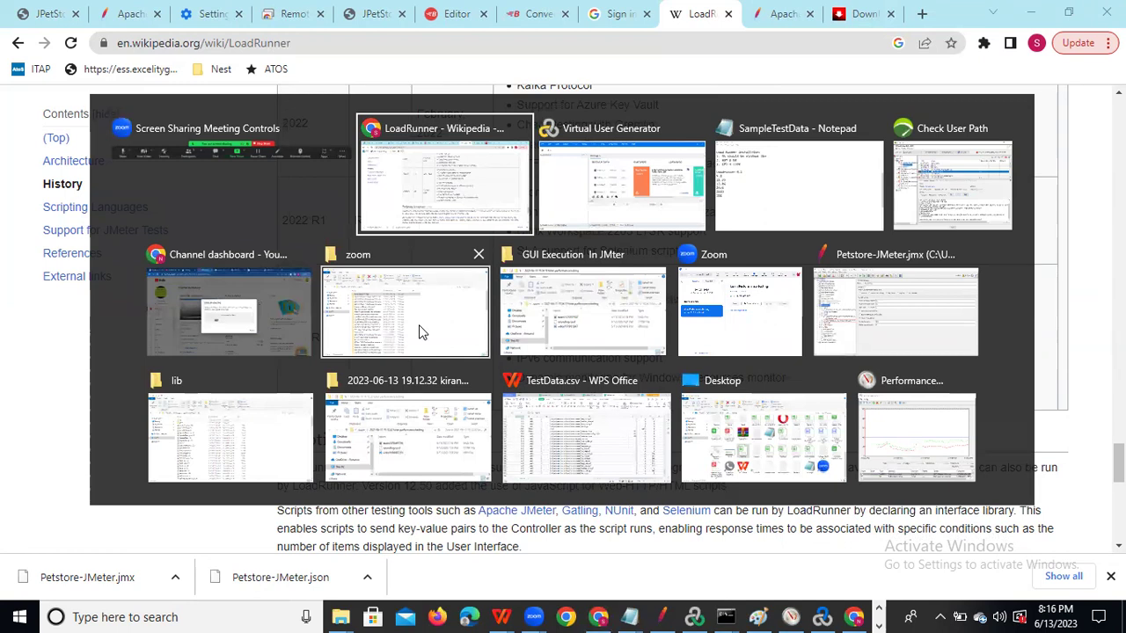
key("alt+Tab")
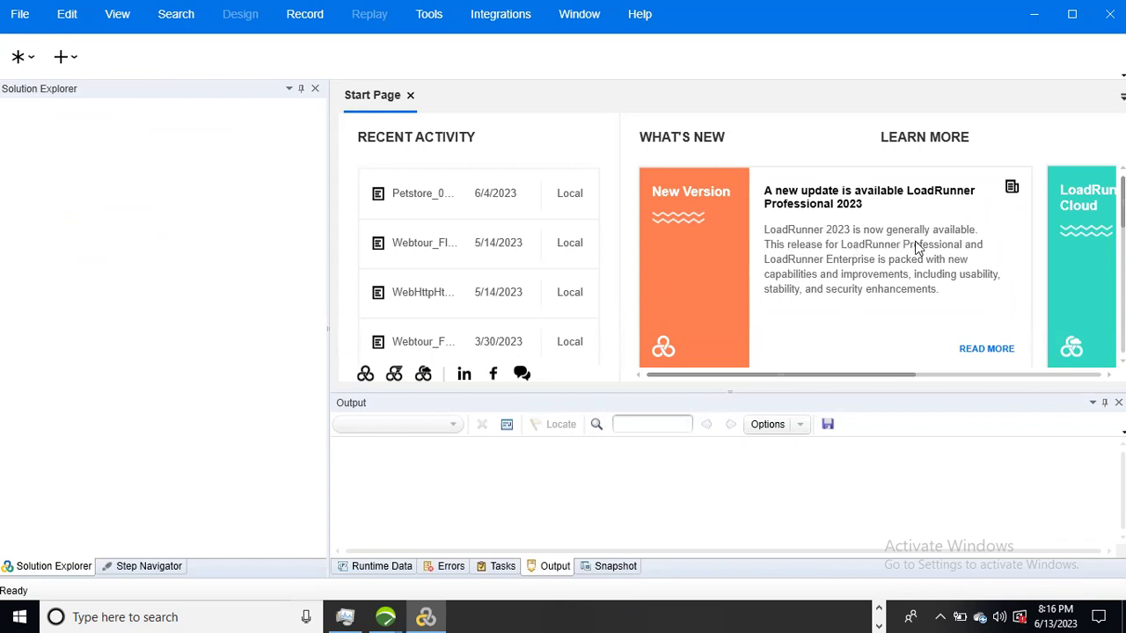
left_click(989, 352)
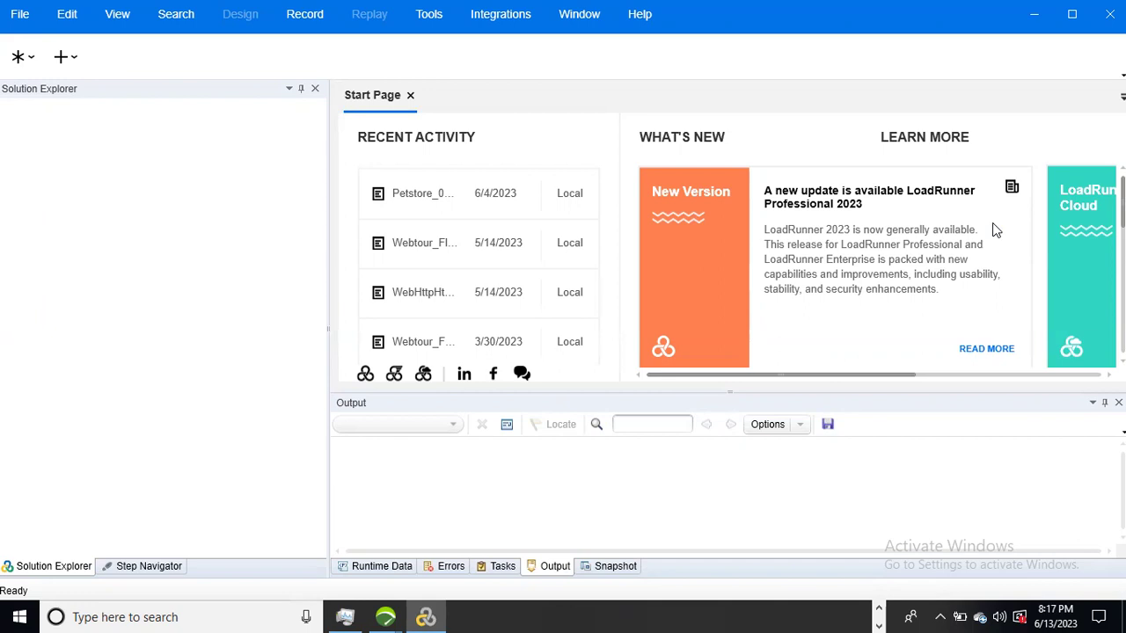
Start creating a new script and browse the whole single-protocol list, selecting SAP - Web to see its description
left_click(75, 58)
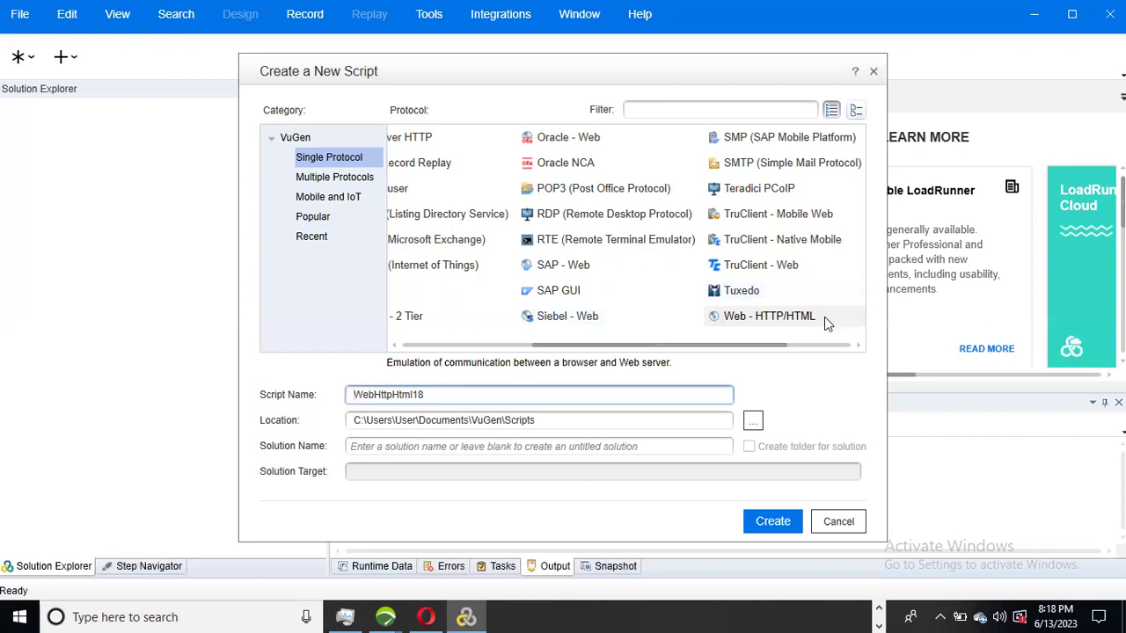
left_click(556, 271)
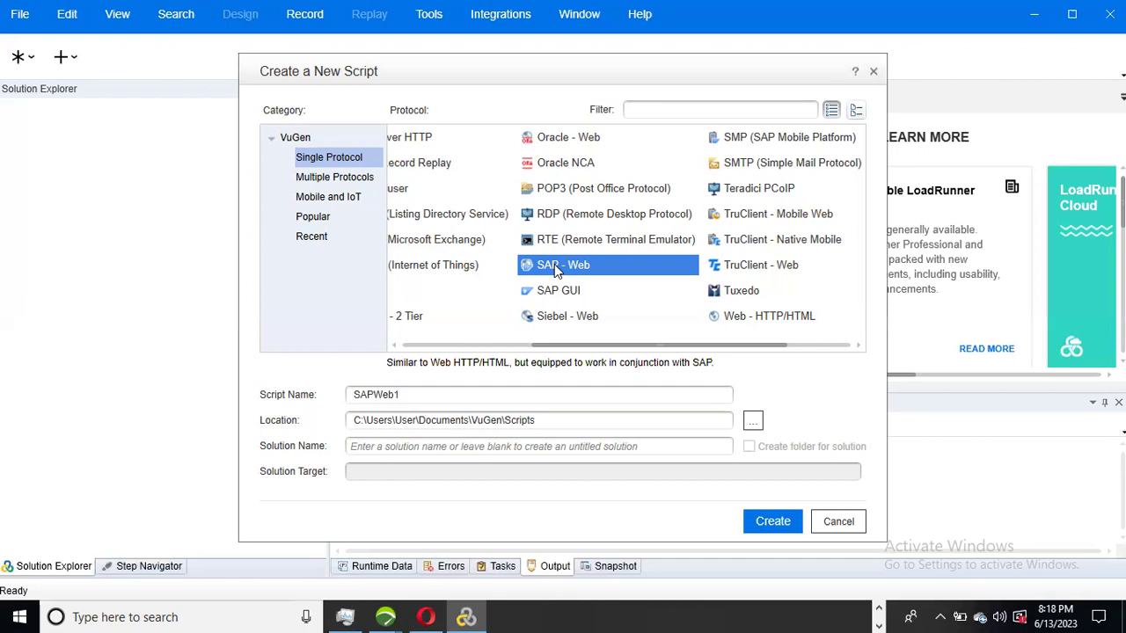
left_click_drag(564, 345, 377, 352)
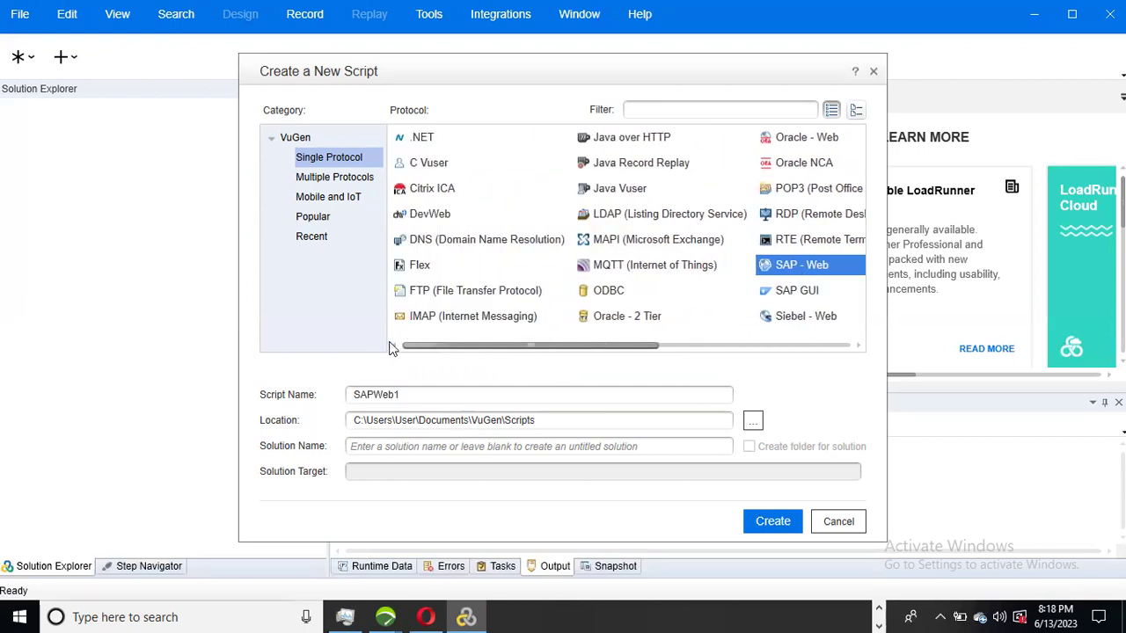
left_click_drag(456, 348, 414, 355)
left_click_drag(462, 348, 708, 352)
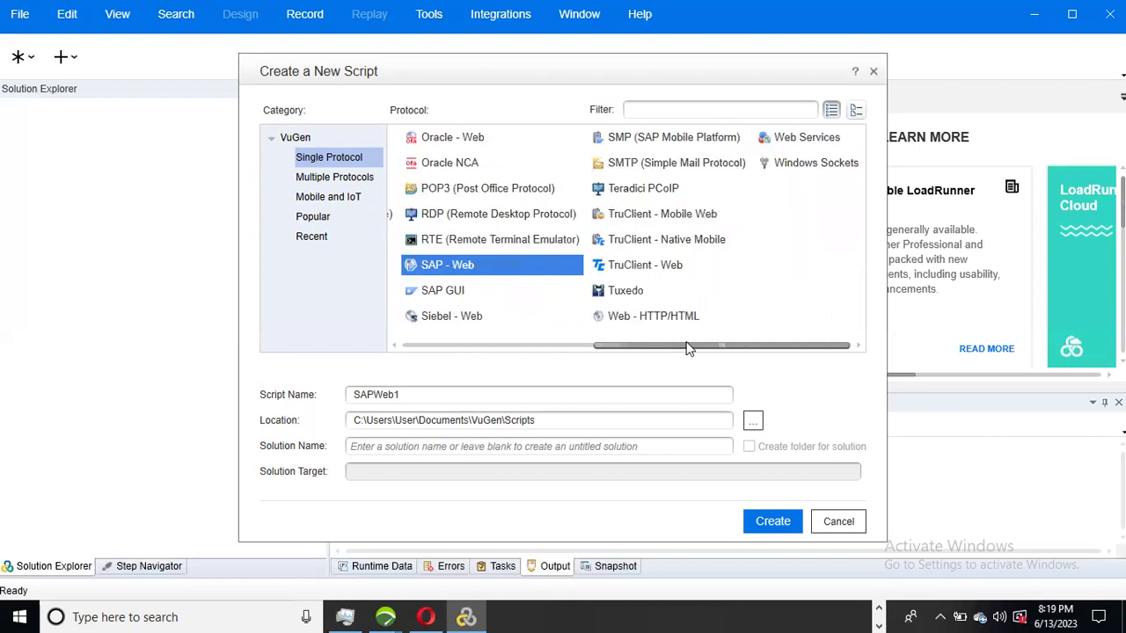
Select the Web - HTTP/HTML protocol and name the new script Petstore_OrderProduct_13062023
left_click(665, 318)
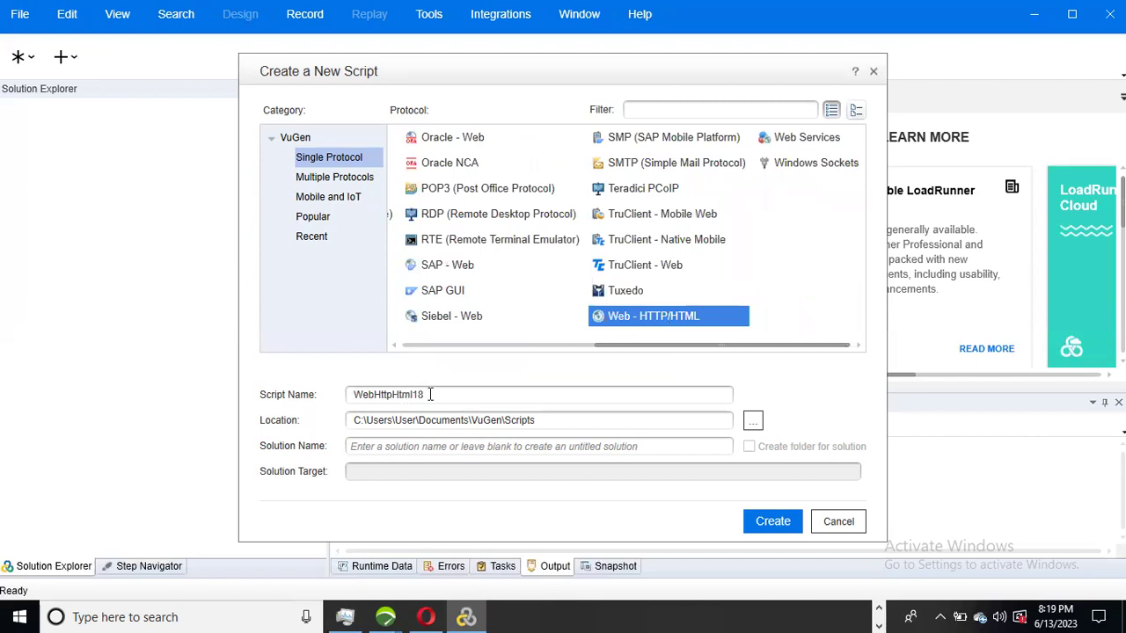
double_click(360, 394)
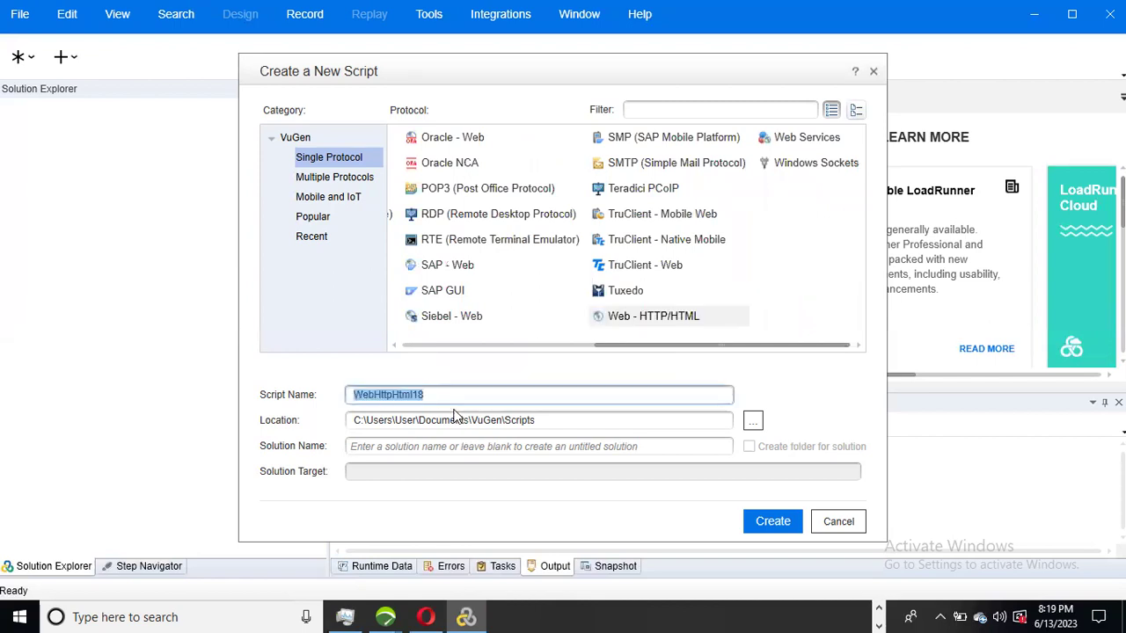
key("BackSpace")
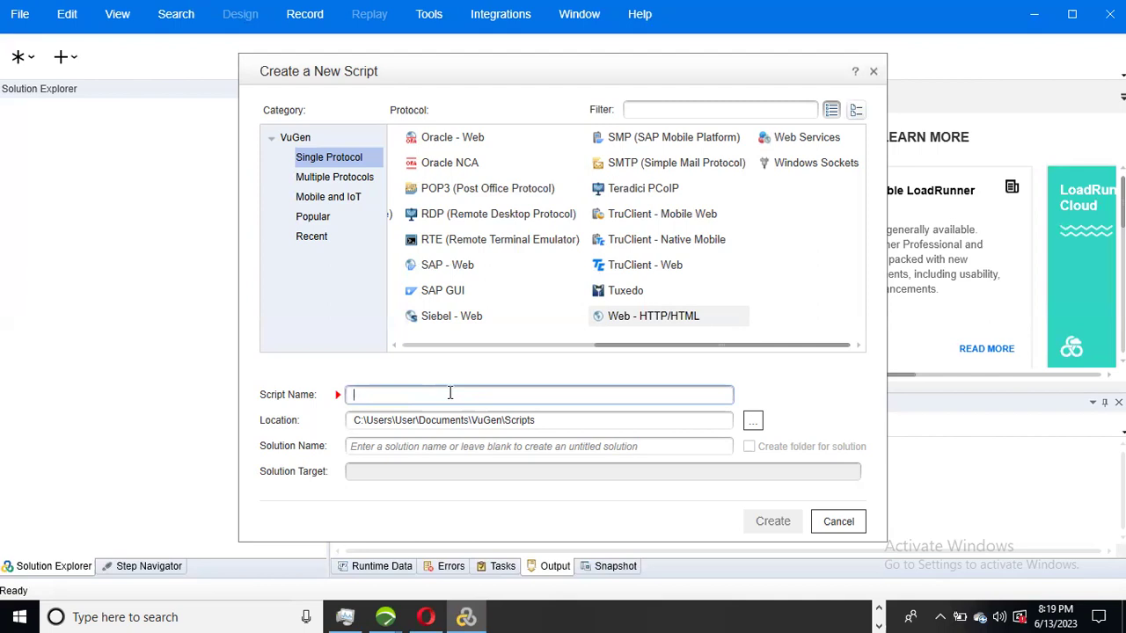
type("FB")
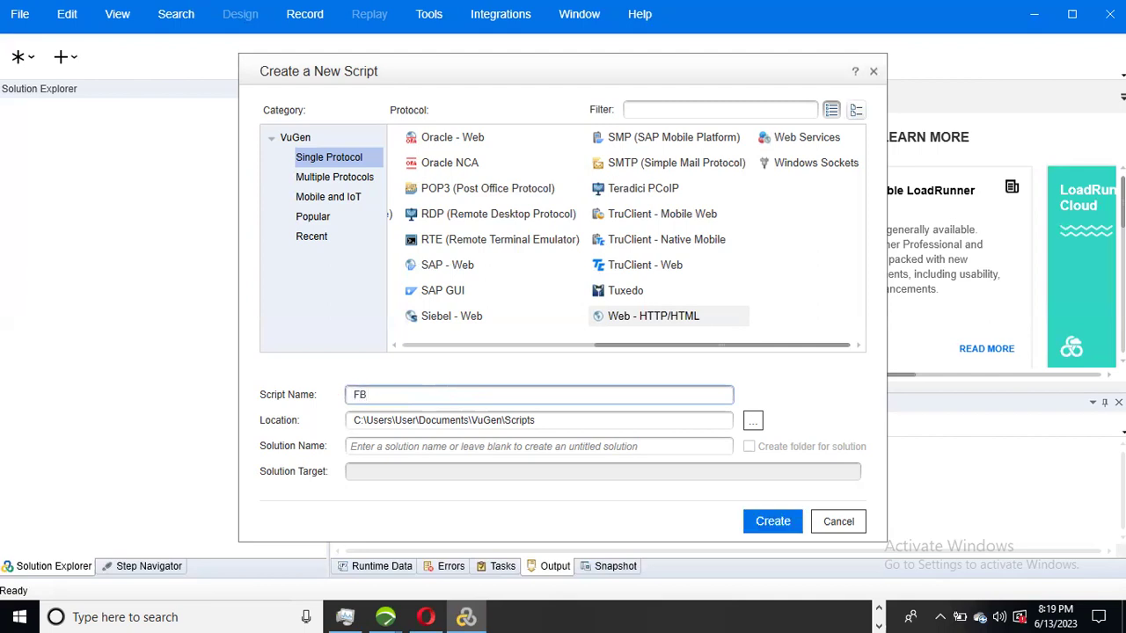
key("BackSpace")
key("BackSpace")
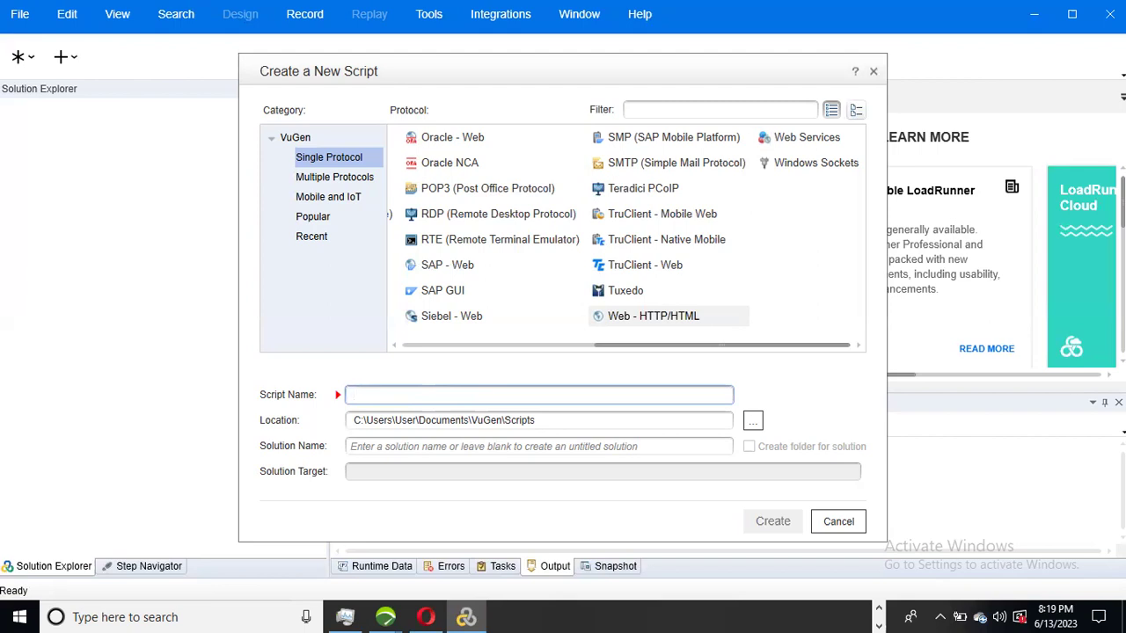
type("Pet")
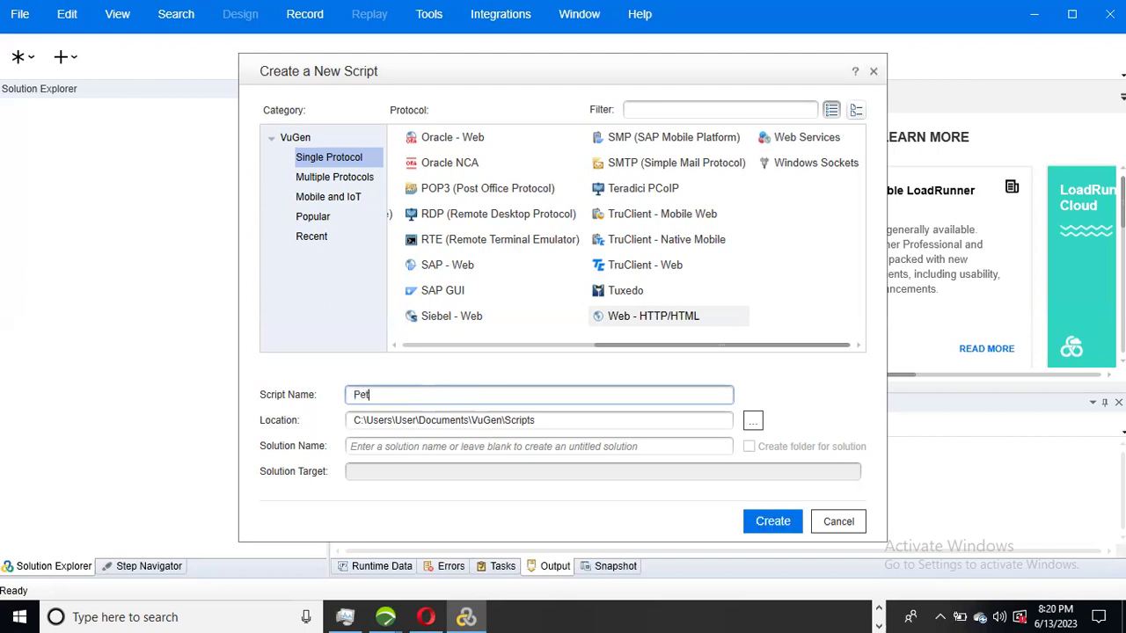
type("store_")
type("Order")
type("Product_")
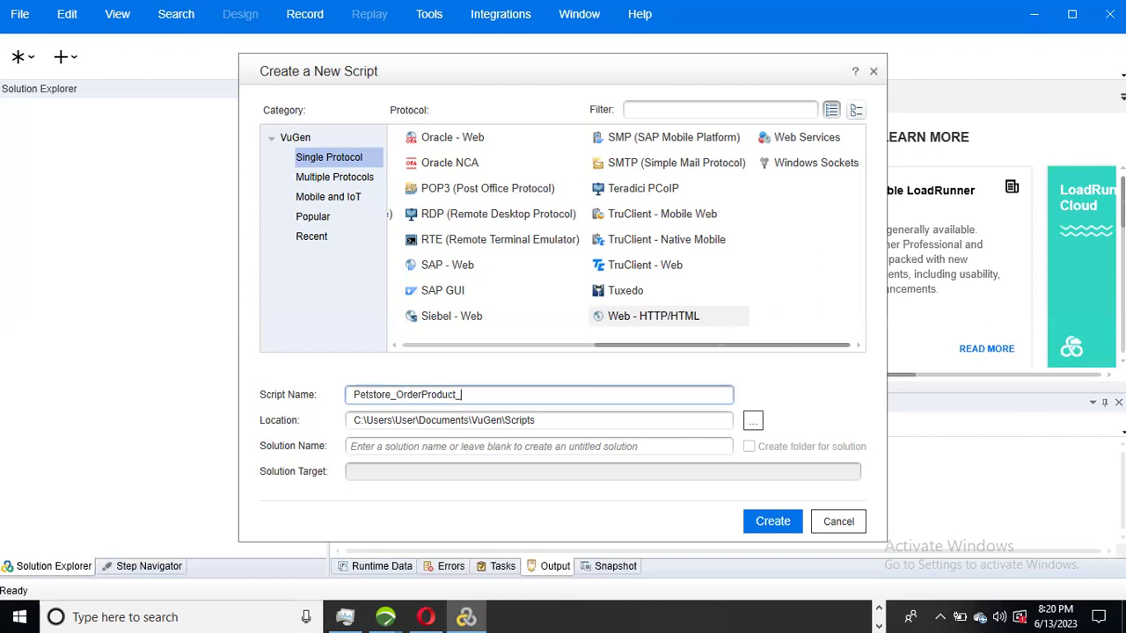
type("13062023")
Change the protocol to SAP GUI after selecting SAP - Web, and create the script
left_click_drag(618, 345, 317, 381)
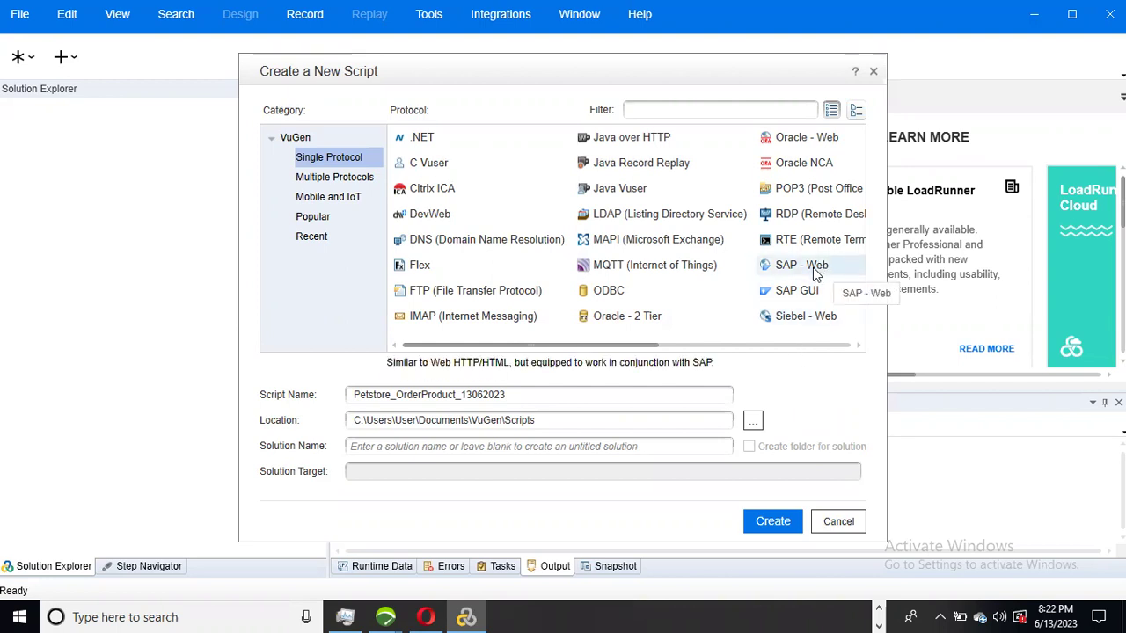
left_click(815, 272)
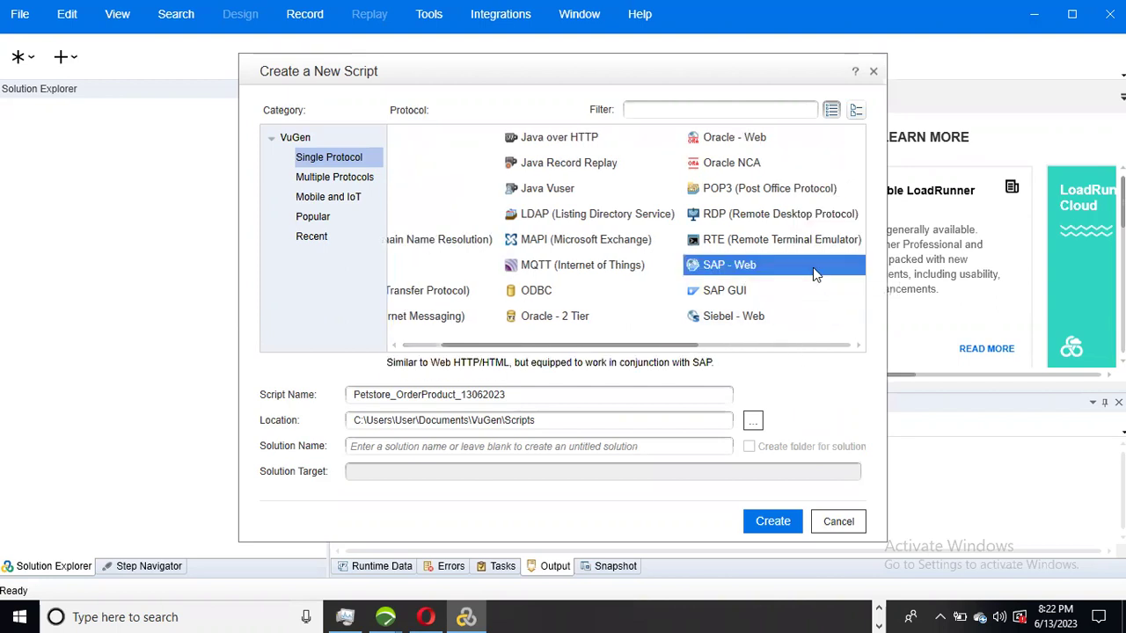
left_click(754, 297)
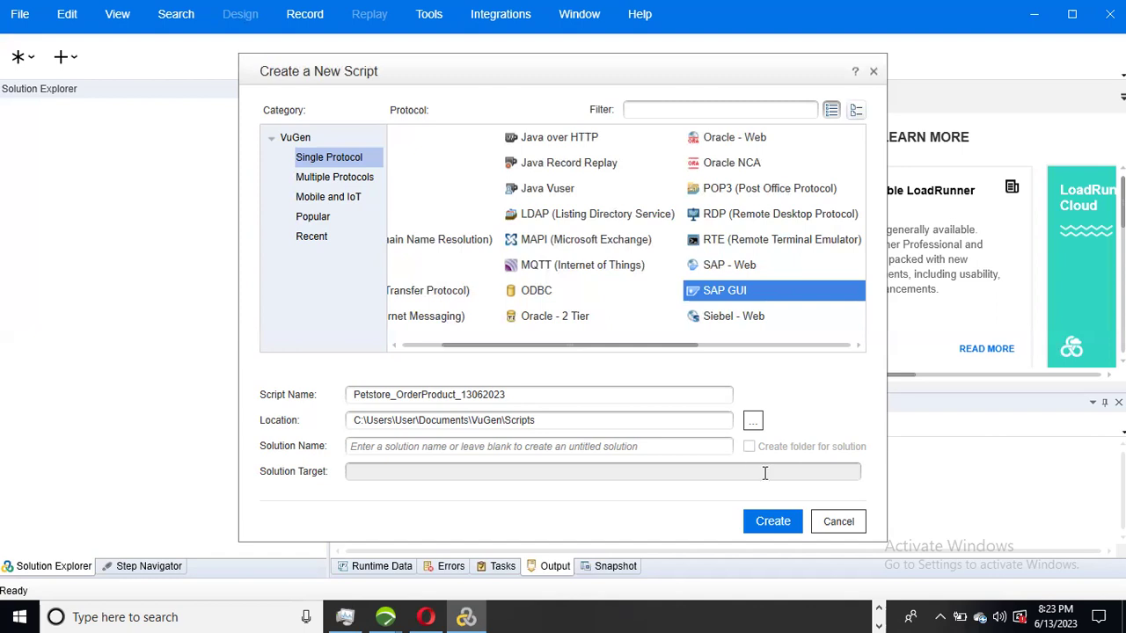
left_click(774, 522)
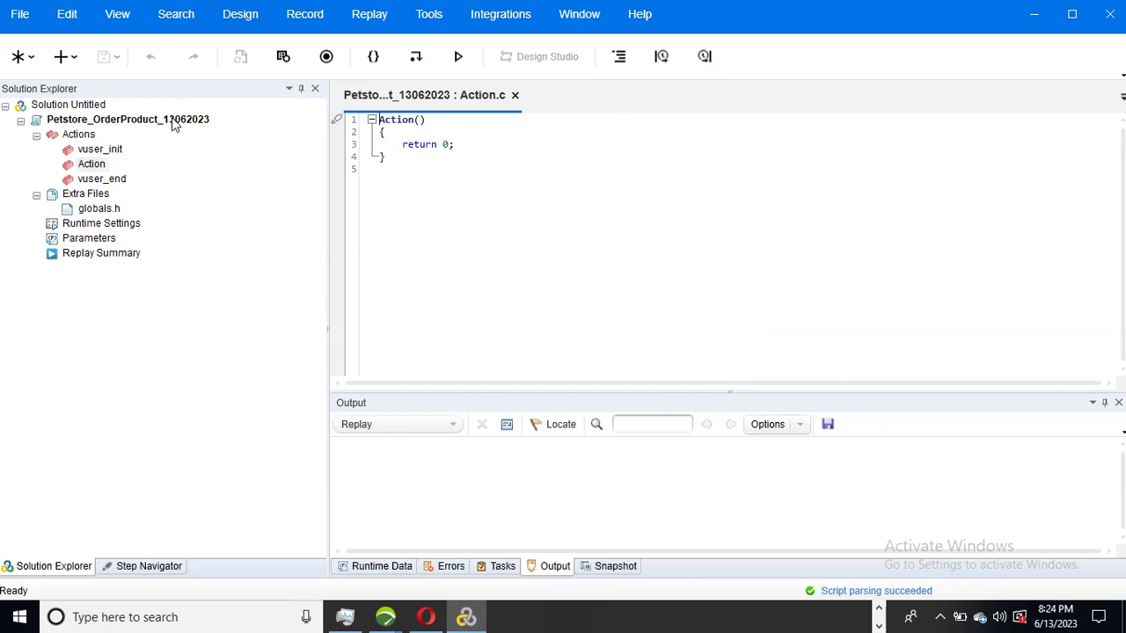
Examine the new script's structure in the solution tree, including its vuser_init, Action and vuser_end sections
left_click(113, 123)
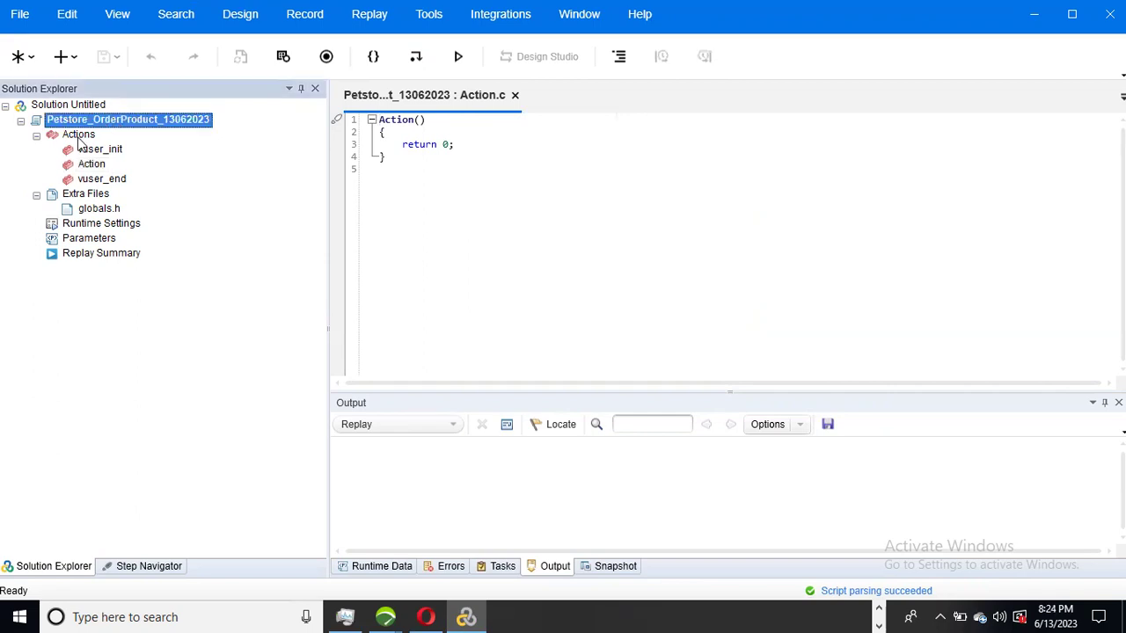
left_click(79, 140)
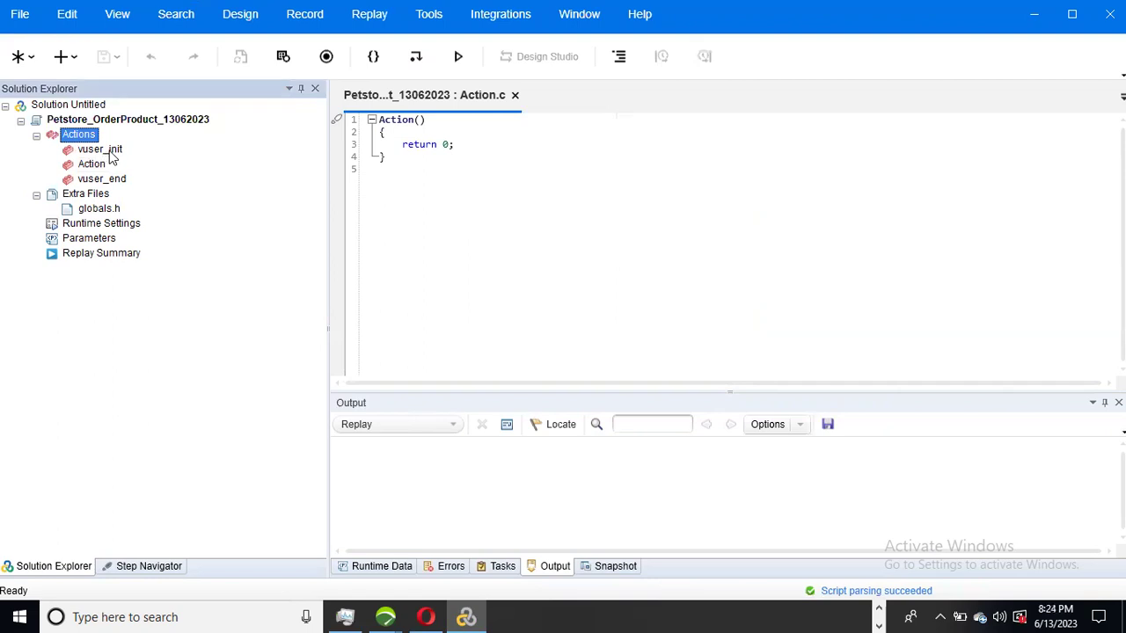
left_click(105, 150)
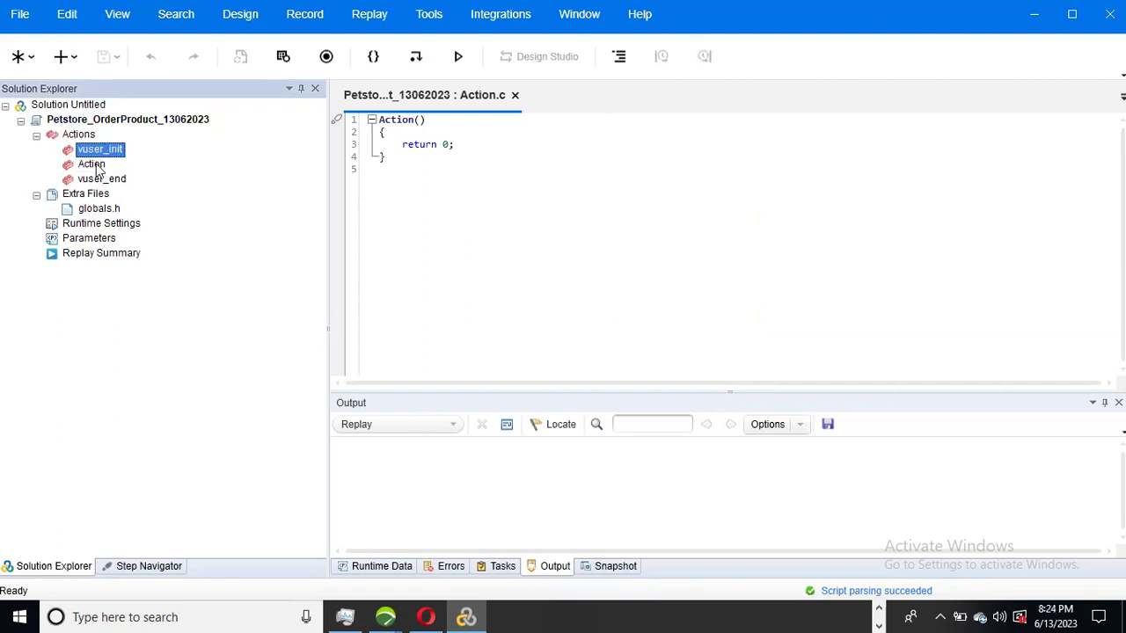
left_click(95, 165)
left_click(99, 177)
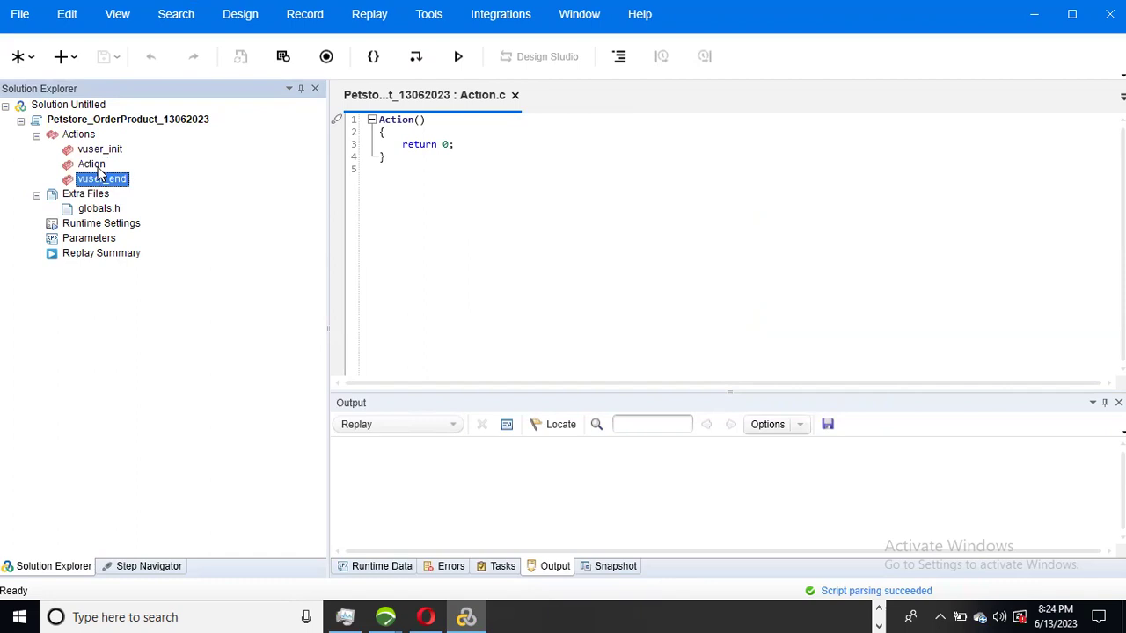
left_click(103, 152)
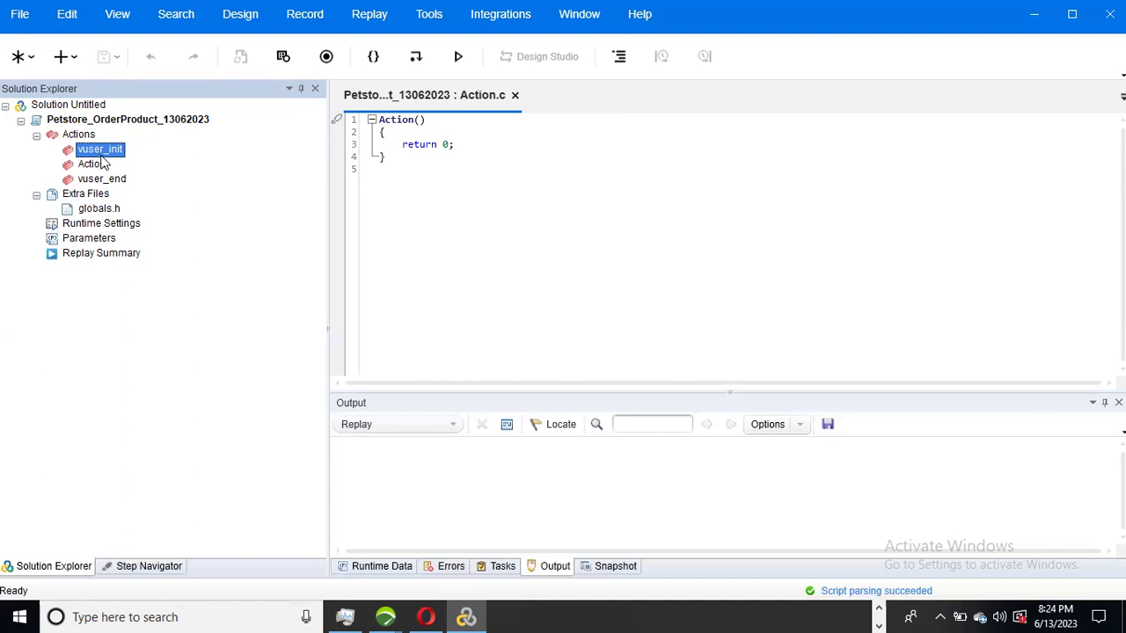
left_click(102, 180)
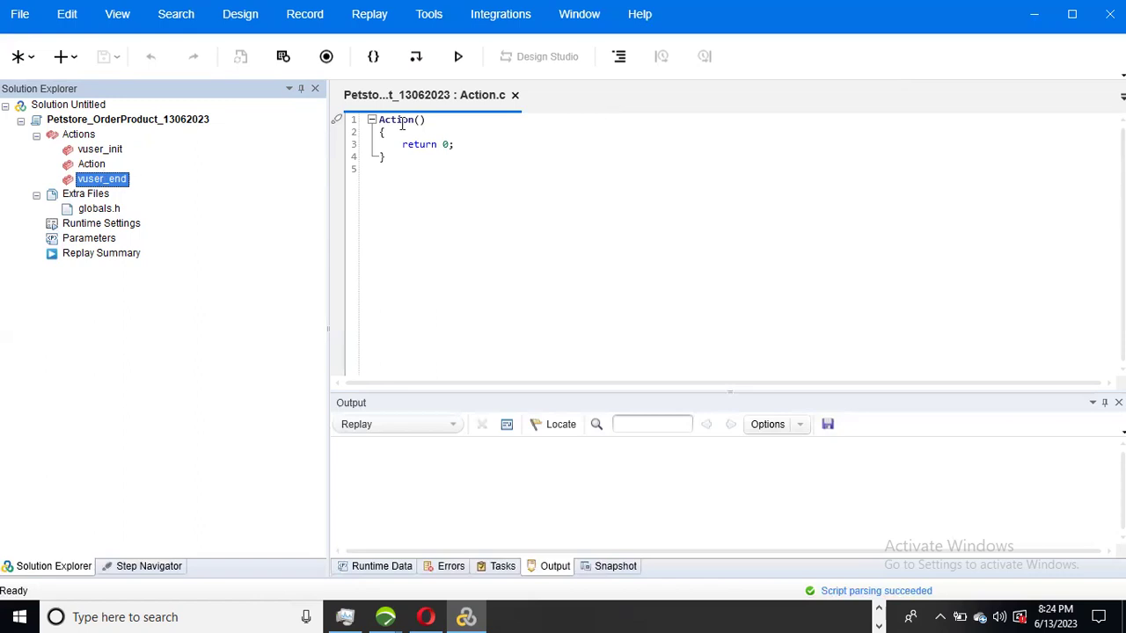
Open the recording settings for the script and set the recording to go into Action
left_click(325, 58)
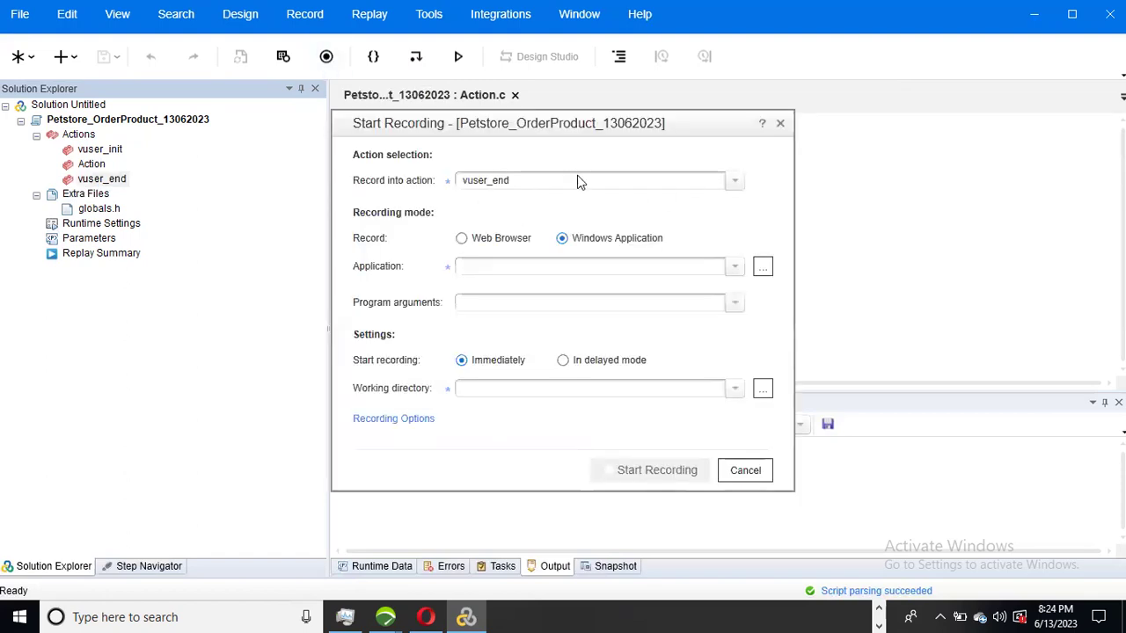
left_click(732, 181)
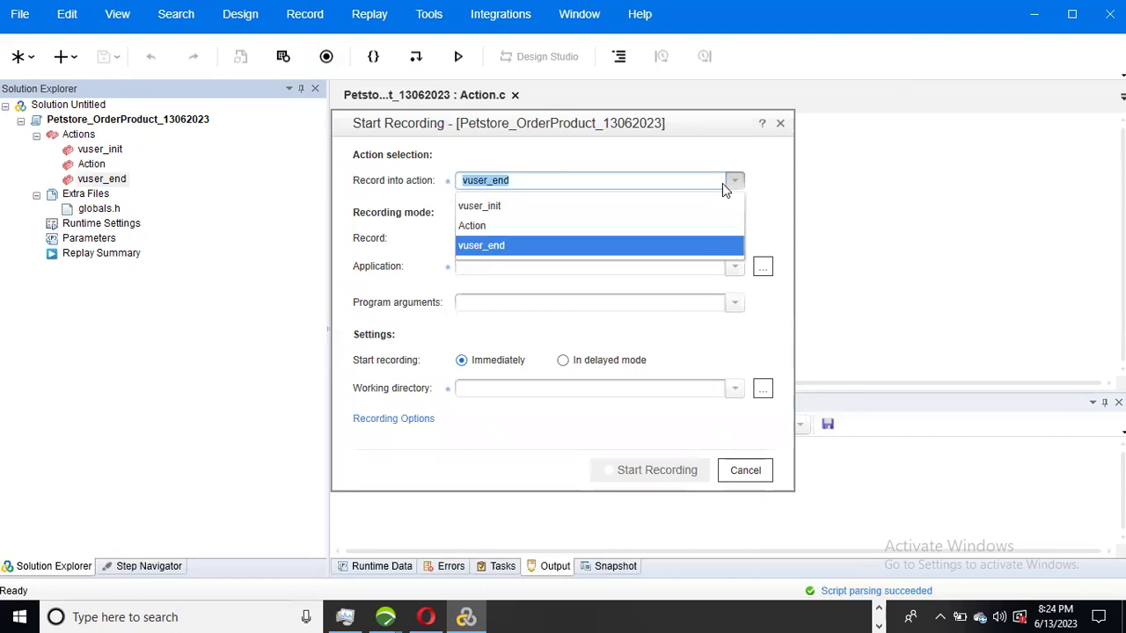
left_click(506, 226)
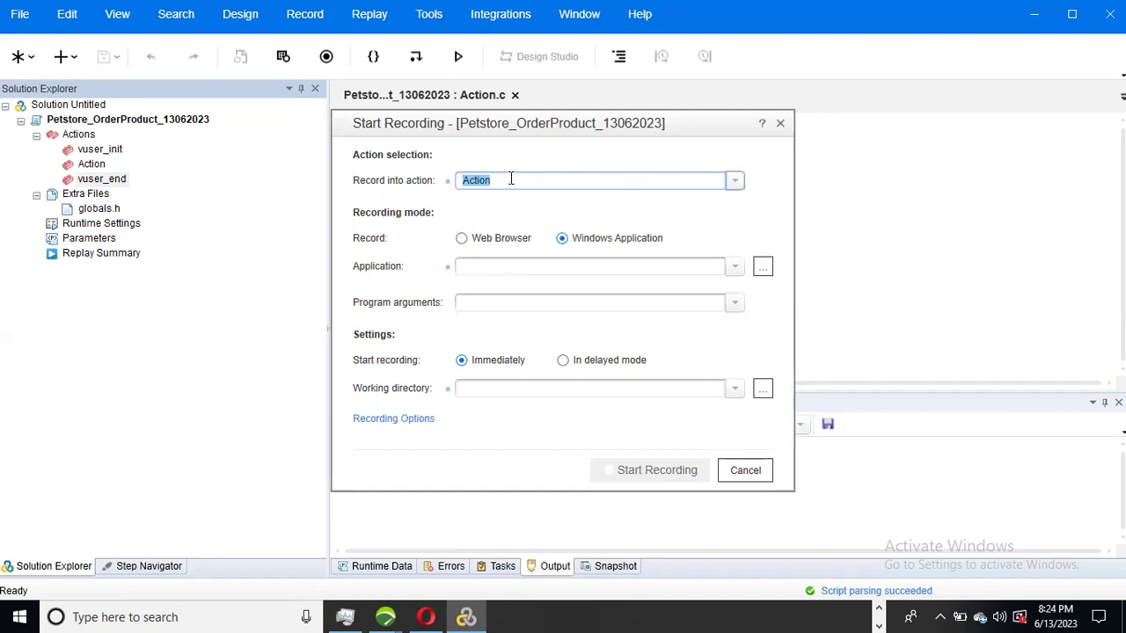
Set the recording mode to Web Browser with Google Chrome as the application, and check the URL address list
left_click(731, 271)
left_click(730, 269)
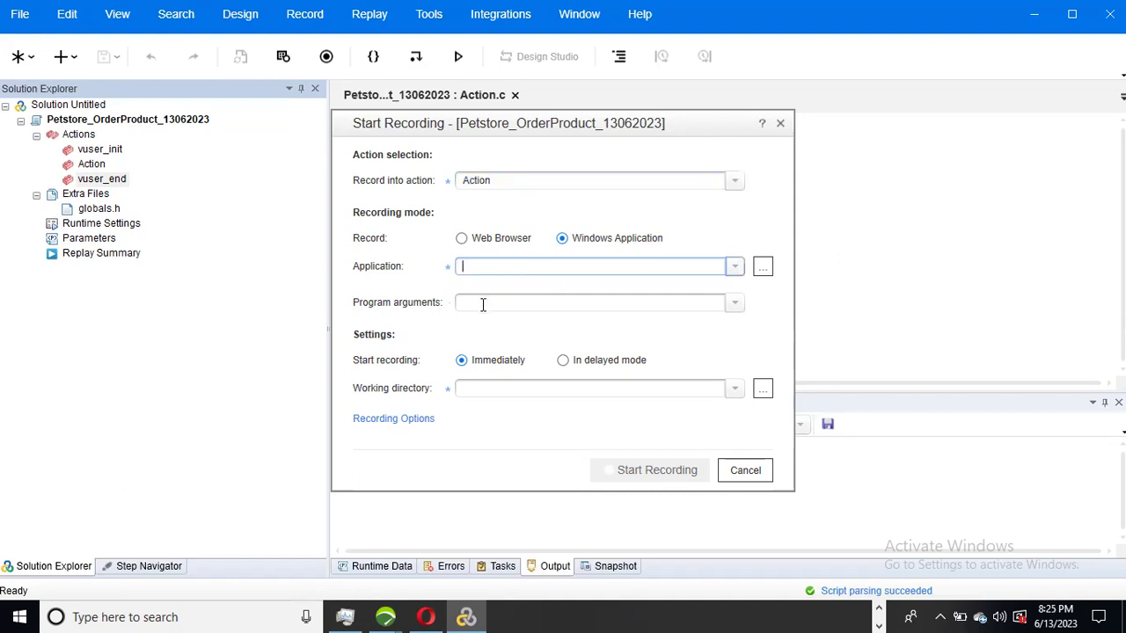
left_click(505, 244)
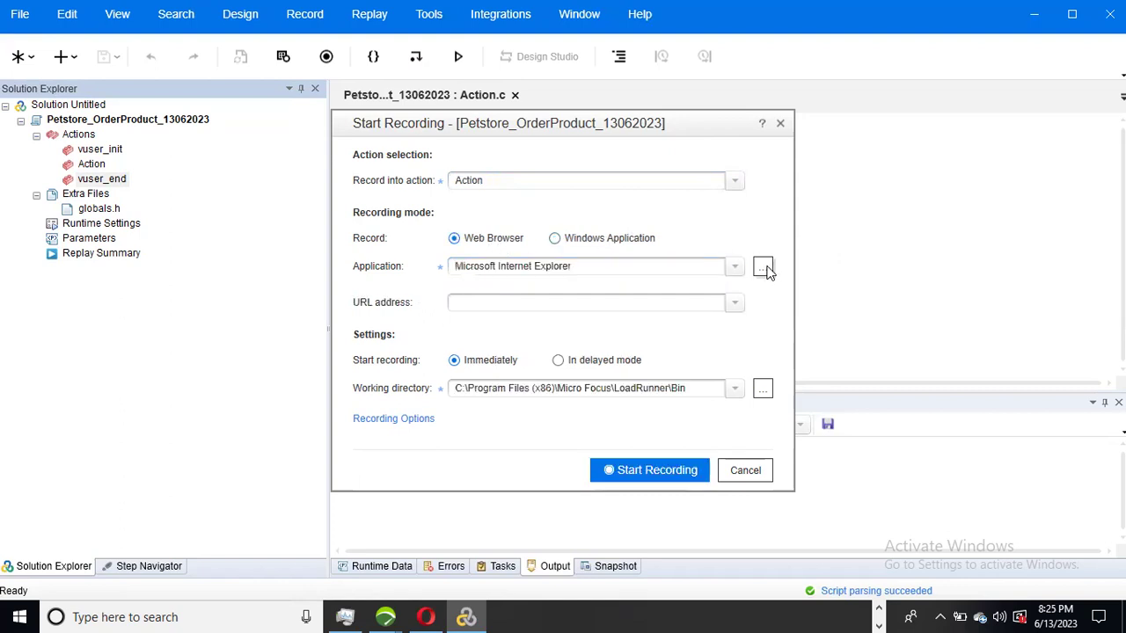
left_click(735, 268)
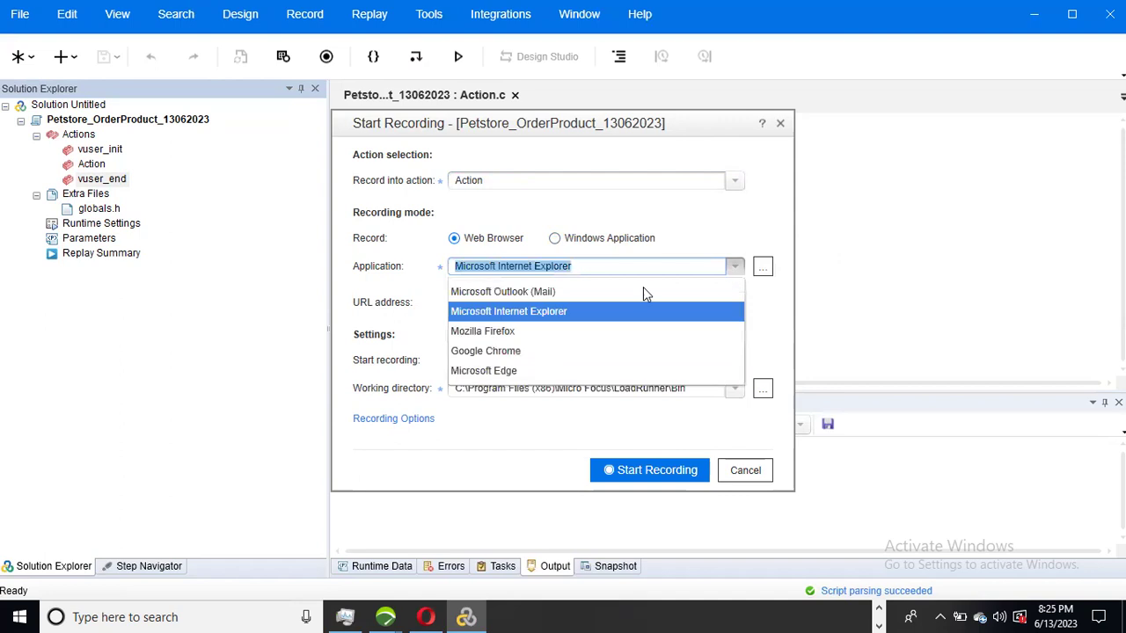
left_click(530, 352)
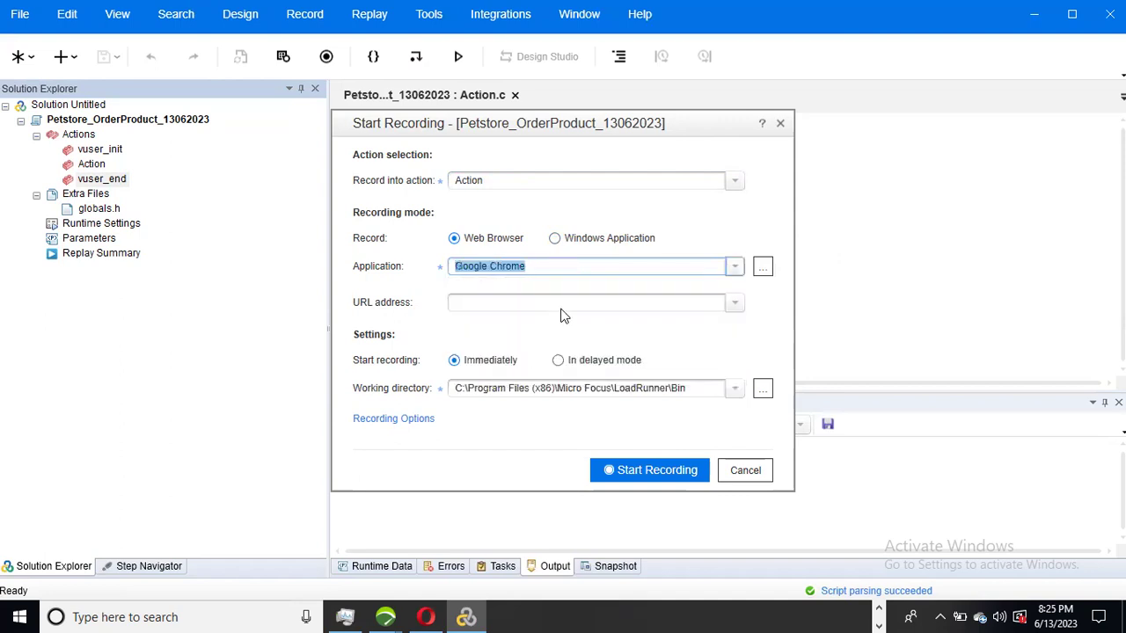
left_click(735, 303)
left_click(735, 303)
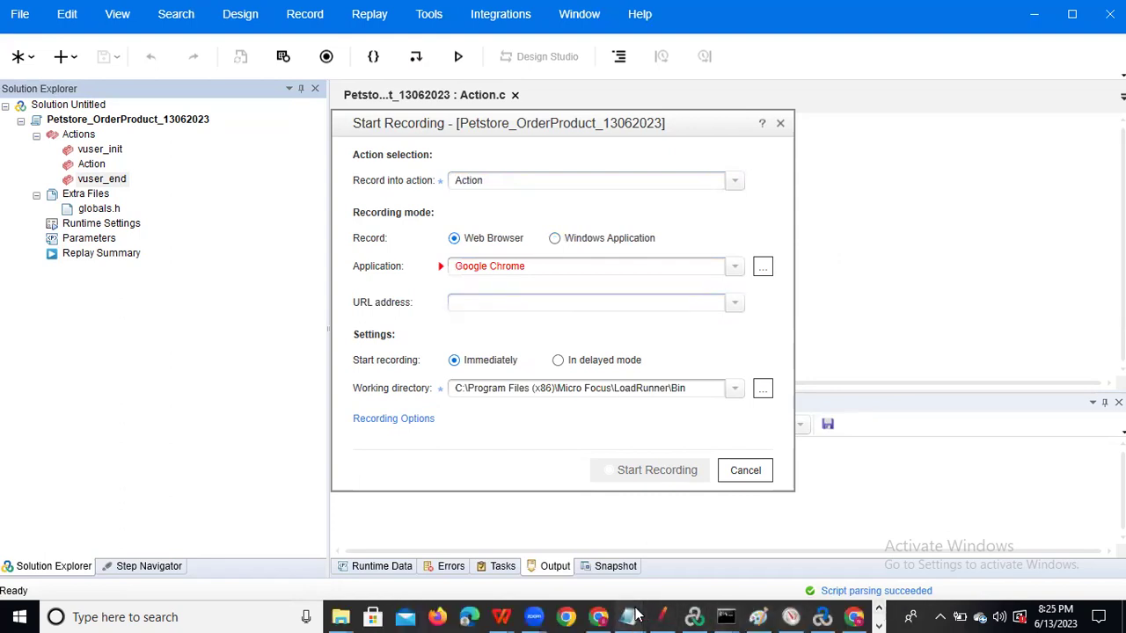
Look through the Pet_TestData and JMeter notes in Notepad for the application's URL, and return to the recording settings
mouse_move(635, 615)
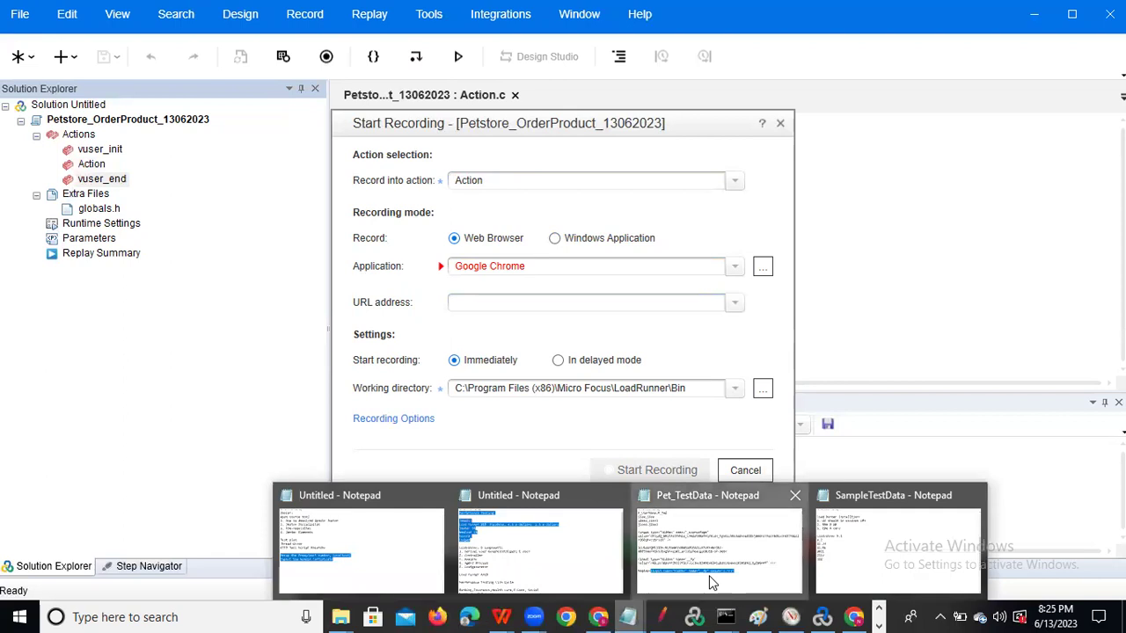
left_click(708, 541)
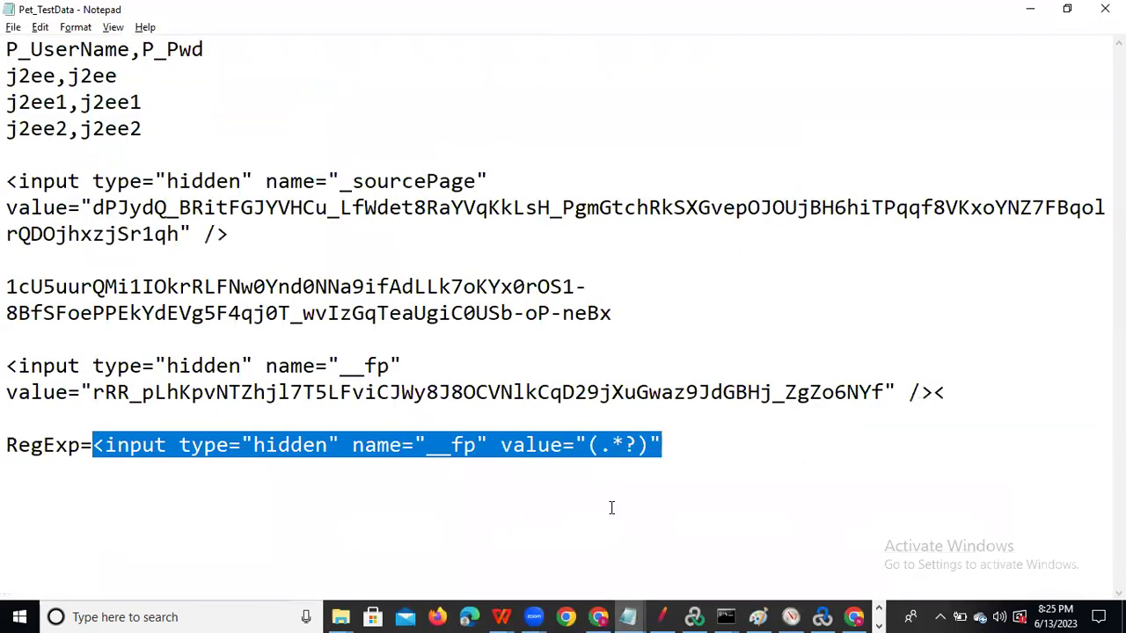
left_click(630, 615)
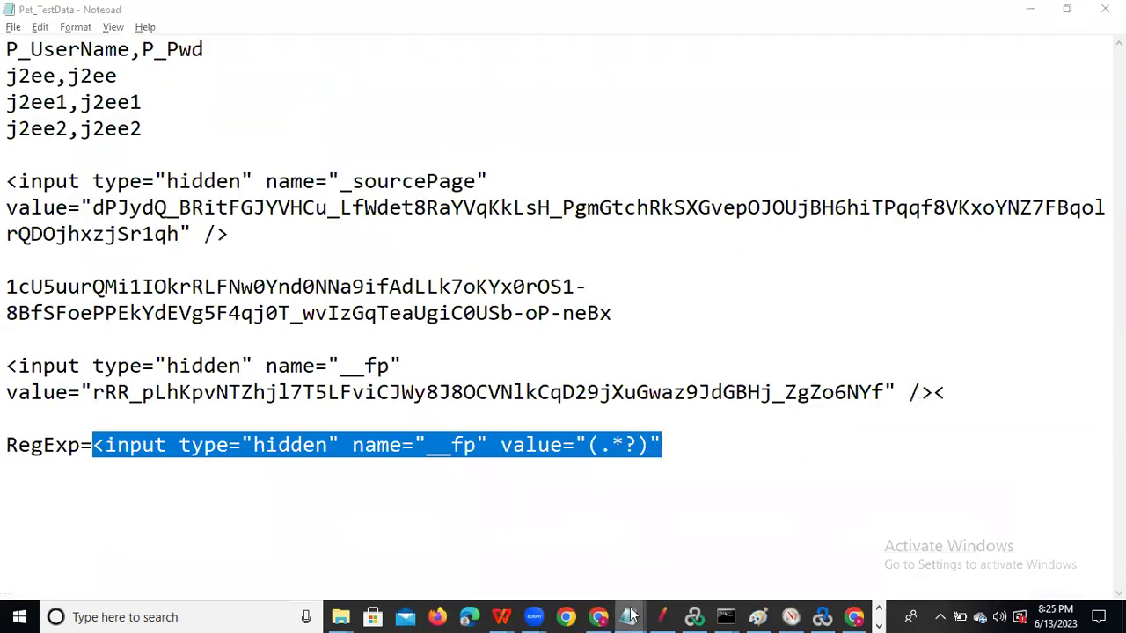
mouse_move(630, 616)
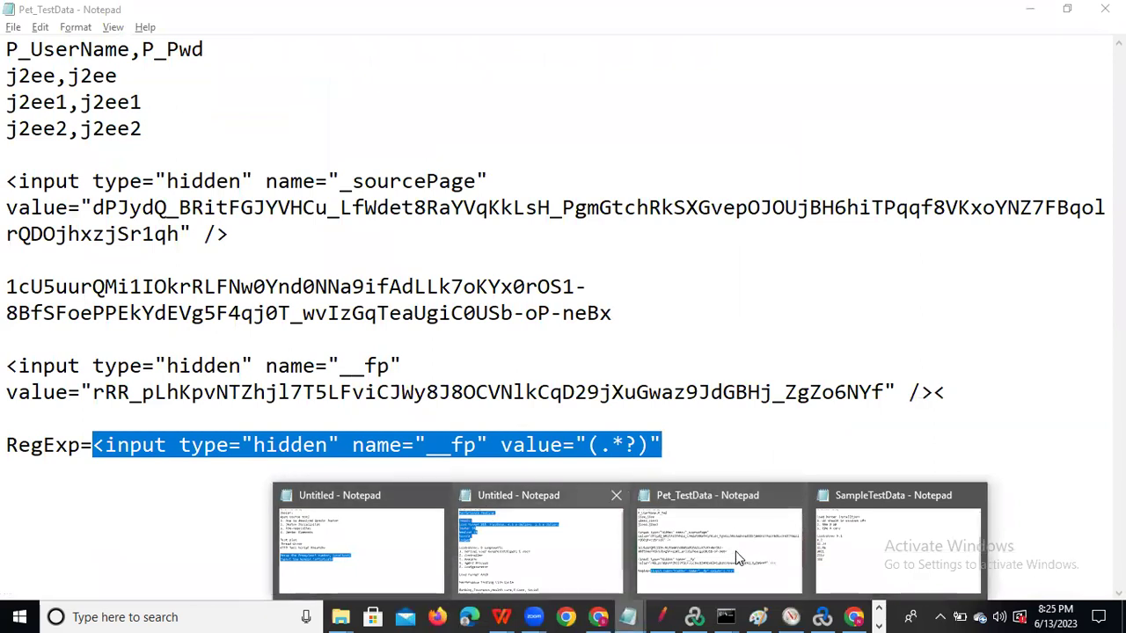
left_click(369, 540)
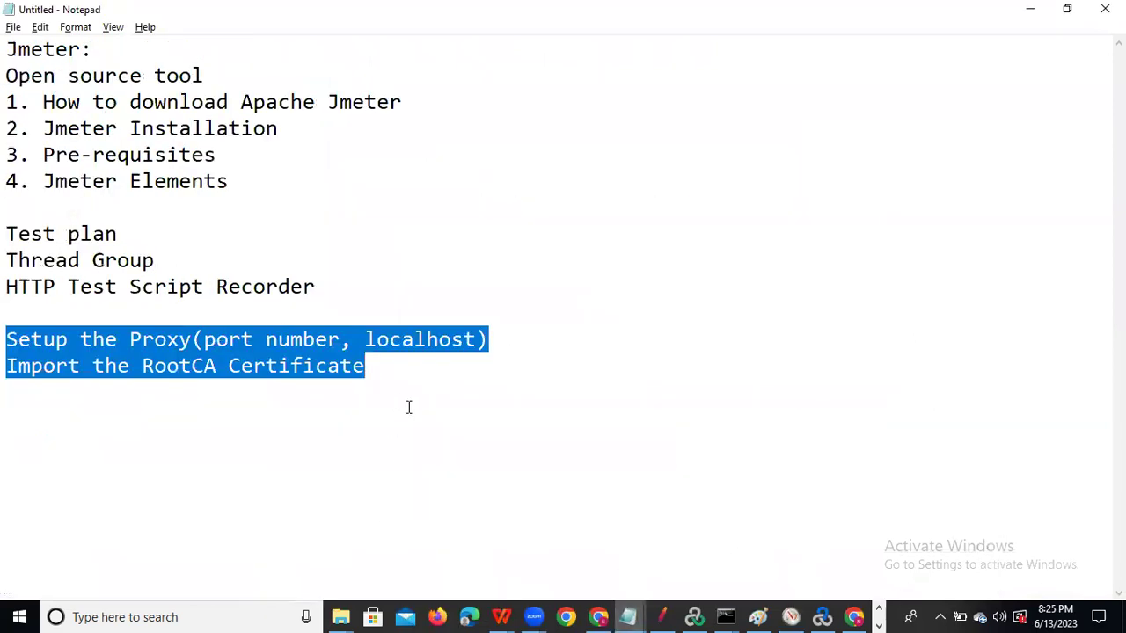
left_click(629, 615)
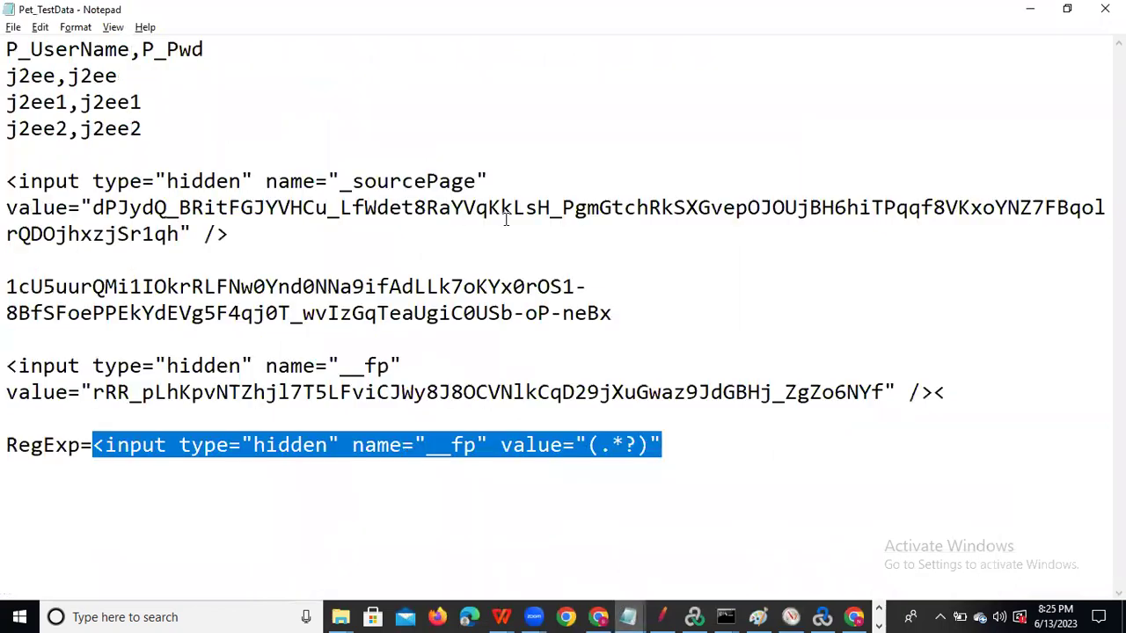
left_click(686, 149)
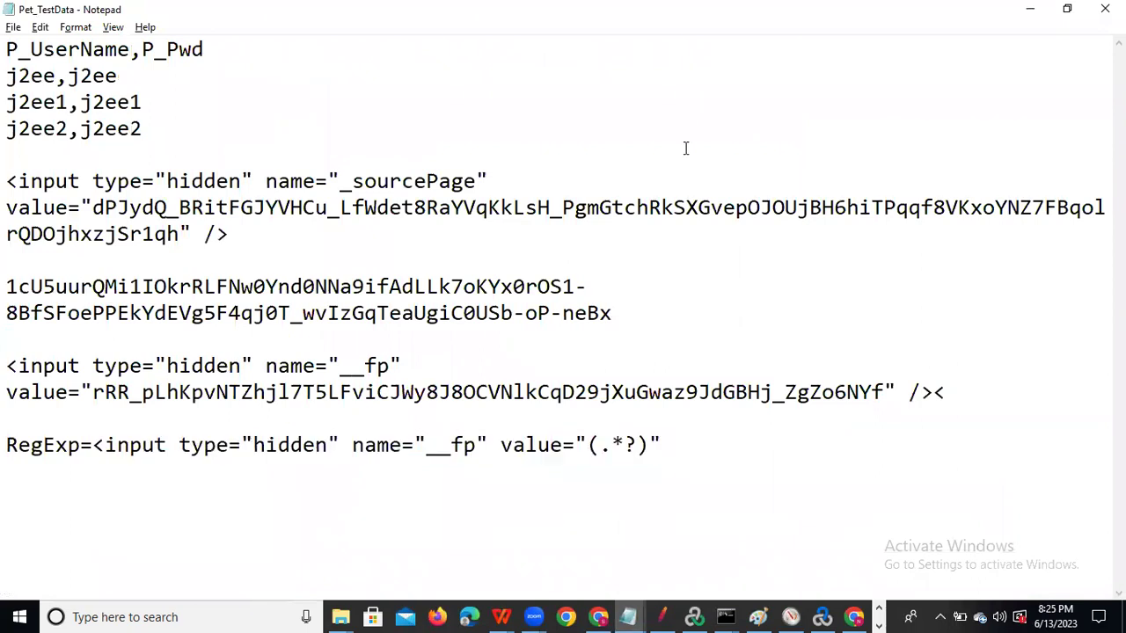
key("Up")
key("Up")
key("Up")
key("Up")
key("alt+Tab")
key("alt+Tab")
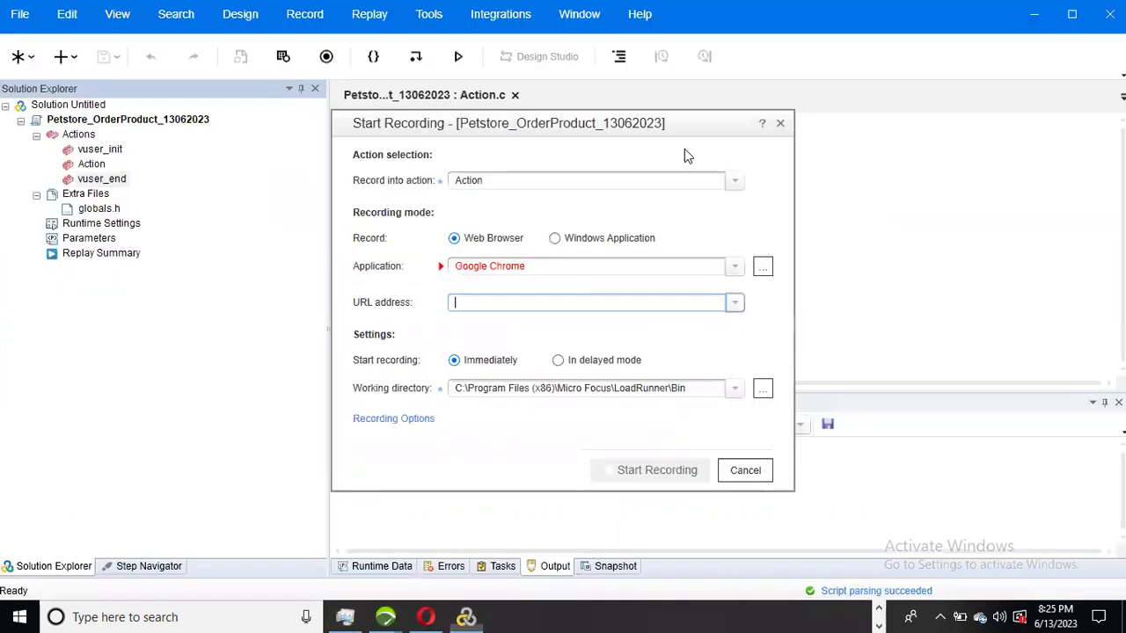
Try to reselect Google Chrome as the recording application for the order product script, and close the recording settings
left_click(735, 267)
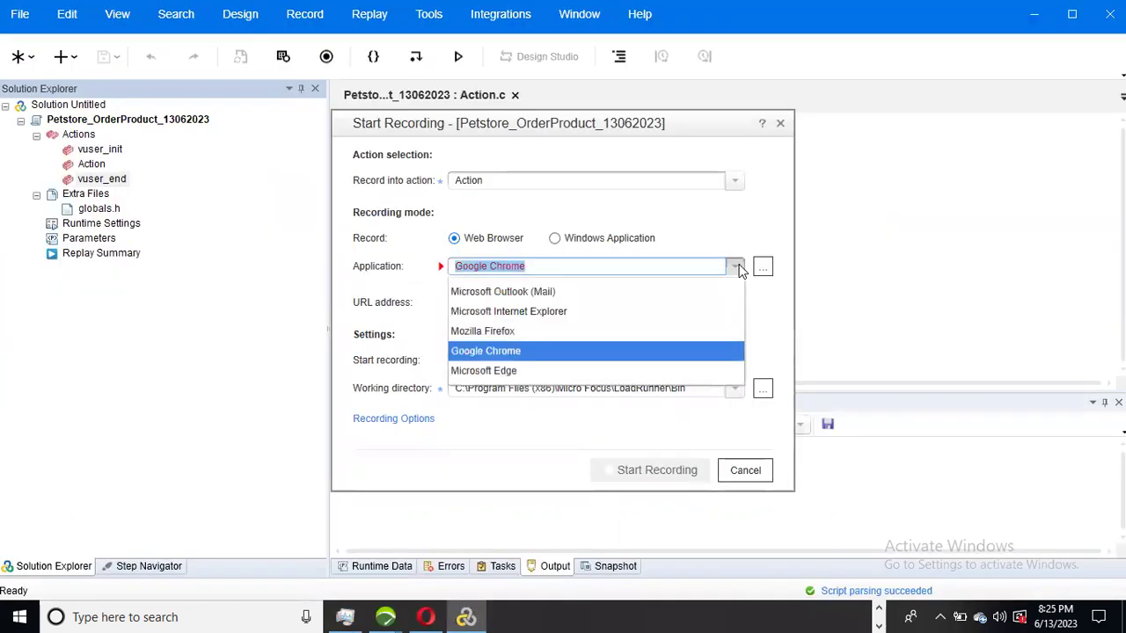
left_click(534, 352)
left_click(460, 300)
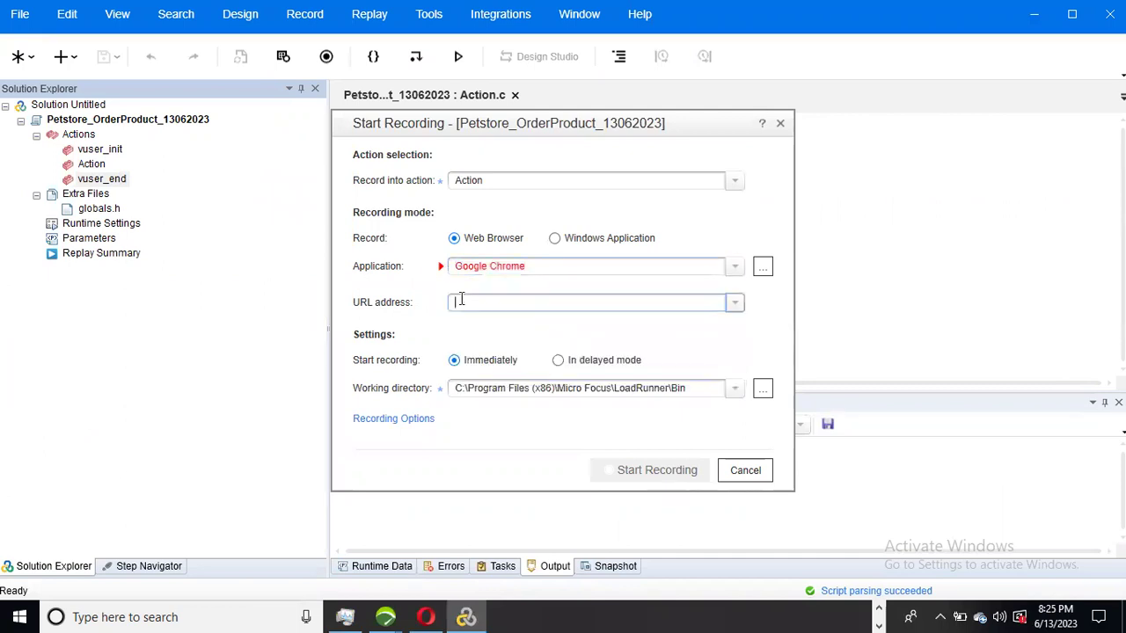
left_click(735, 267)
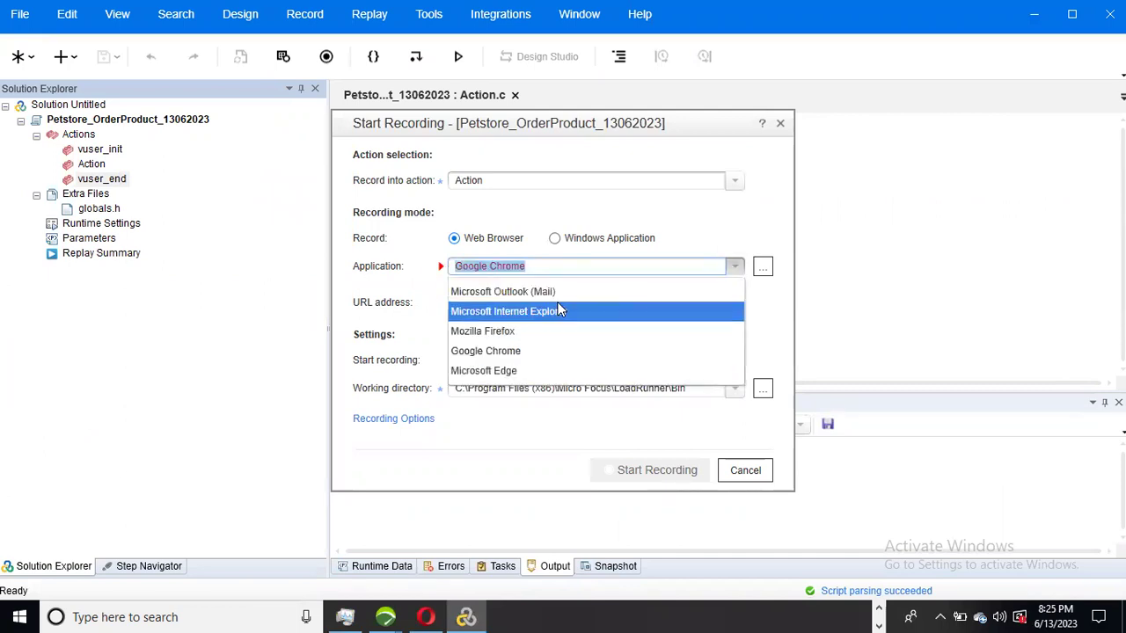
left_click(544, 352)
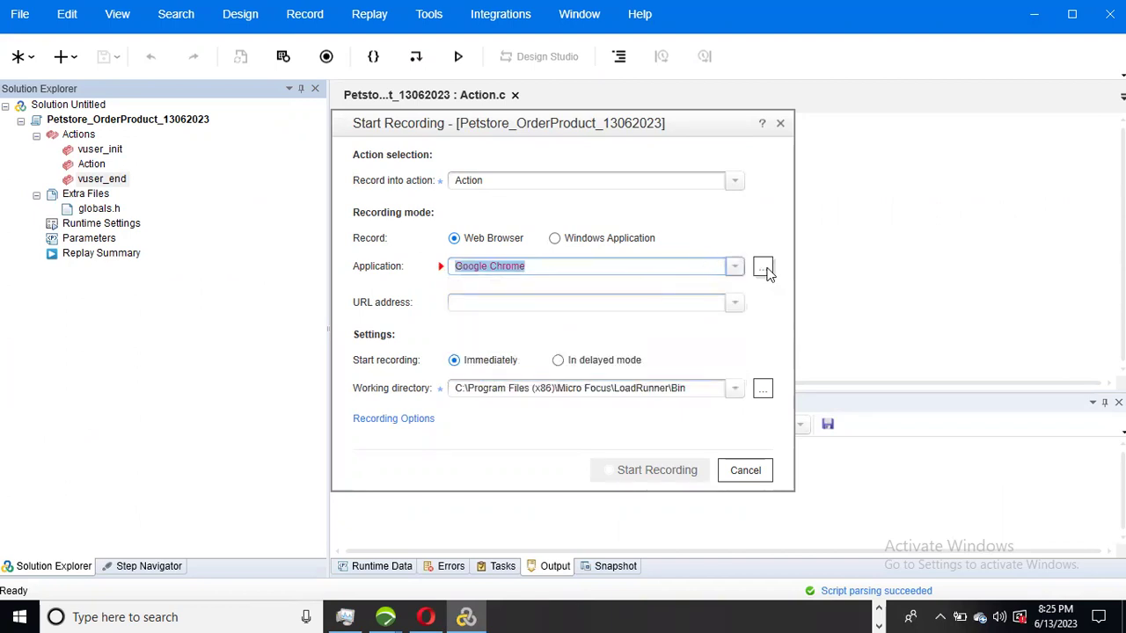
left_click(496, 303)
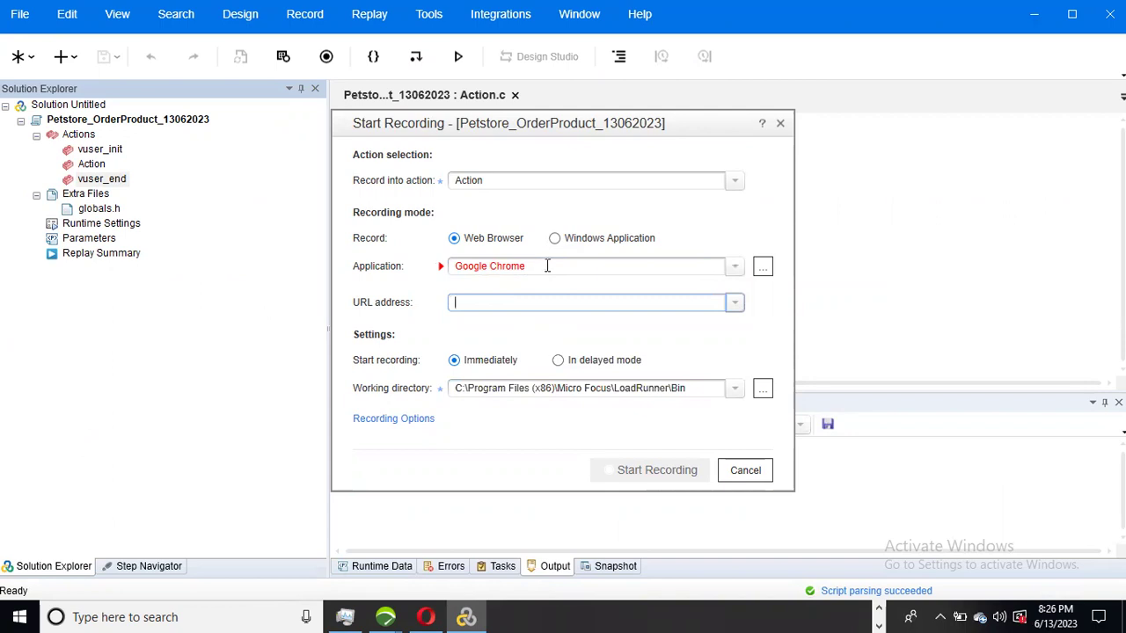
left_click(782, 124)
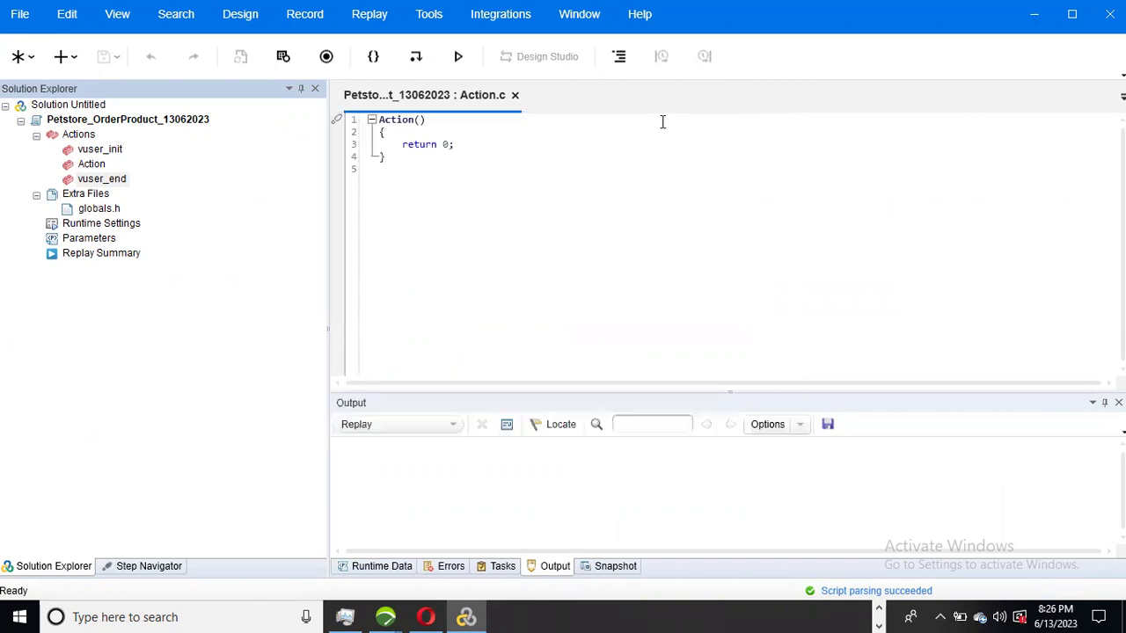
Start a new script and solution using the single protocol Web - HTTP/HTML
left_click(32, 19)
left_click(129, 114)
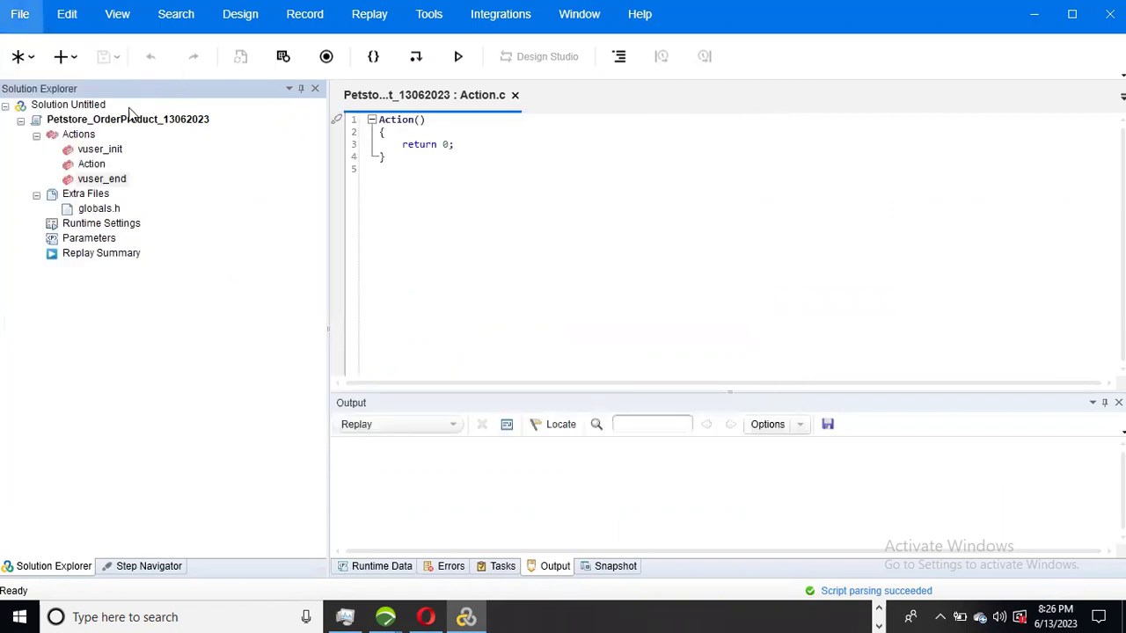
mouse_move(33, 30)
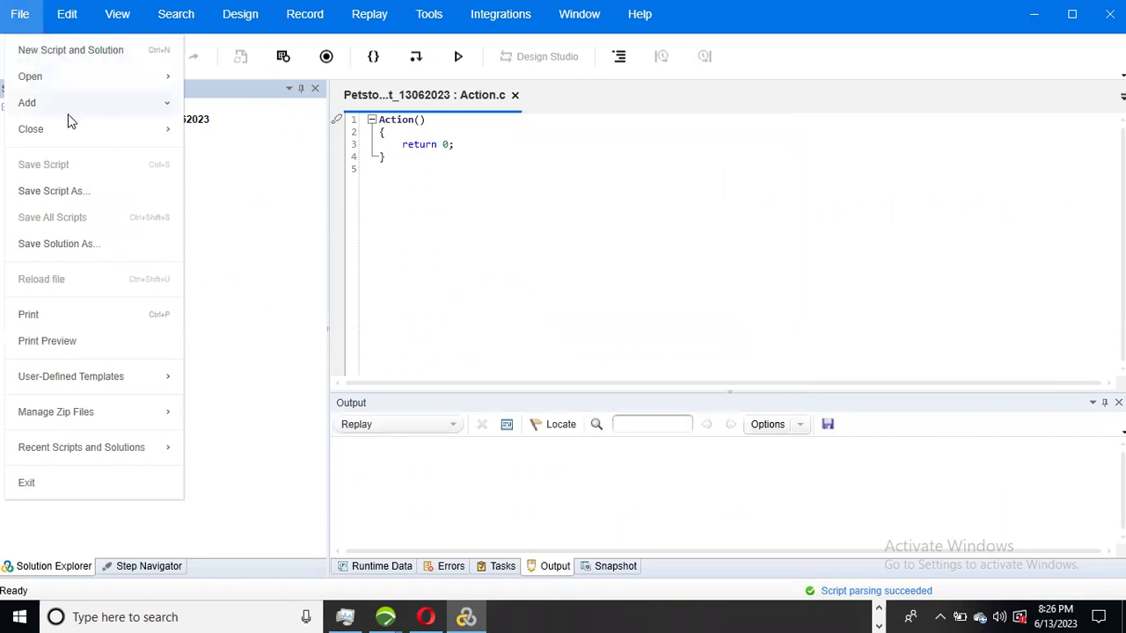
mouse_move(97, 102)
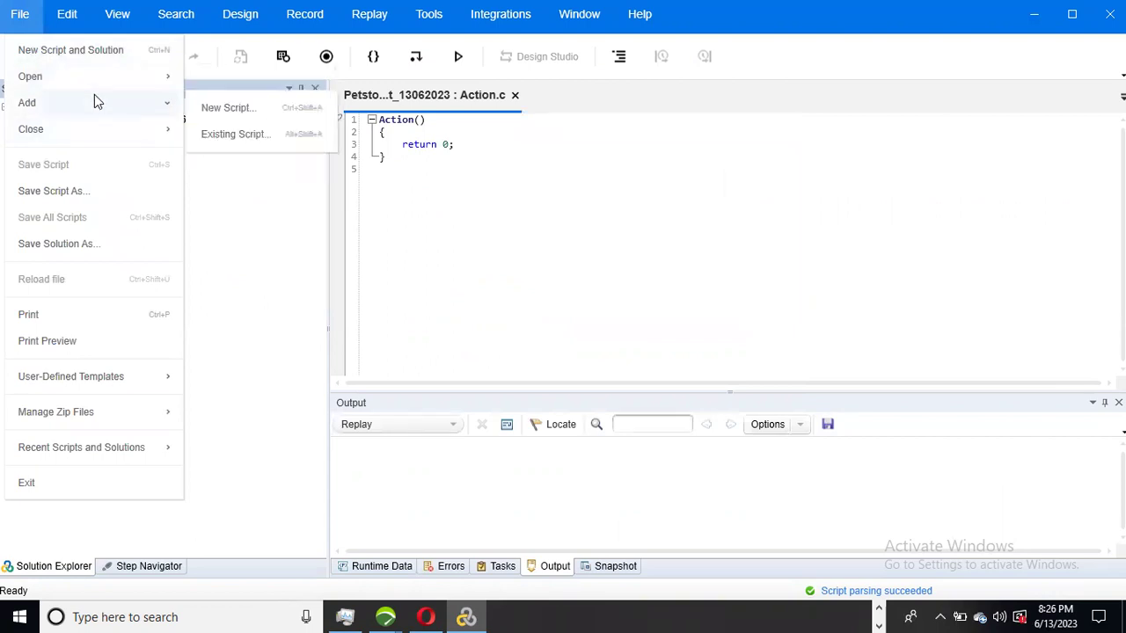
mouse_move(92, 81)
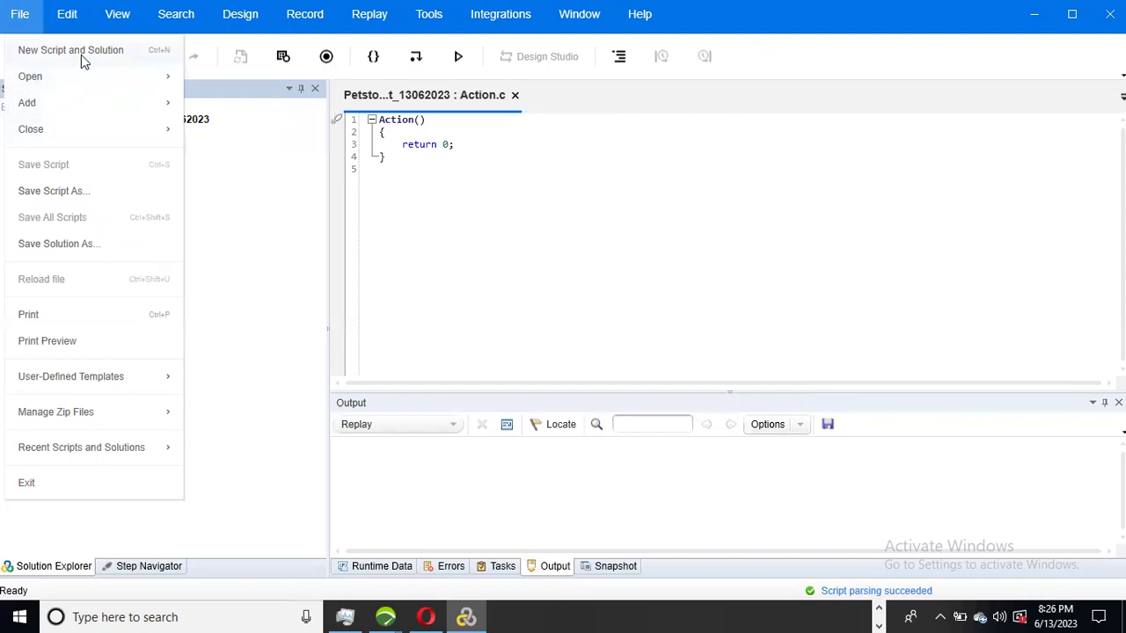
left_click(80, 55)
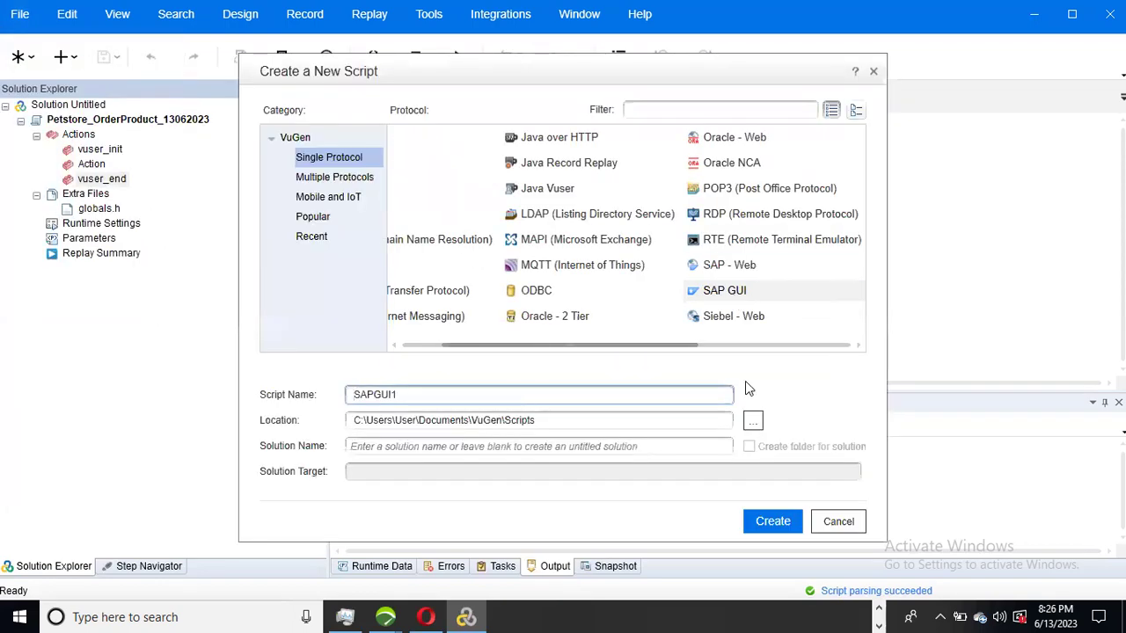
left_click_drag(656, 344, 825, 348)
left_click(673, 315)
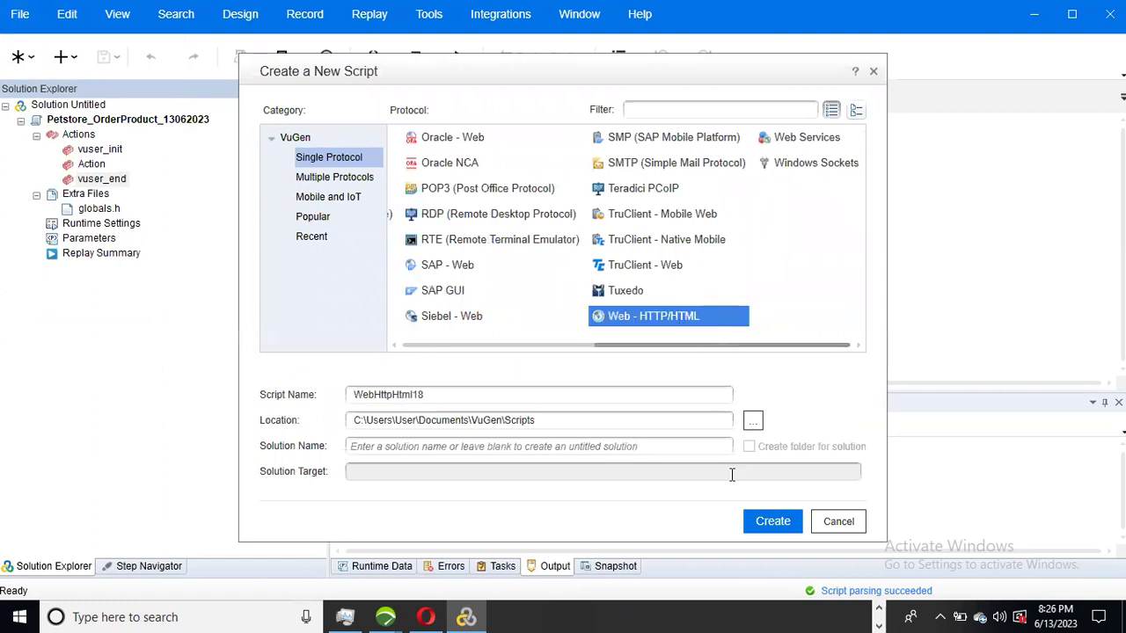
Name the new script Petstore_petBooking_13062023 and create it in the default location
double_click(444, 396)
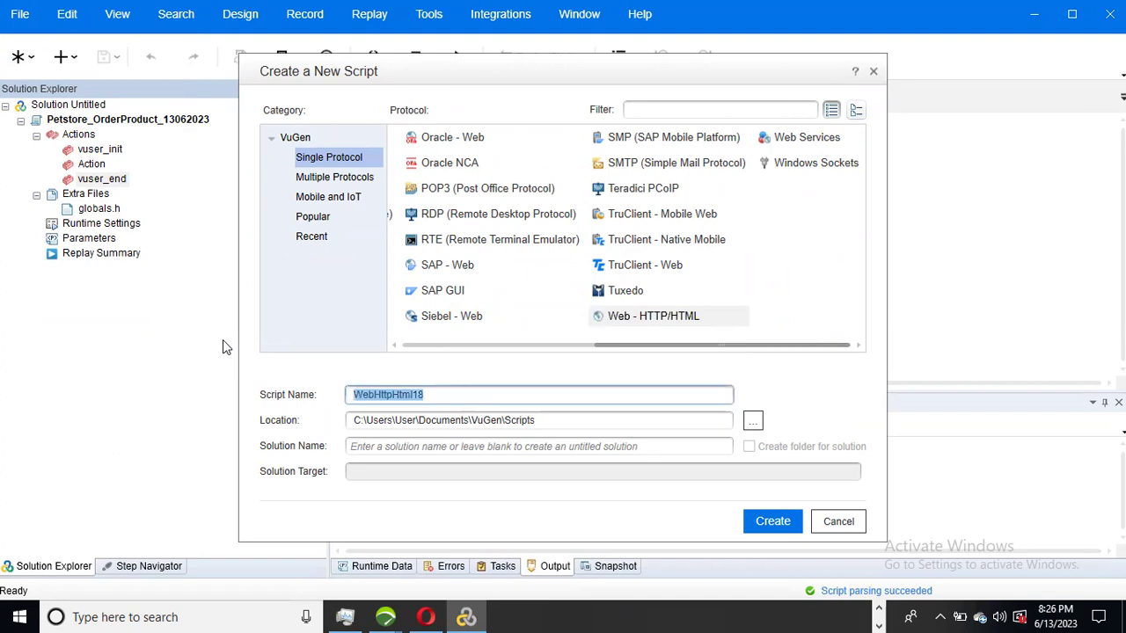
type("W")
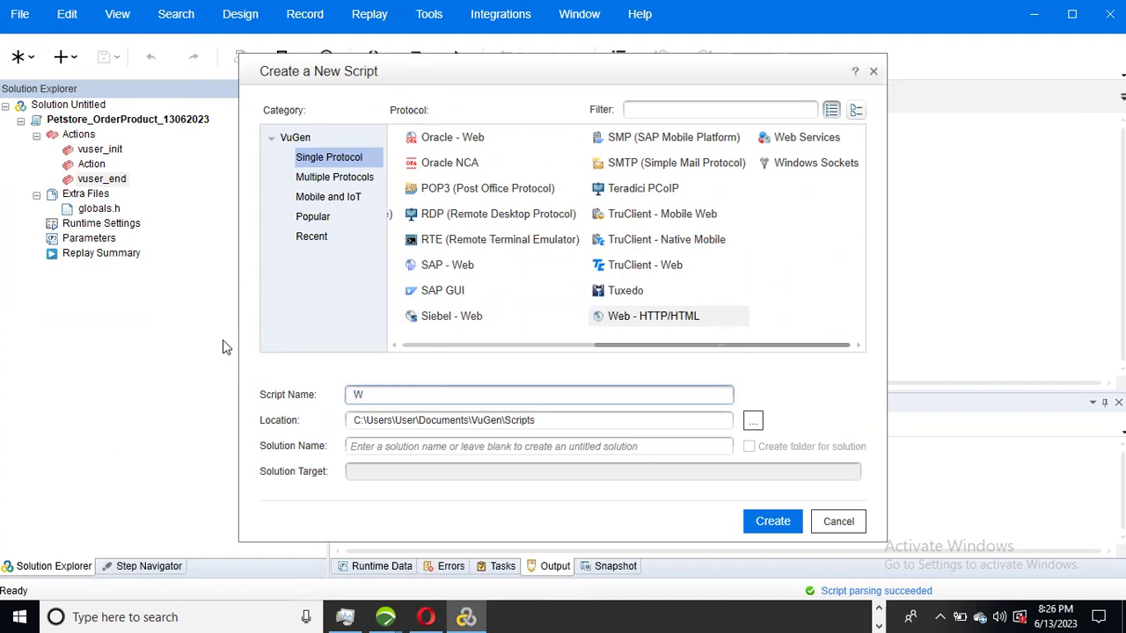
key("BackSpace")
type("Petstore_petBo")
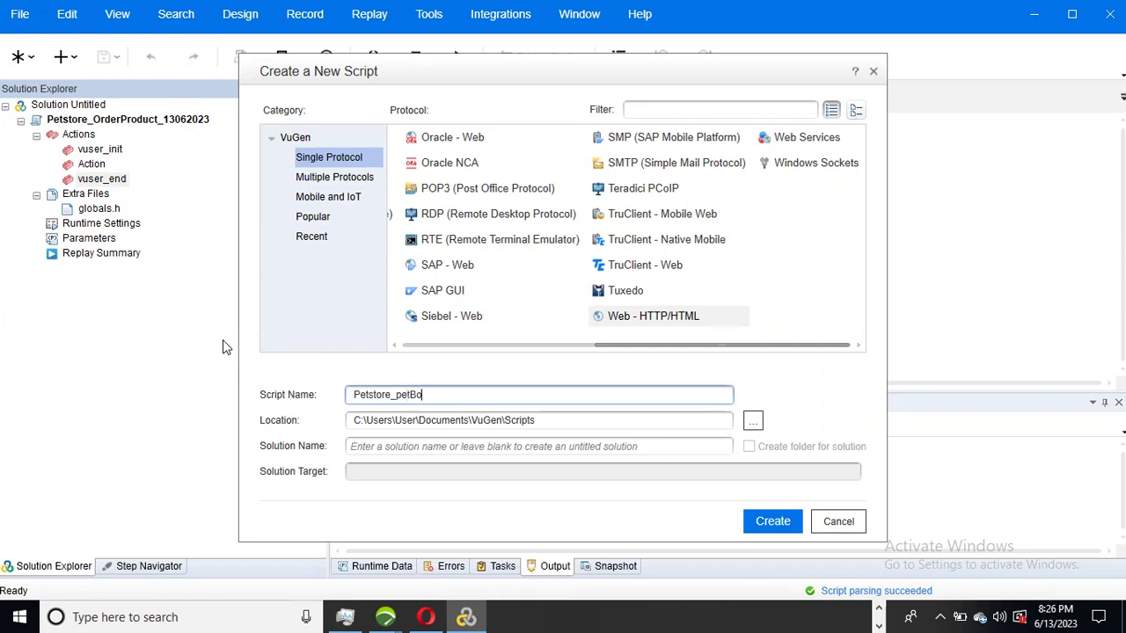
type("oking_13062023")
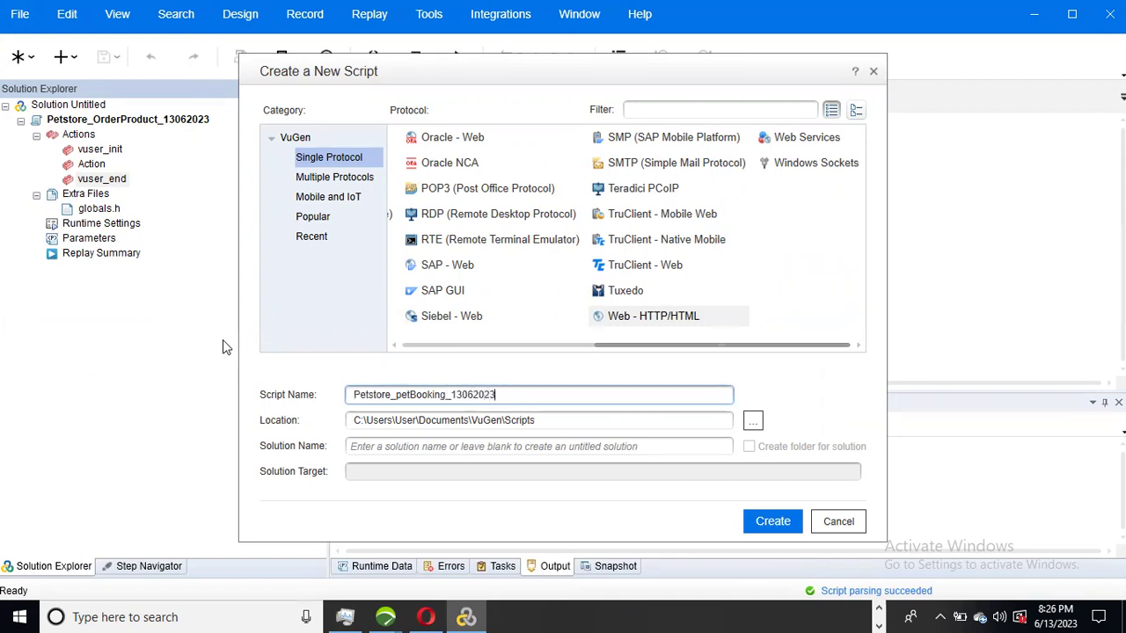
left_click(771, 522)
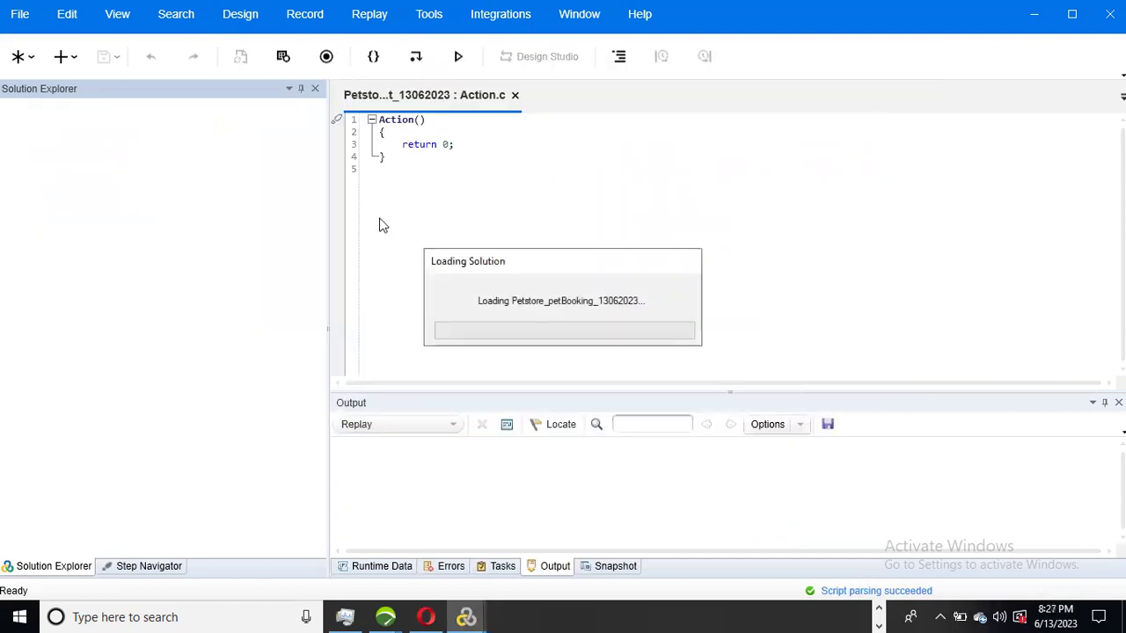
Check the URL address in the new script's recording settings, and open the Recording Options
left_click(326, 56)
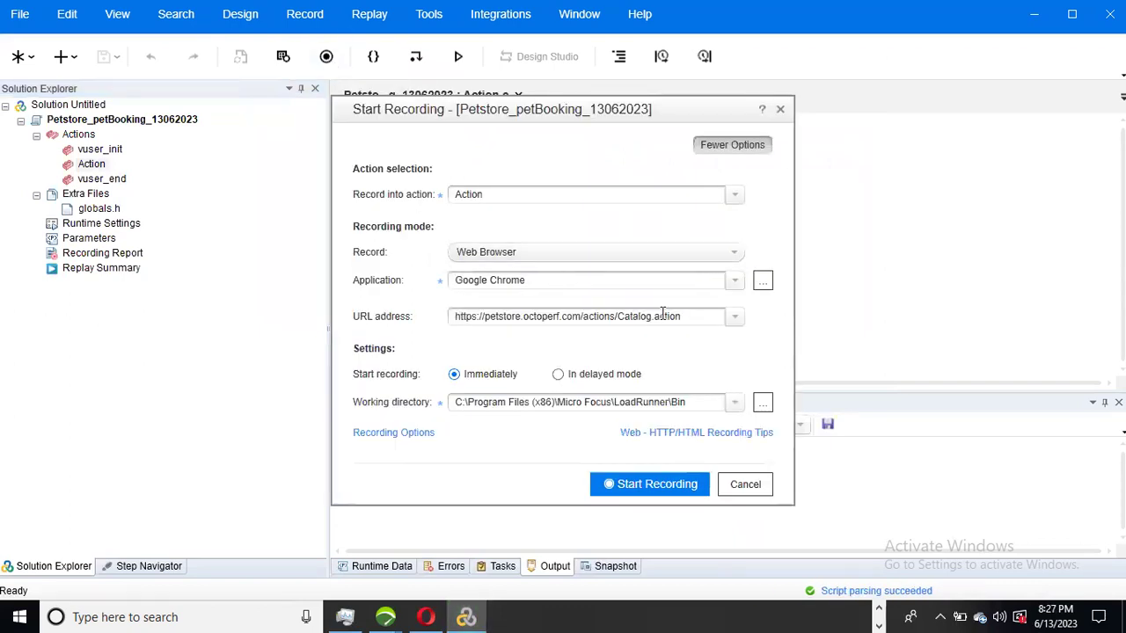
left_click(702, 315)
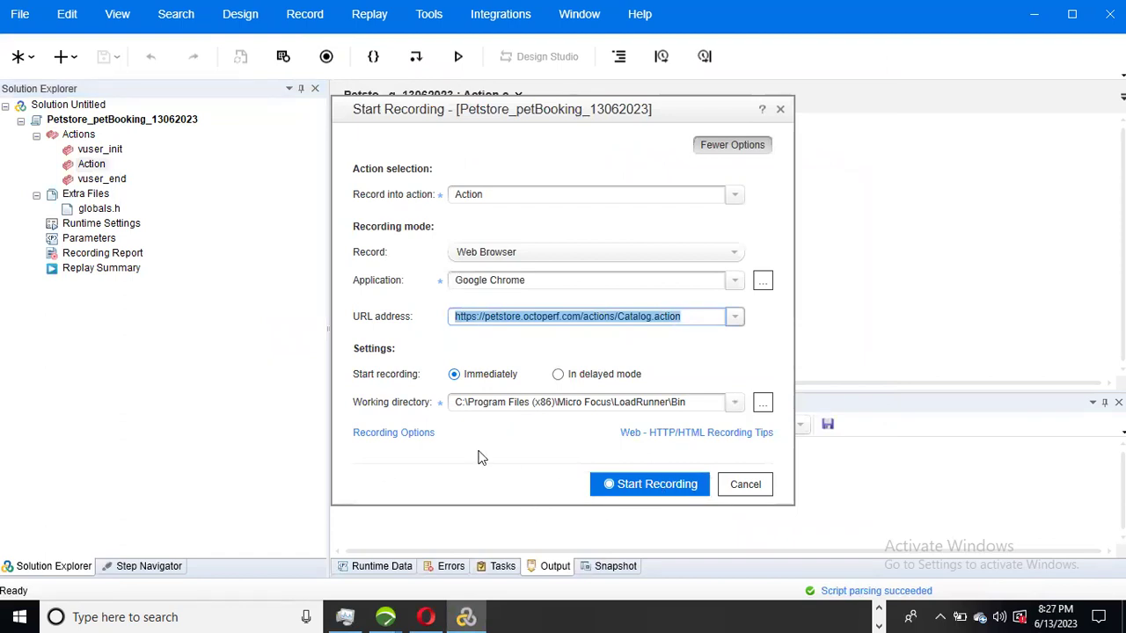
left_click(384, 436)
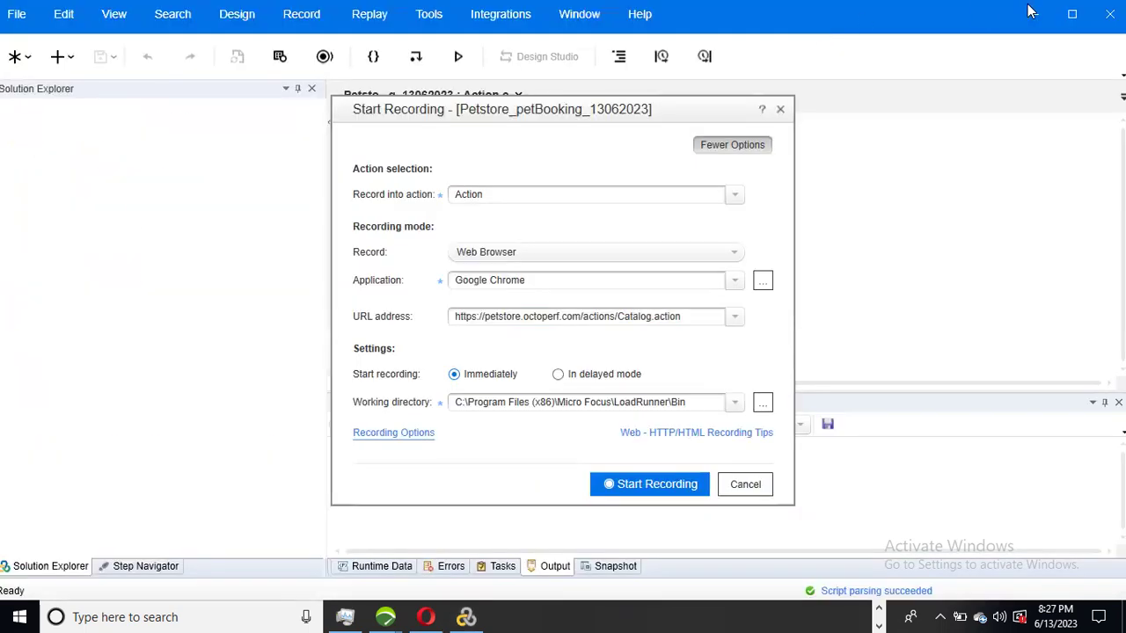
left_click(387, 434)
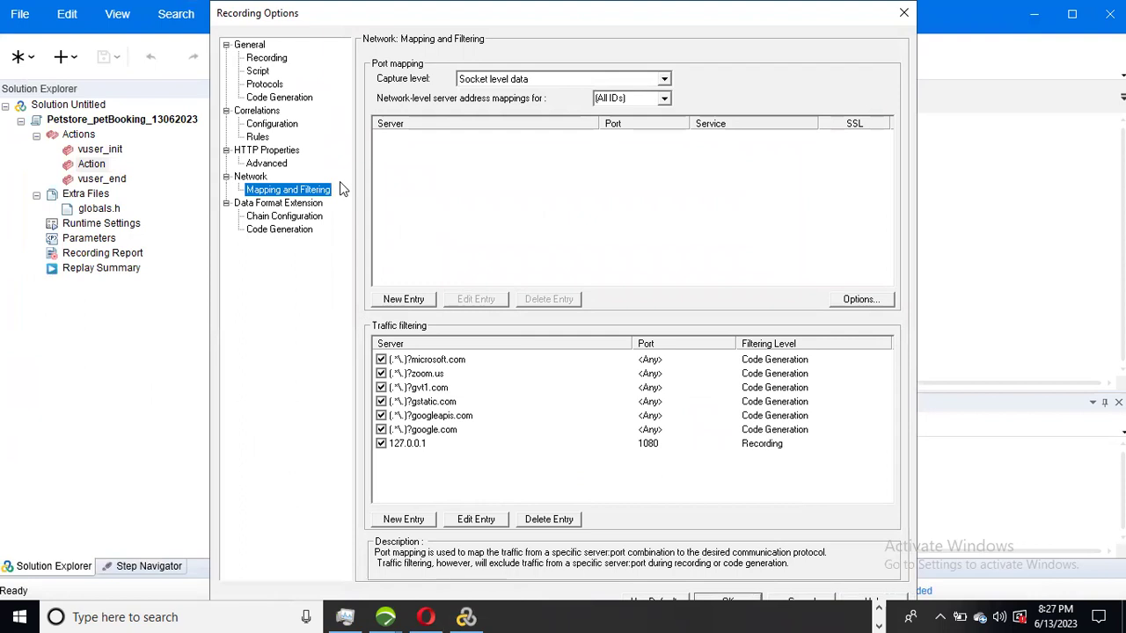
Look through the recording option pages for General, Correlations, HTTP Properties, and Network Mapping and Filtering
left_click(278, 60)
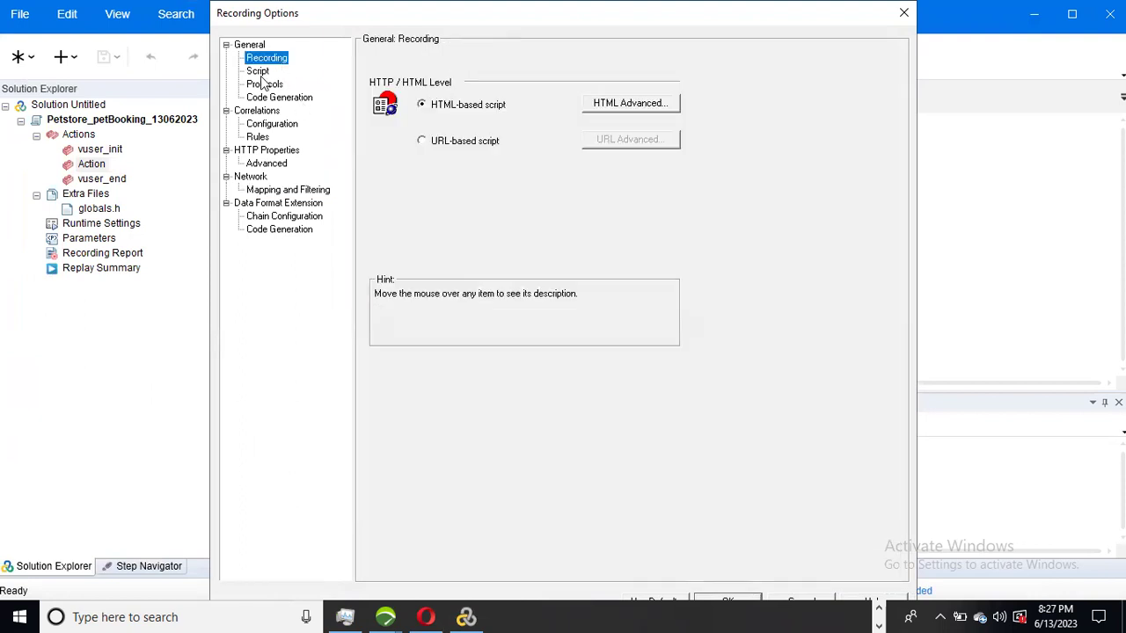
left_click(262, 74)
left_click(265, 85)
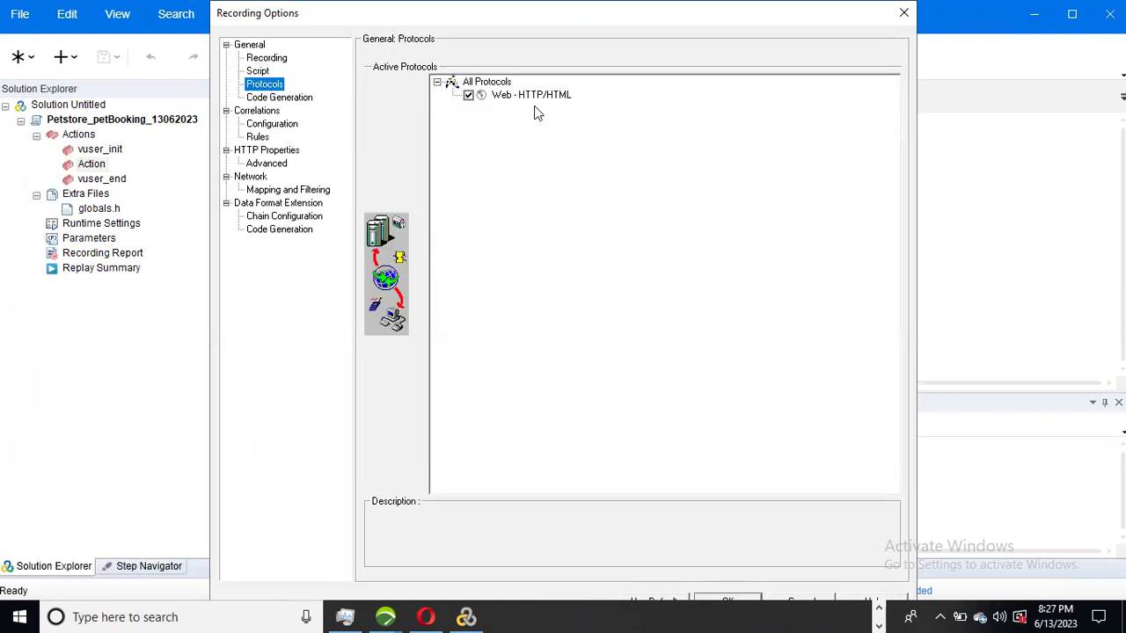
left_click(299, 98)
left_click(274, 124)
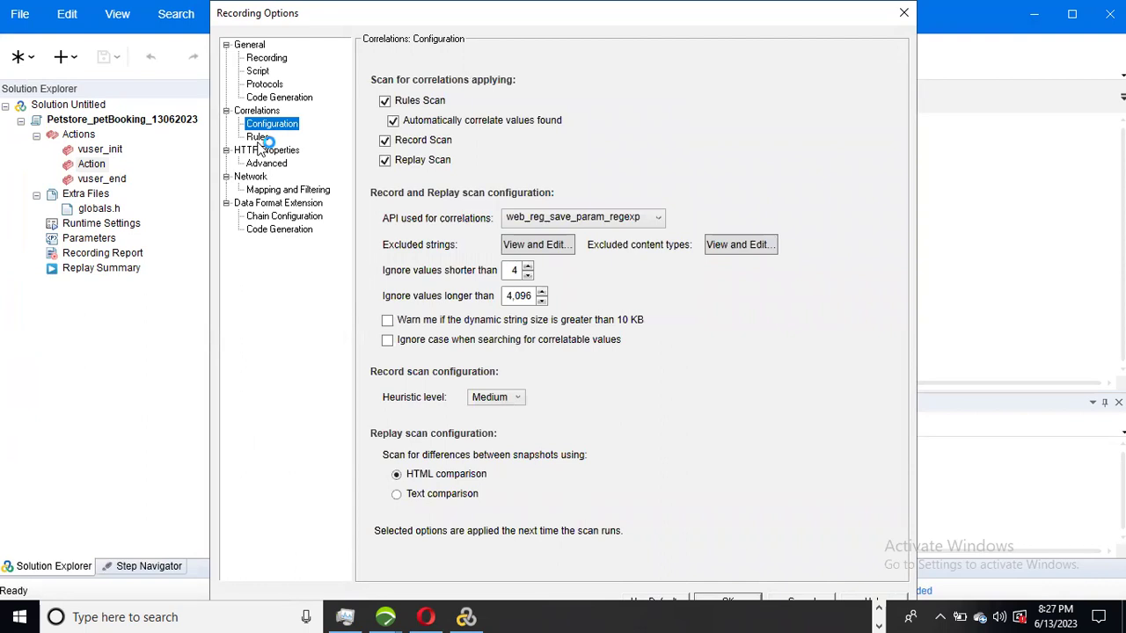
left_click(258, 137)
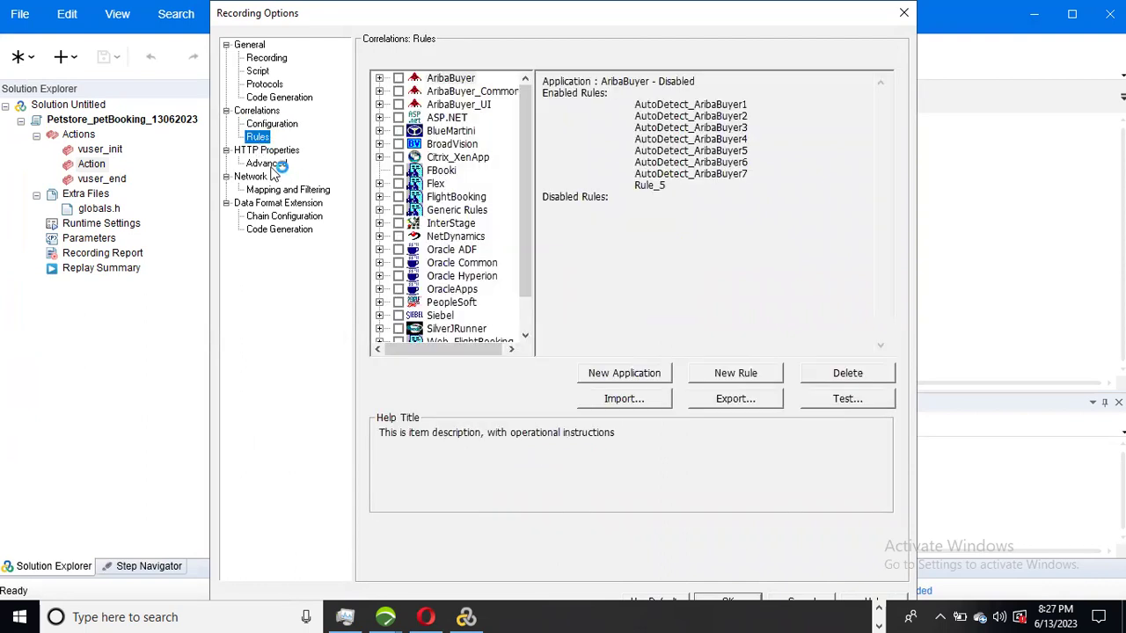
left_click(274, 164)
left_click(280, 191)
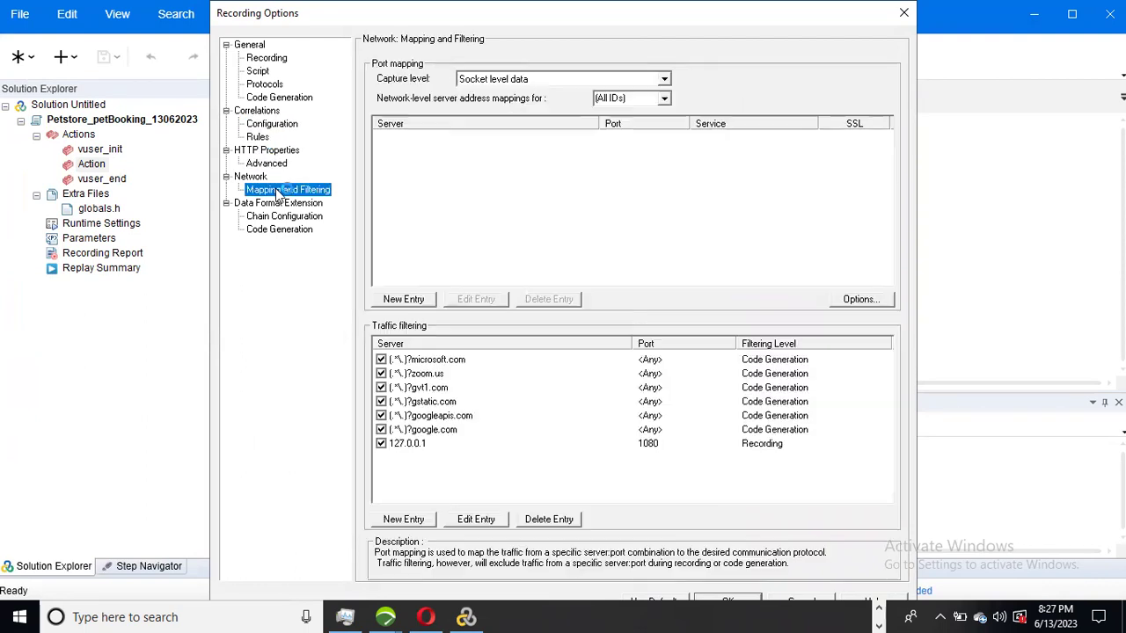
Compare the HTML-based and URL-based script levels in the General Recording options, and leave HTML-based script selected
left_click(274, 60)
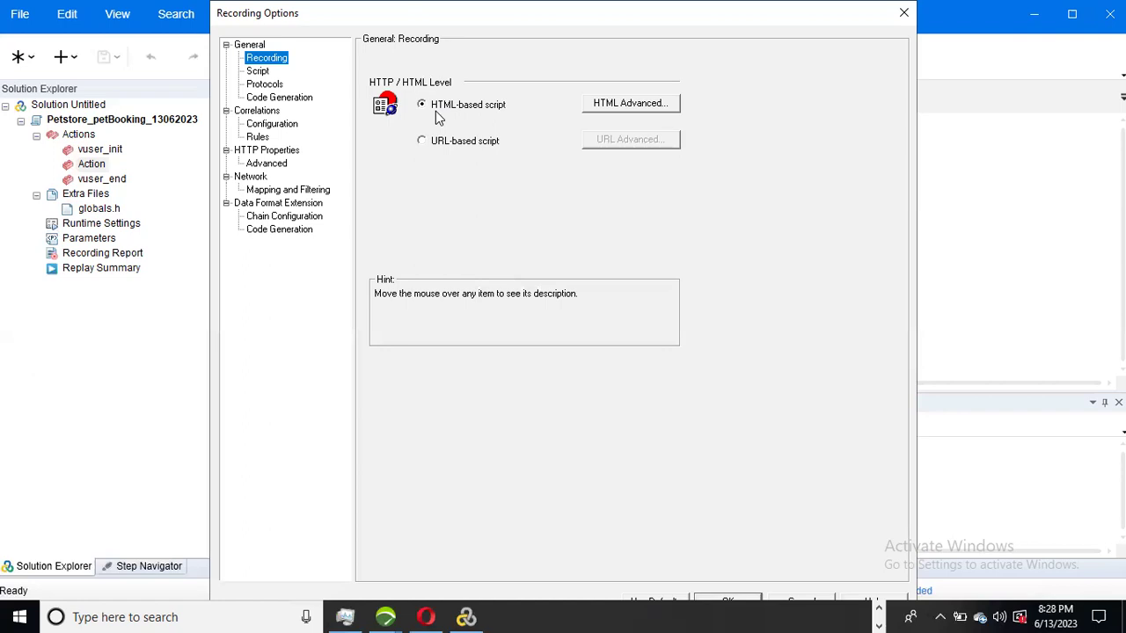
mouse_move(482, 117)
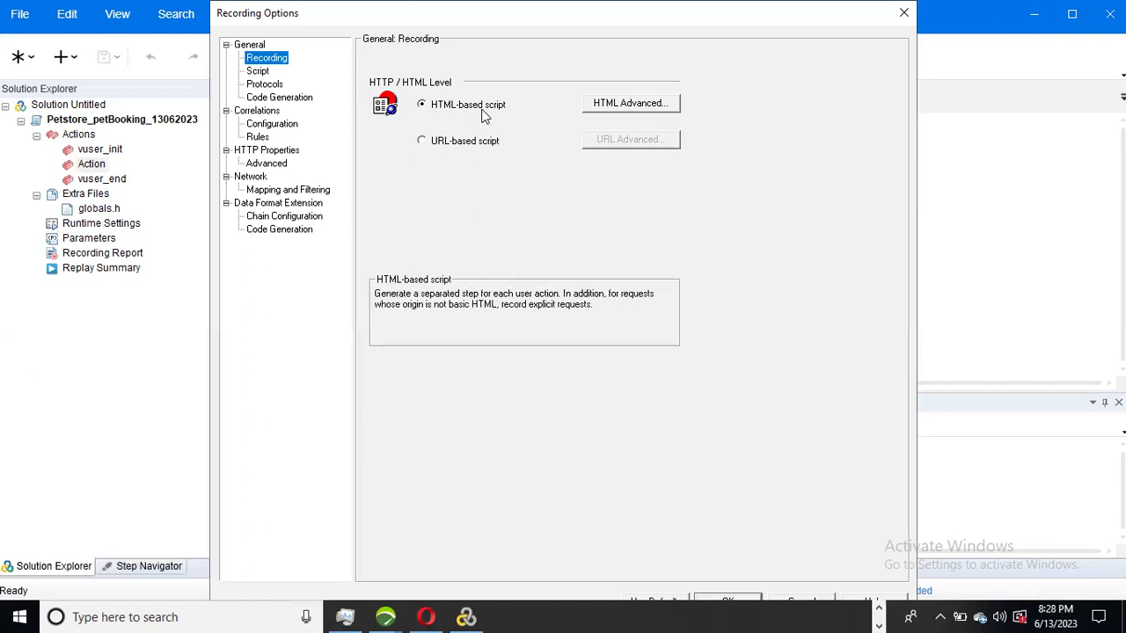
left_click(451, 147)
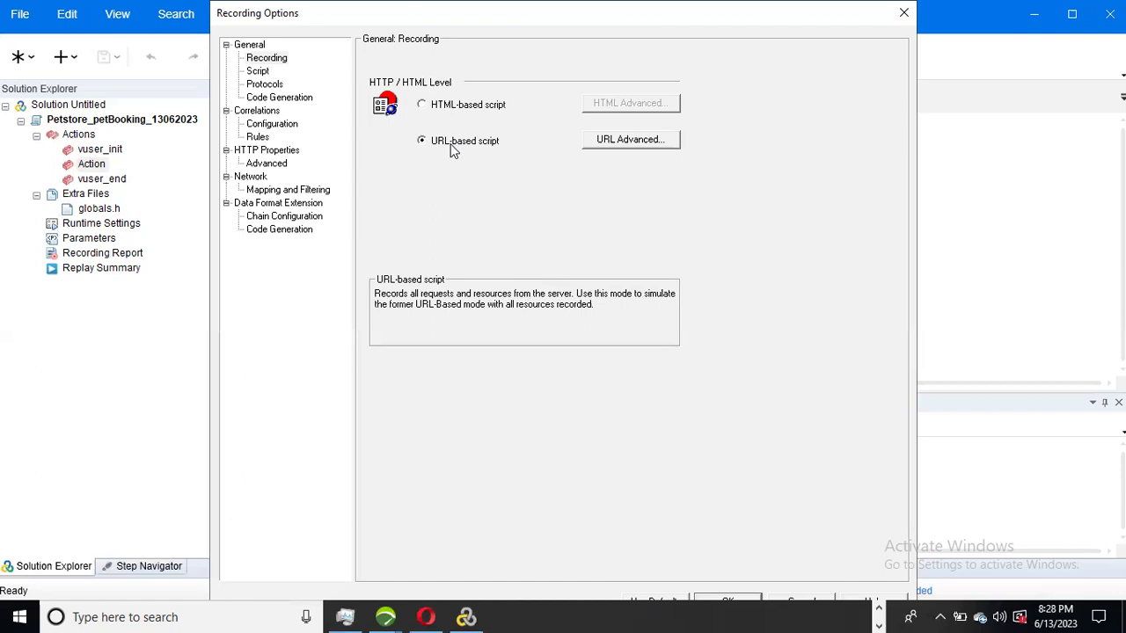
mouse_move(445, 110)
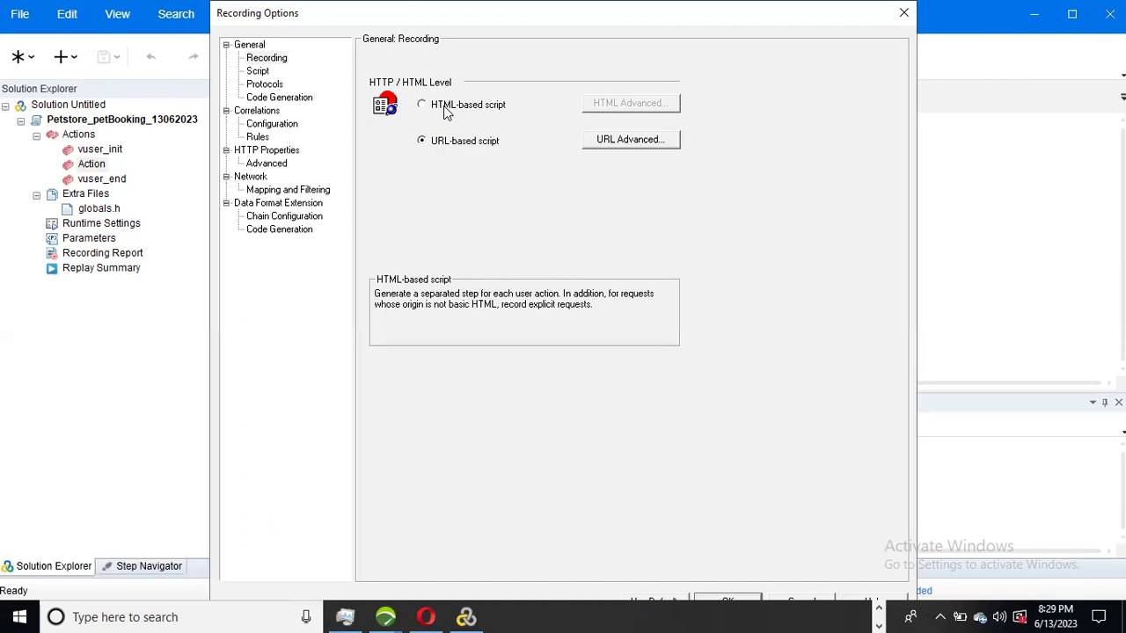
mouse_move(449, 143)
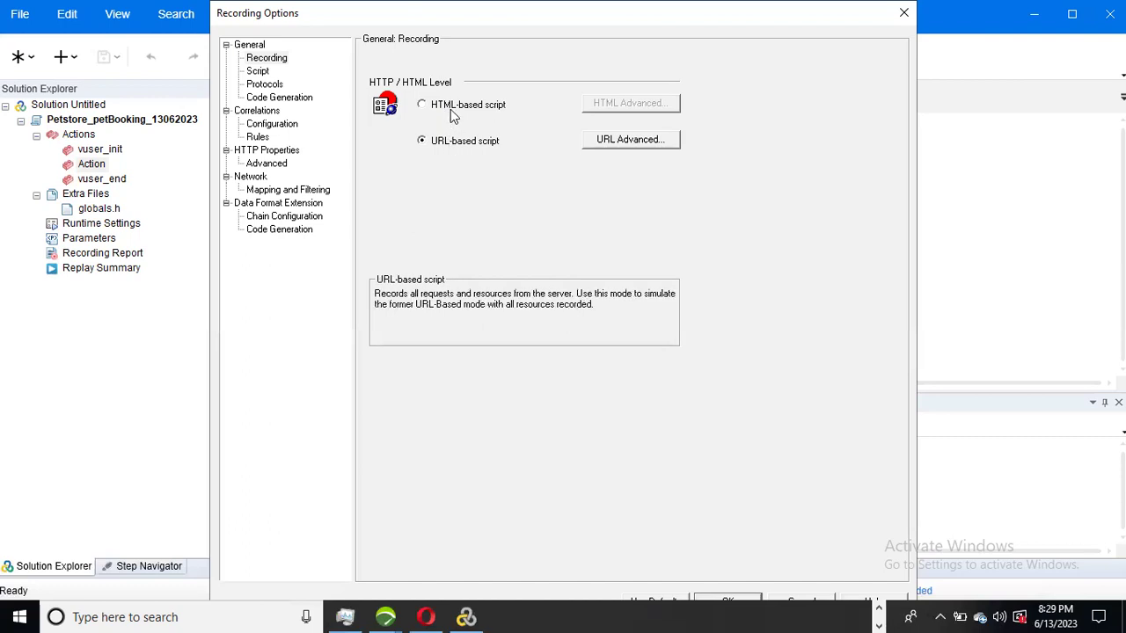
mouse_move(450, 109)
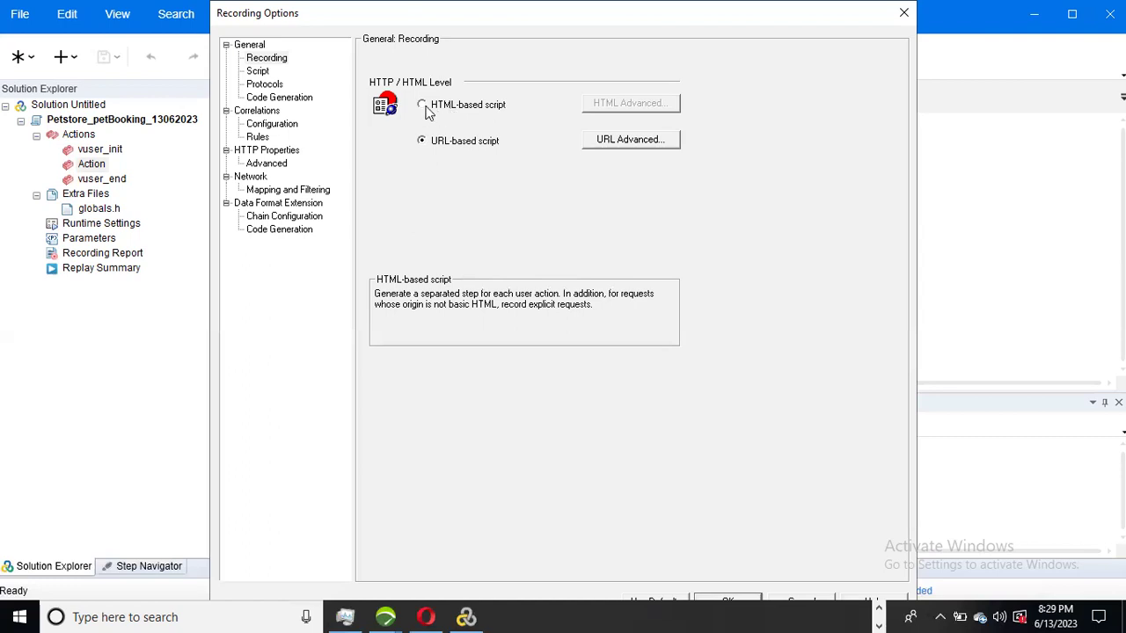
left_click(422, 105)
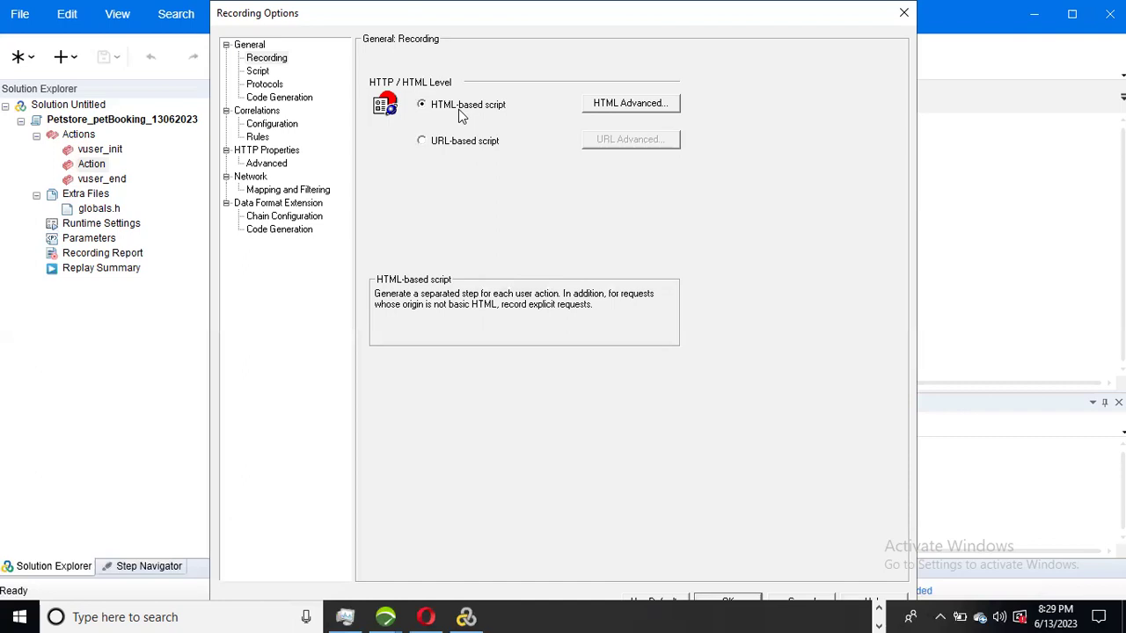
In the Advanced HTML settings, choose a script containing explicit URLs only and record non-HTML elements within the current script step
left_click(628, 107)
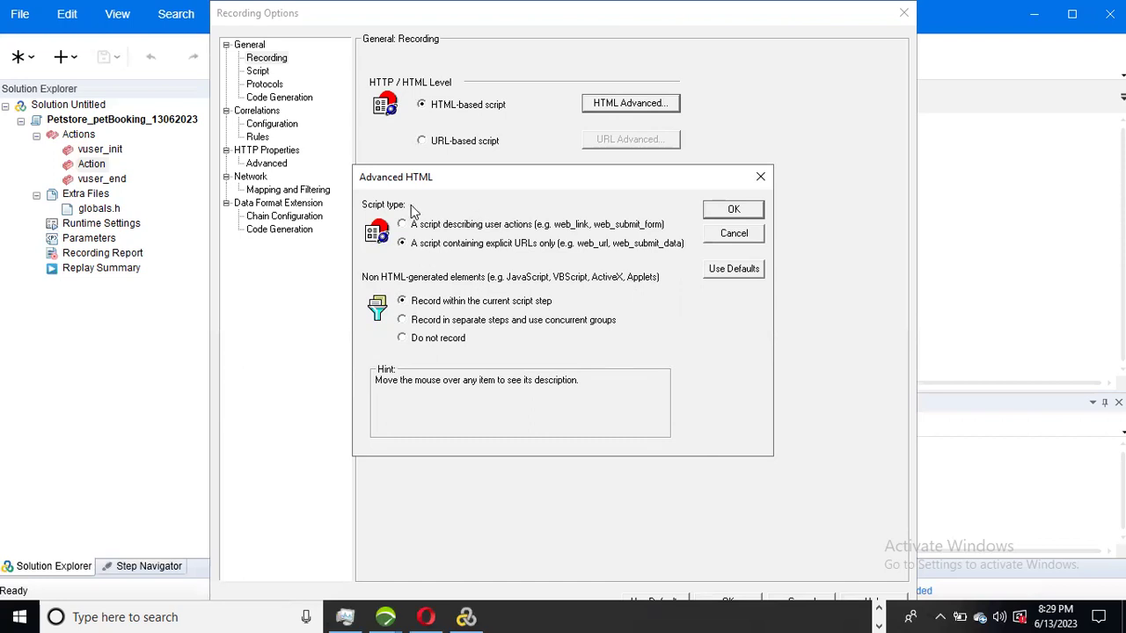
mouse_move(509, 254)
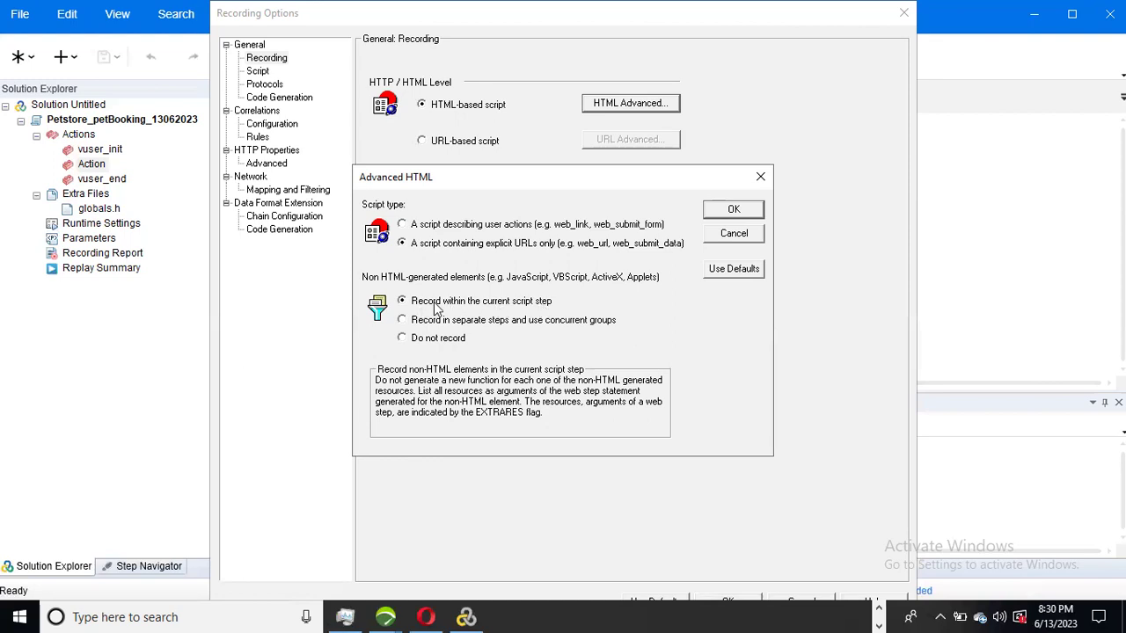
left_click(435, 242)
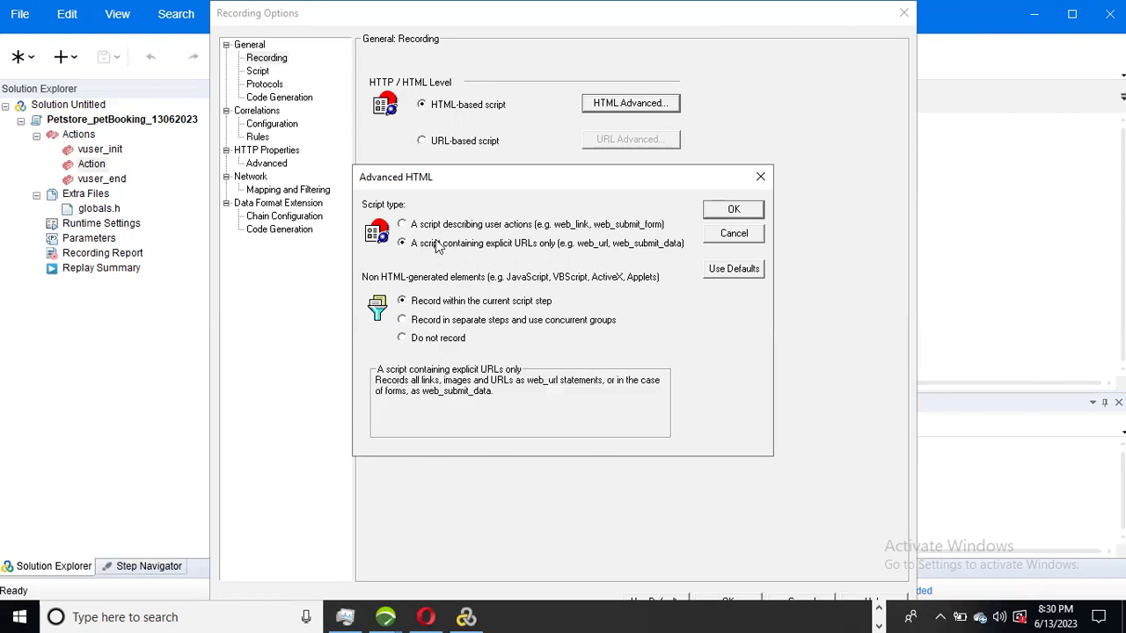
left_click(439, 301)
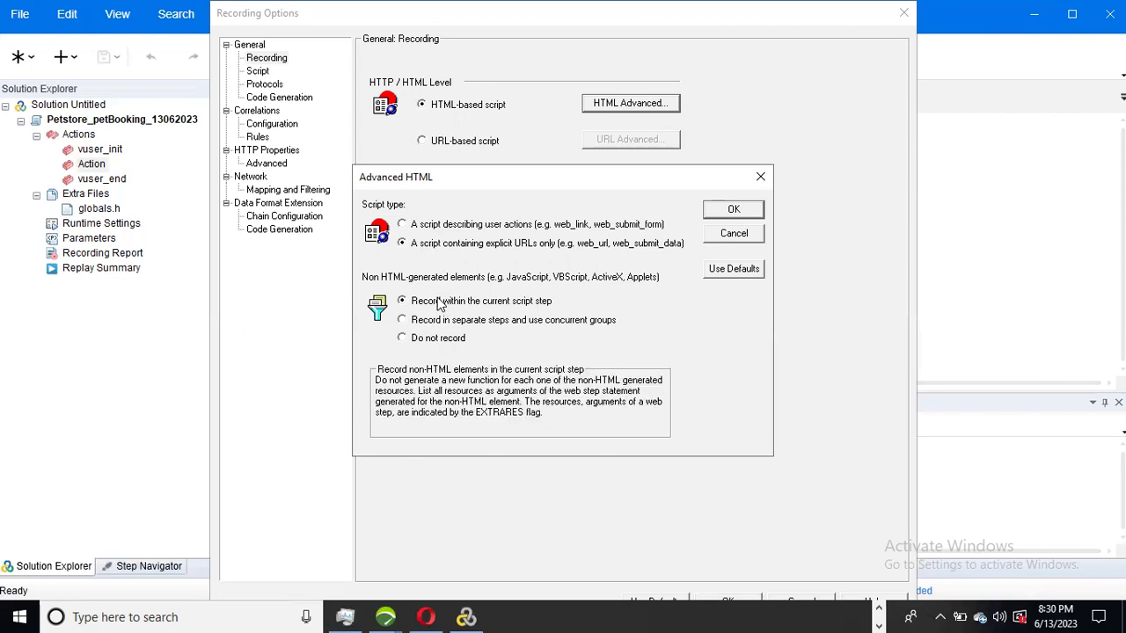
left_click(733, 208)
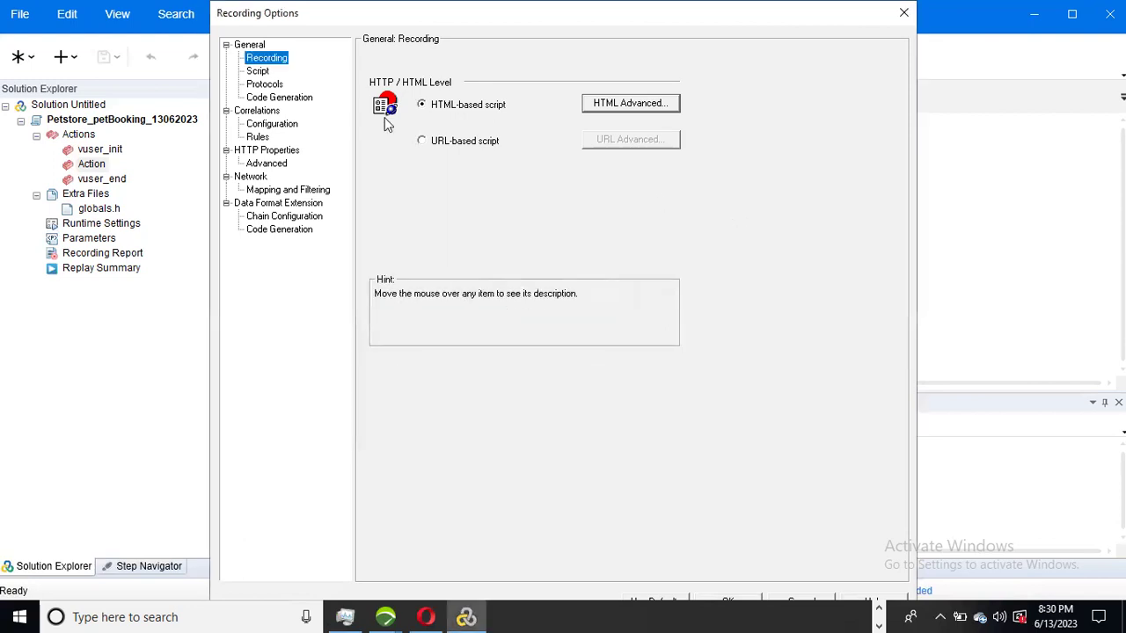
Enable the warning for errors in the application being recorded, and review the Protocols, Code Generation and Correlations Configuration pages
left_click(258, 72)
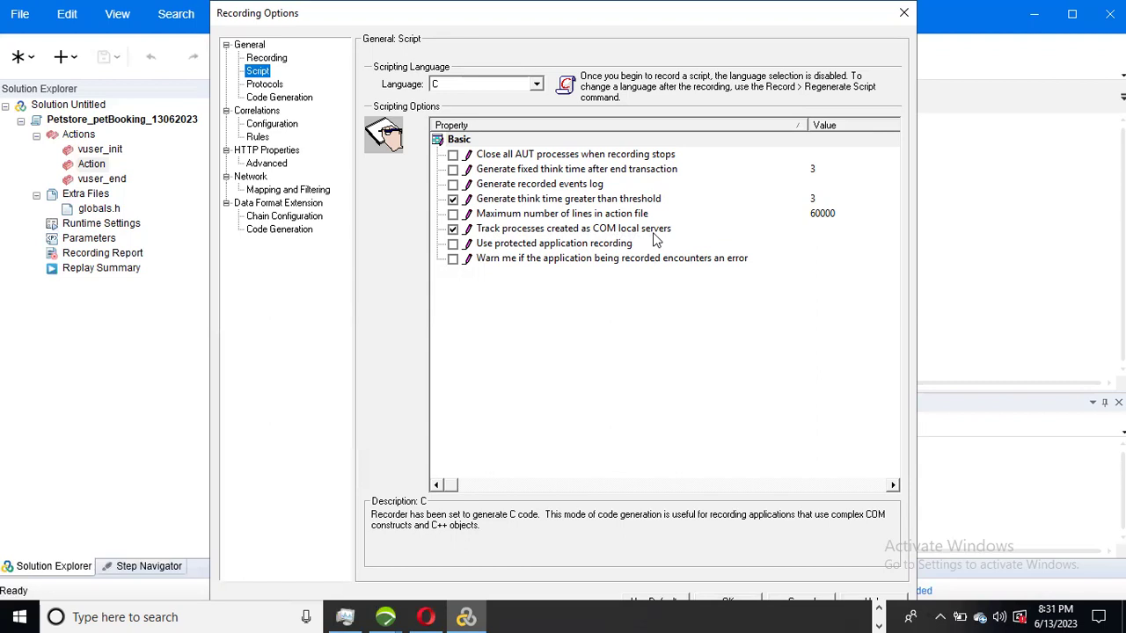
left_click(453, 261)
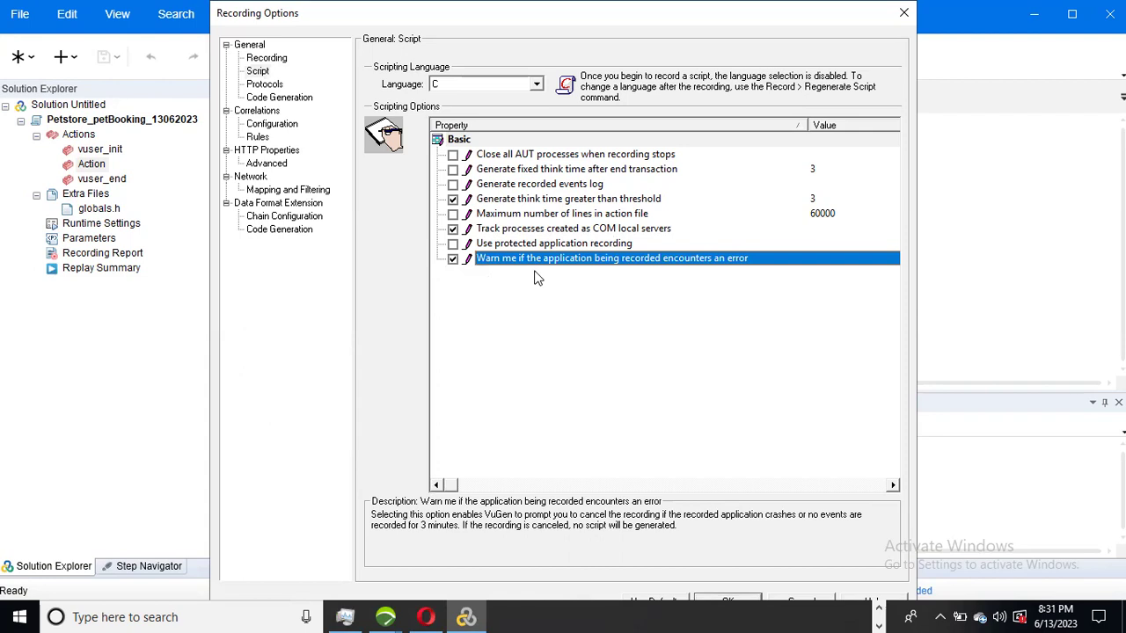
left_click(266, 86)
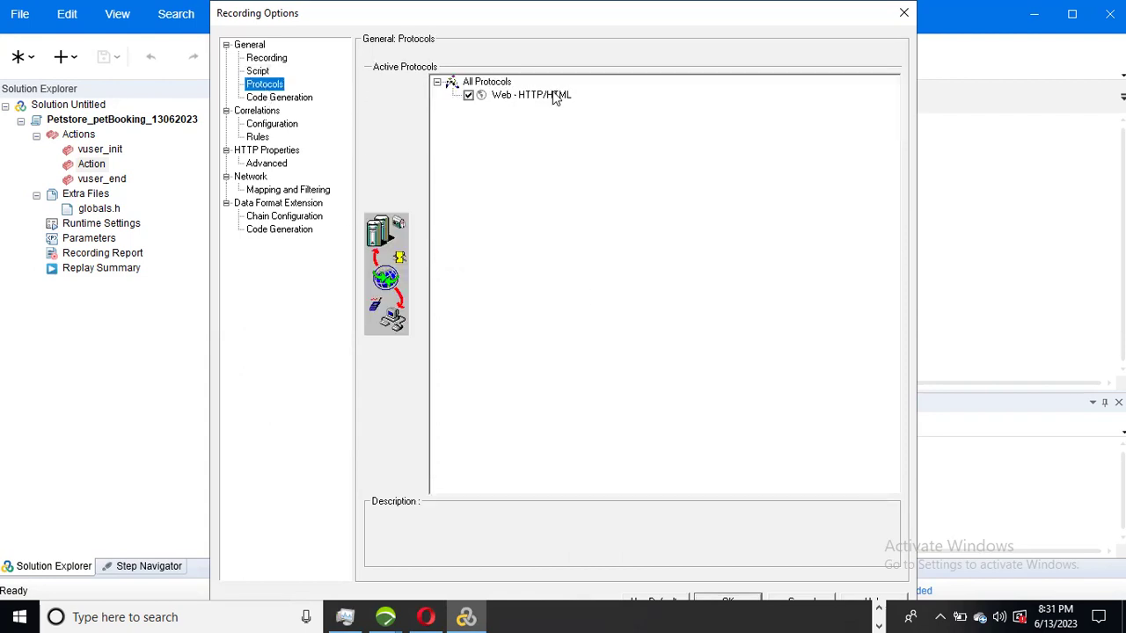
left_click(277, 98)
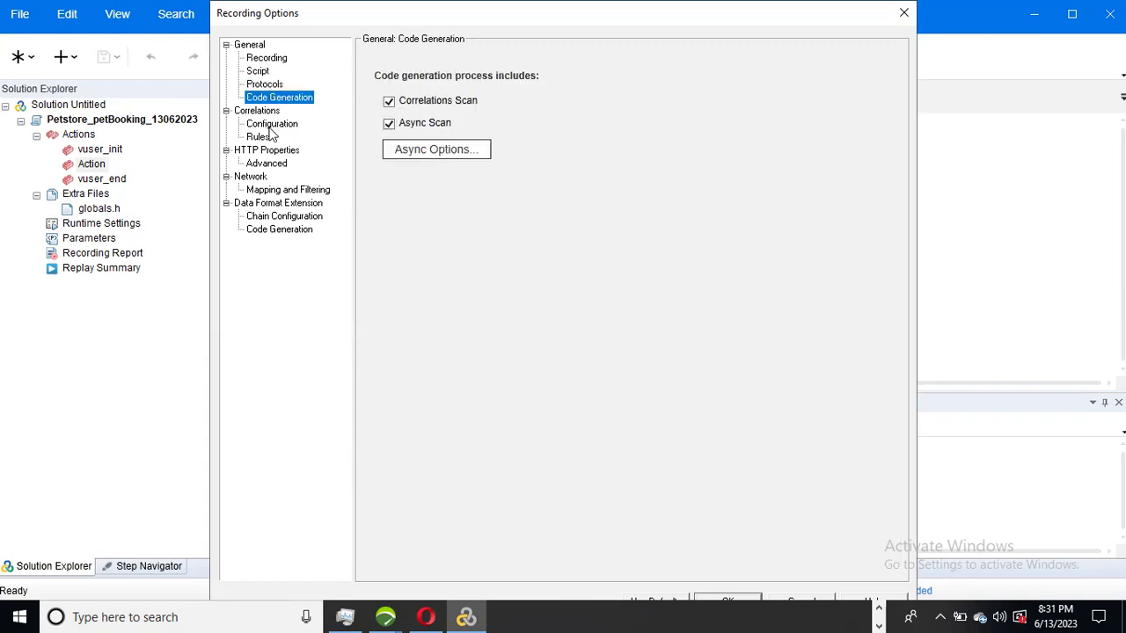
left_click(272, 128)
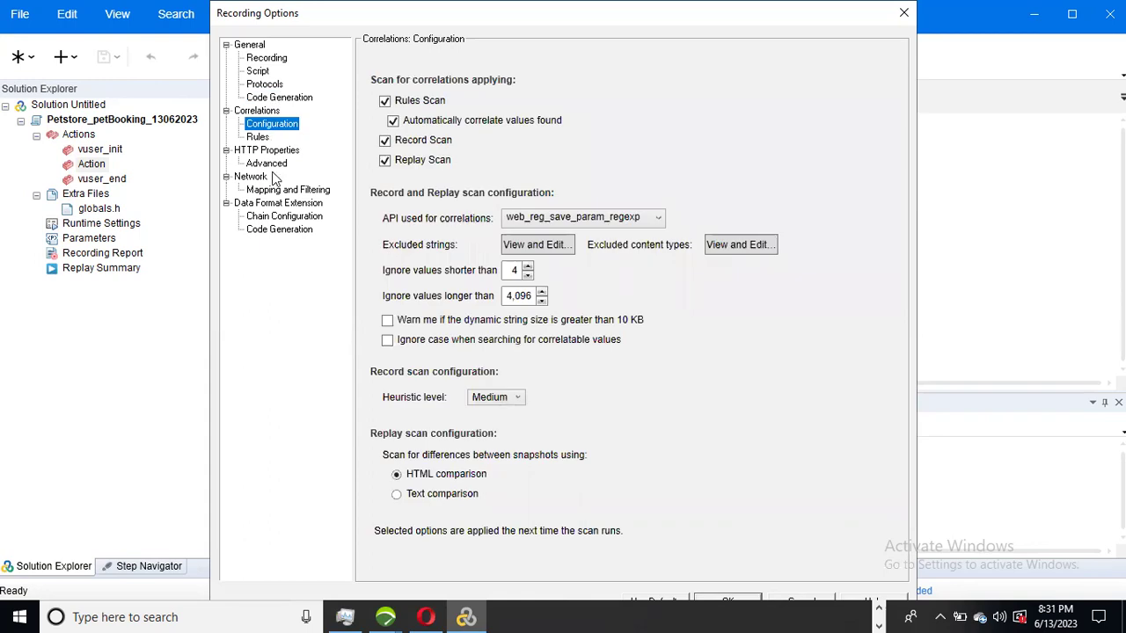
In the advanced HTTP properties, set the recording scheme for headers to Do not record headers
left_click(274, 166)
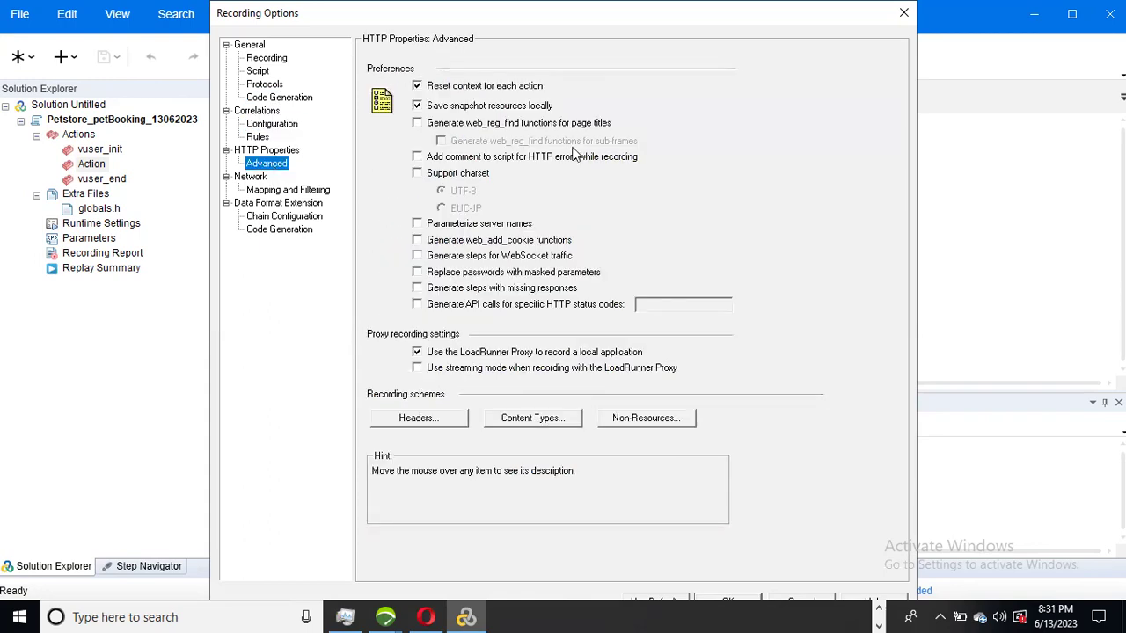
left_click(443, 423)
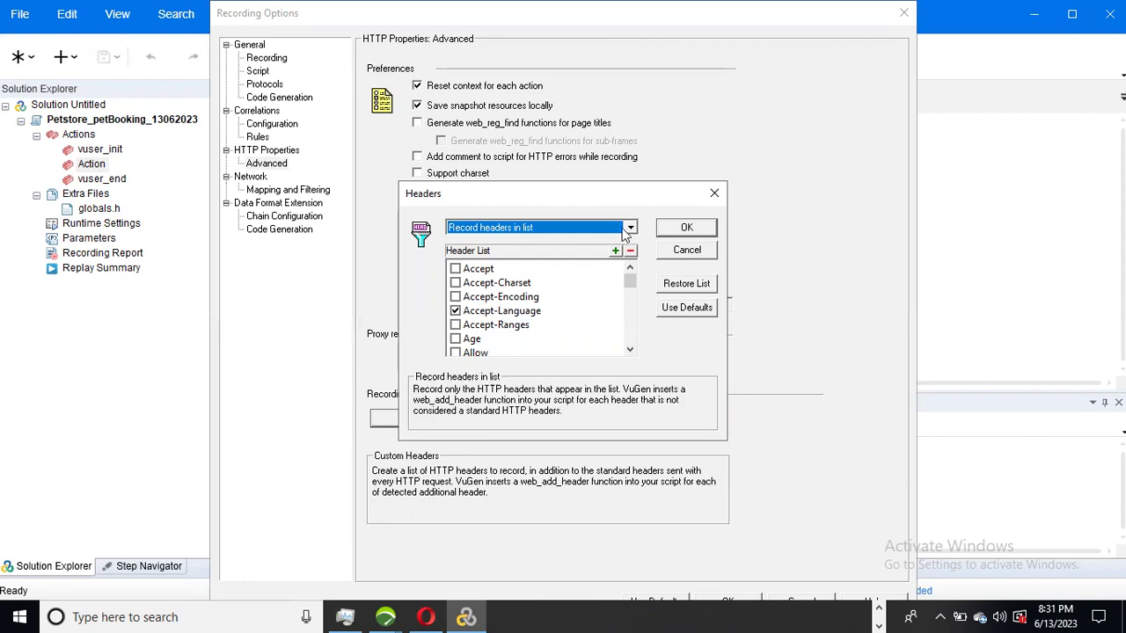
left_click_drag(629, 281, 616, 251)
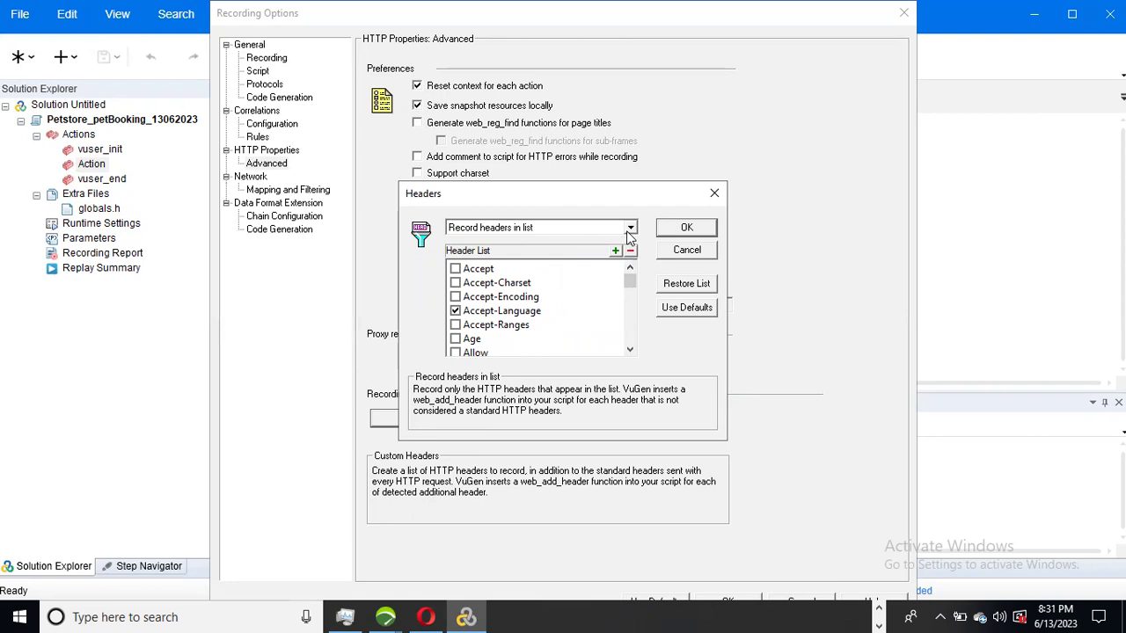
left_click(630, 228)
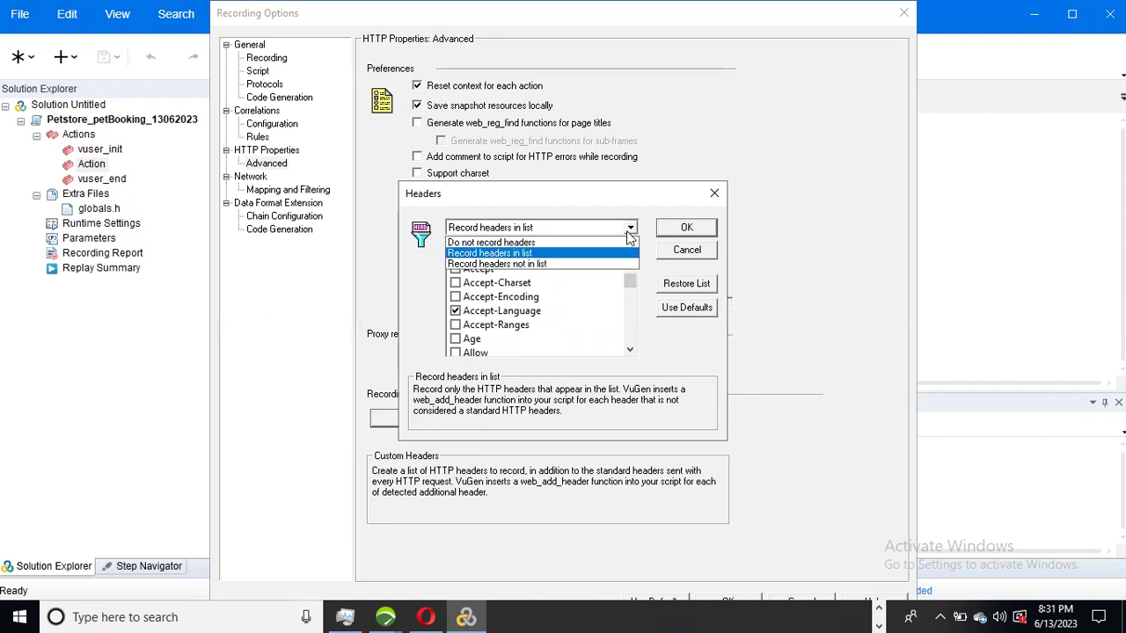
left_click(560, 245)
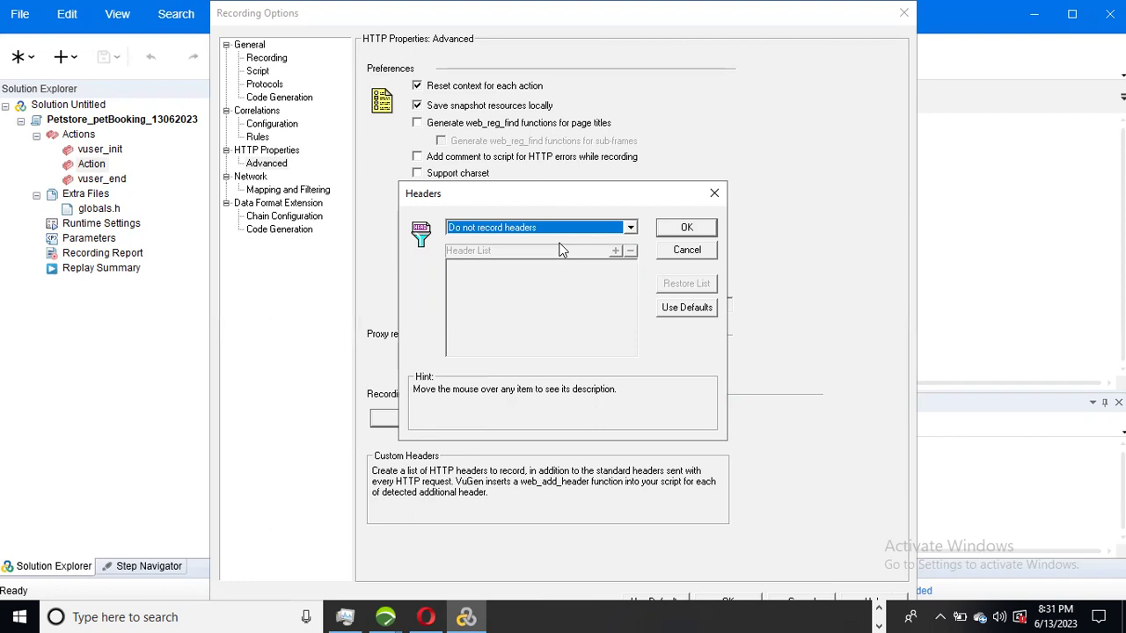
left_click(685, 227)
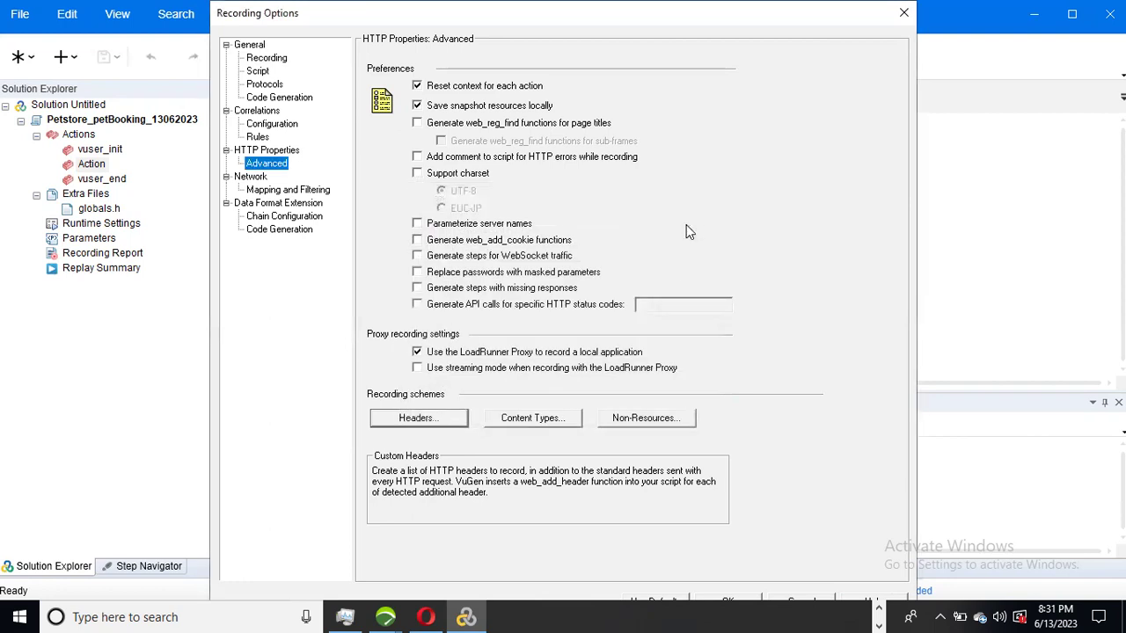
Review the content type filters and the non-resource content types in the advanced HTTP recording schemes
left_click(552, 422)
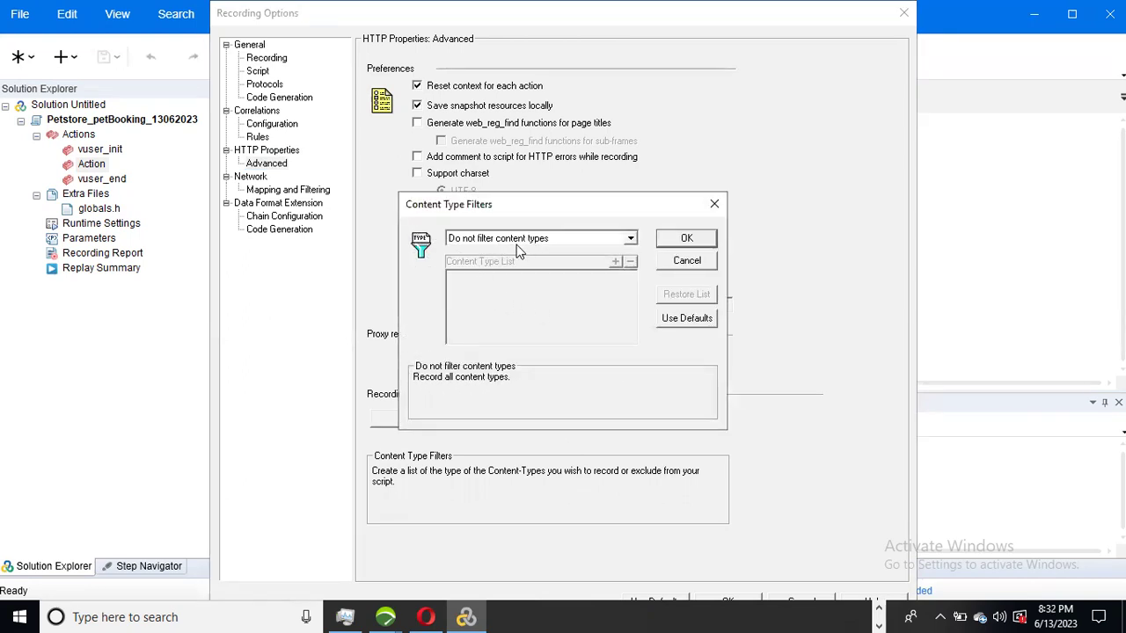
left_click(687, 238)
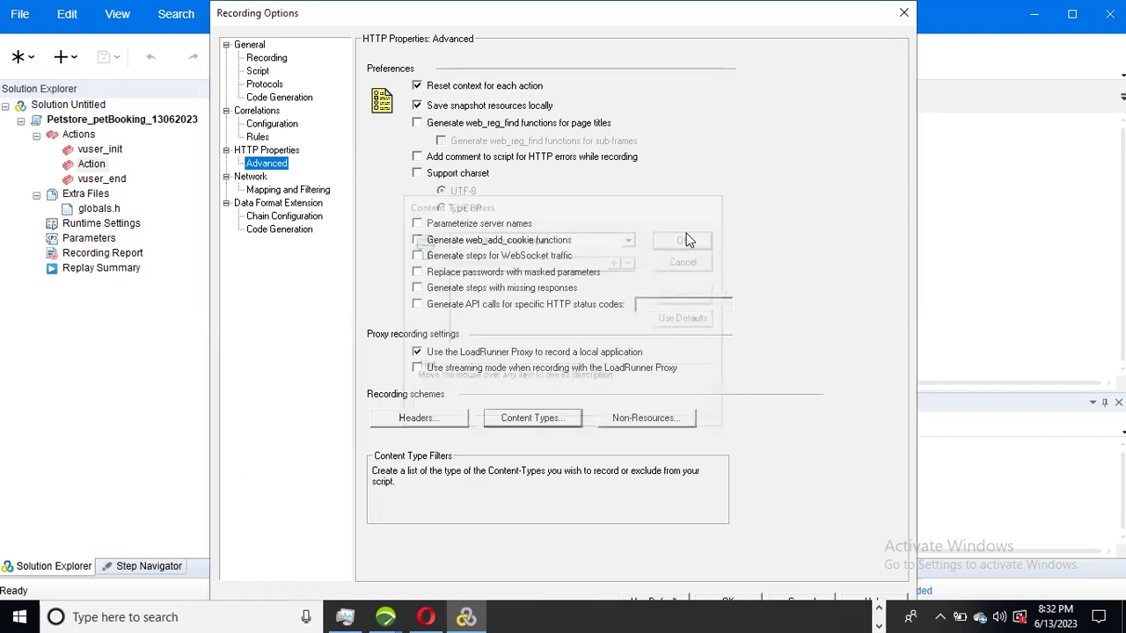
left_click(649, 419)
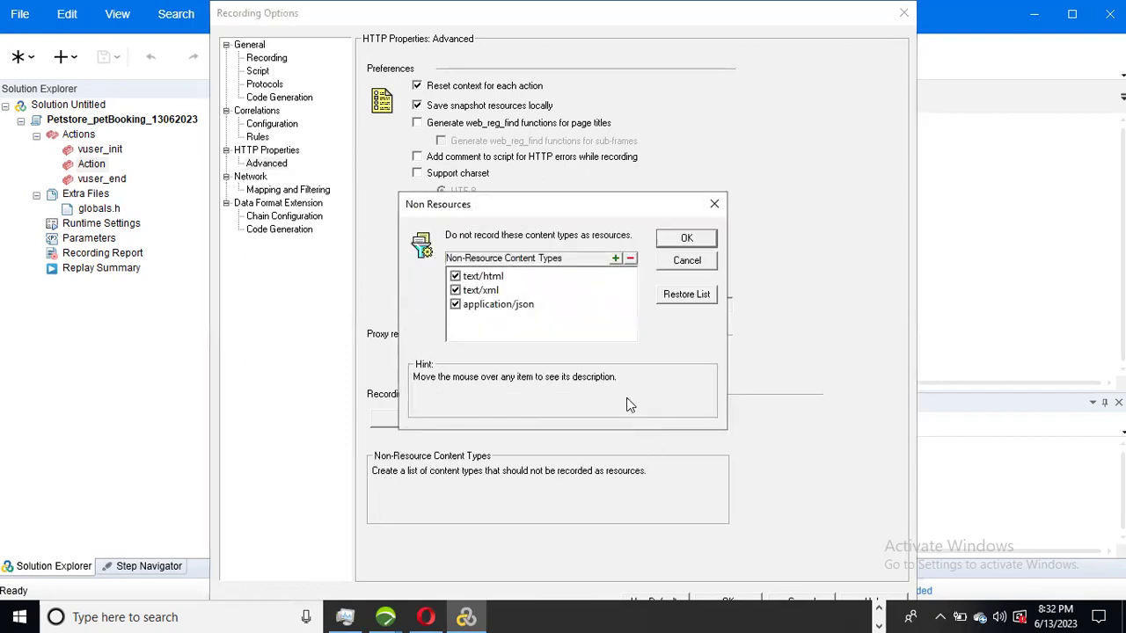
left_click(714, 205)
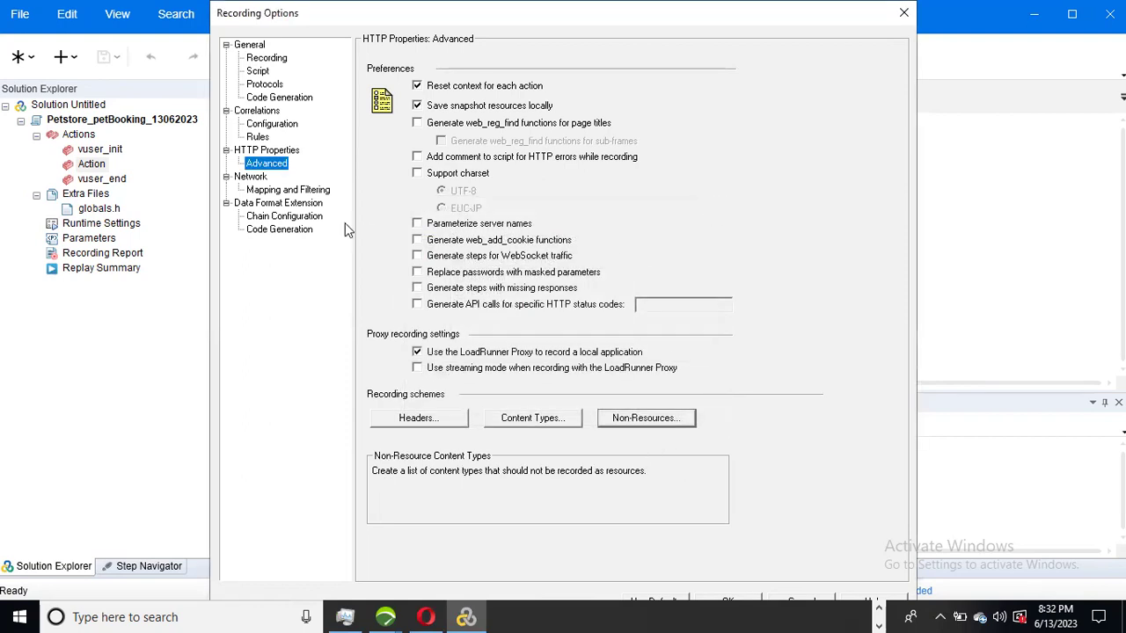
Try the WinINet and combined capture levels in the network port mapping, and set the capture level back to Socket level data
left_click(290, 190)
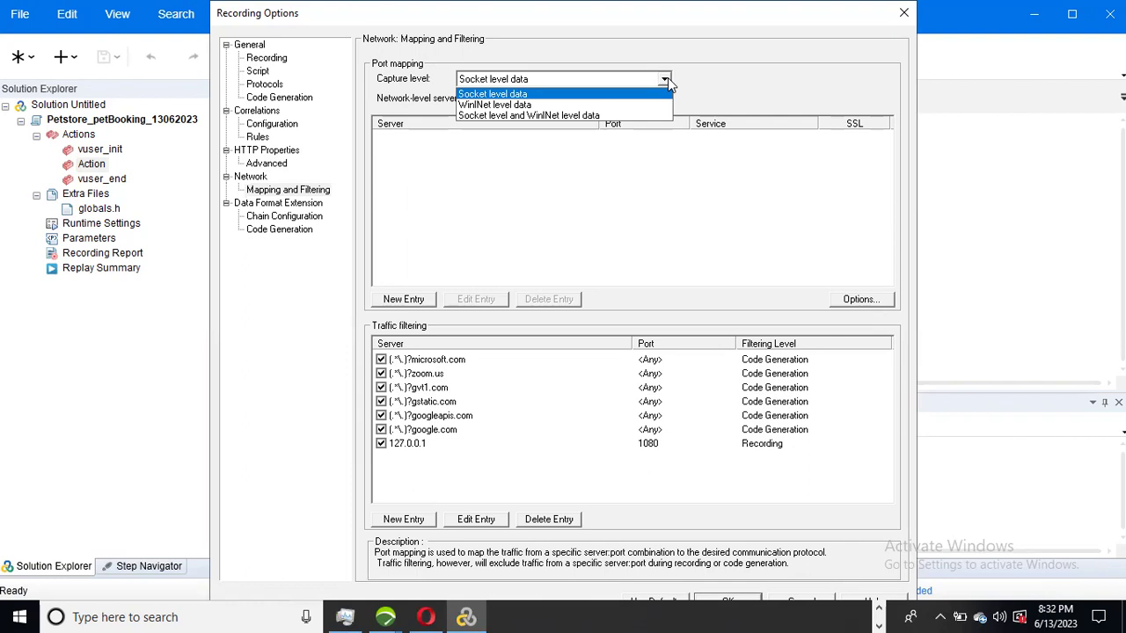
left_click(668, 77)
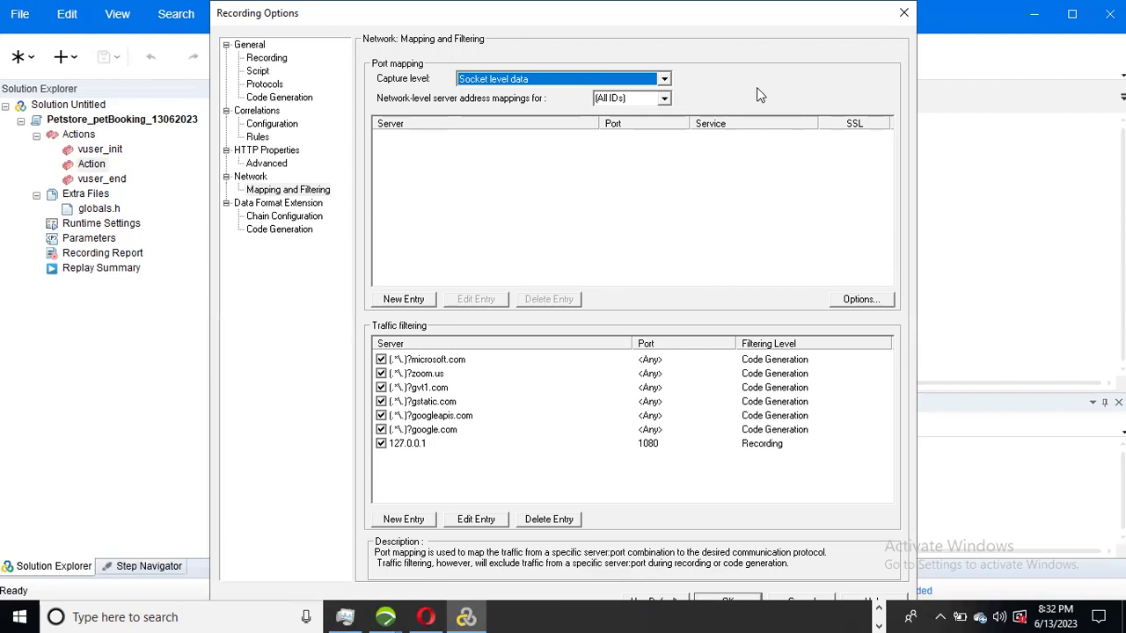
left_click(665, 80)
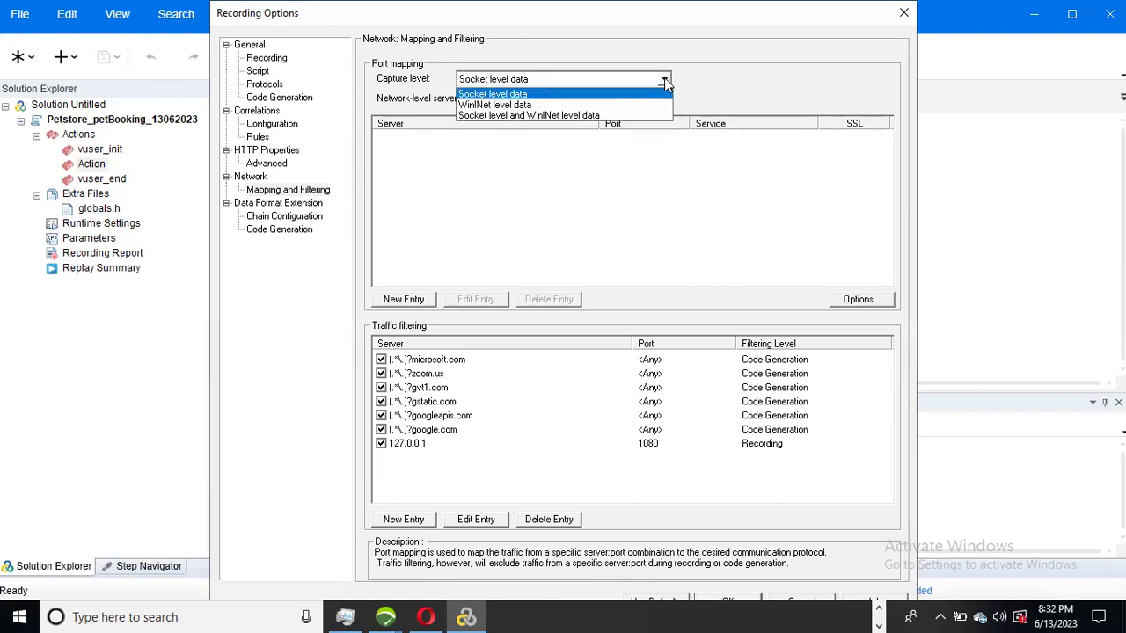
left_click(490, 107)
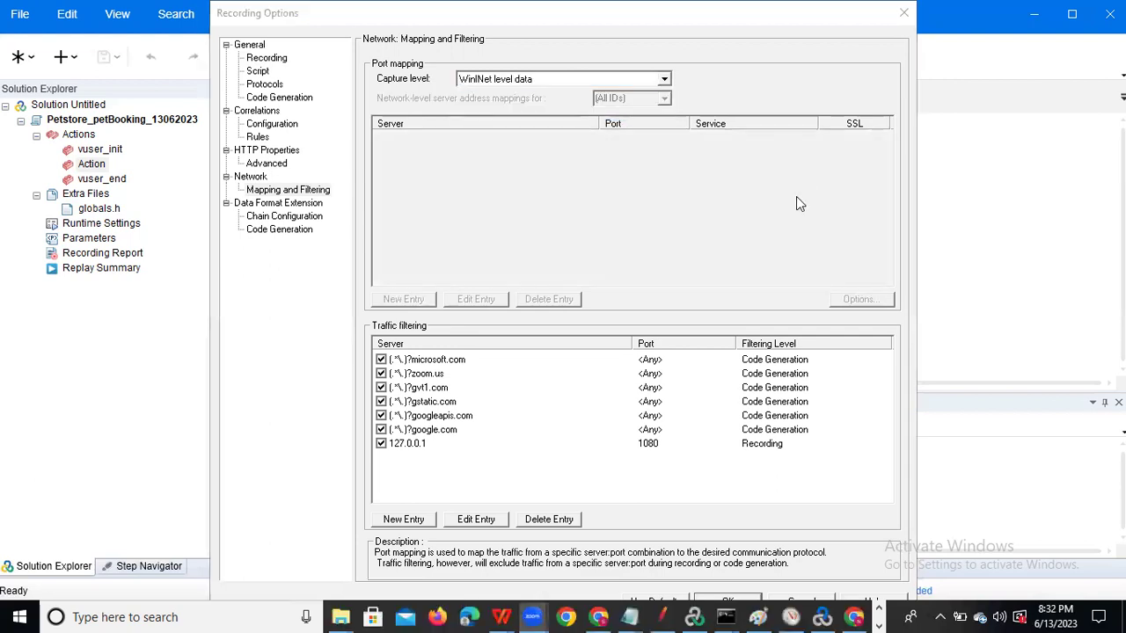
left_click(666, 80)
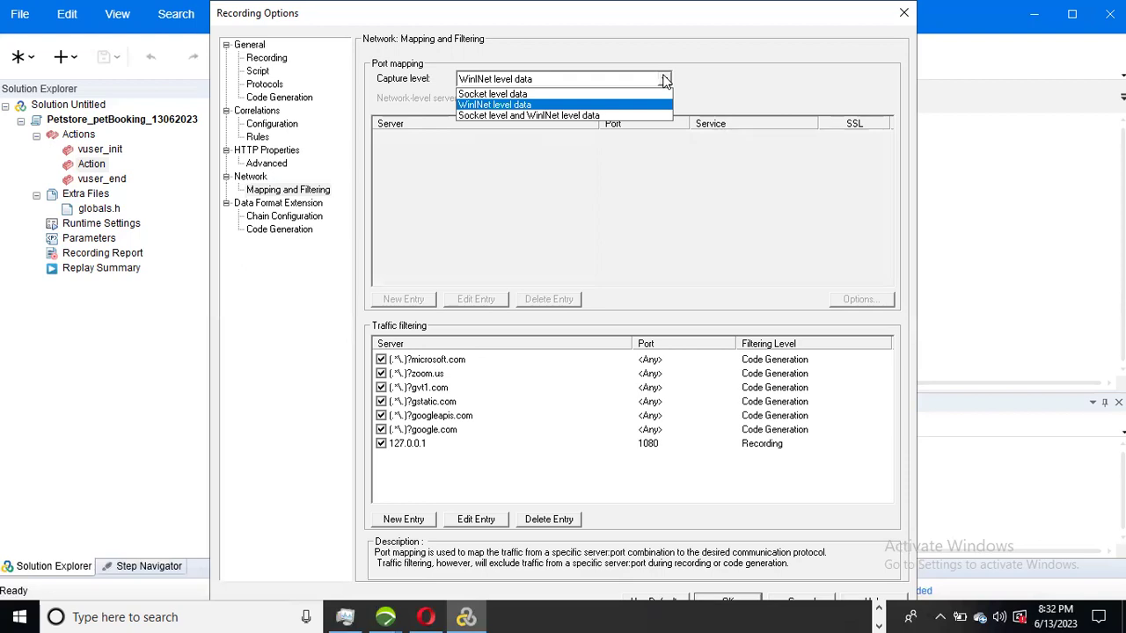
left_click(560, 115)
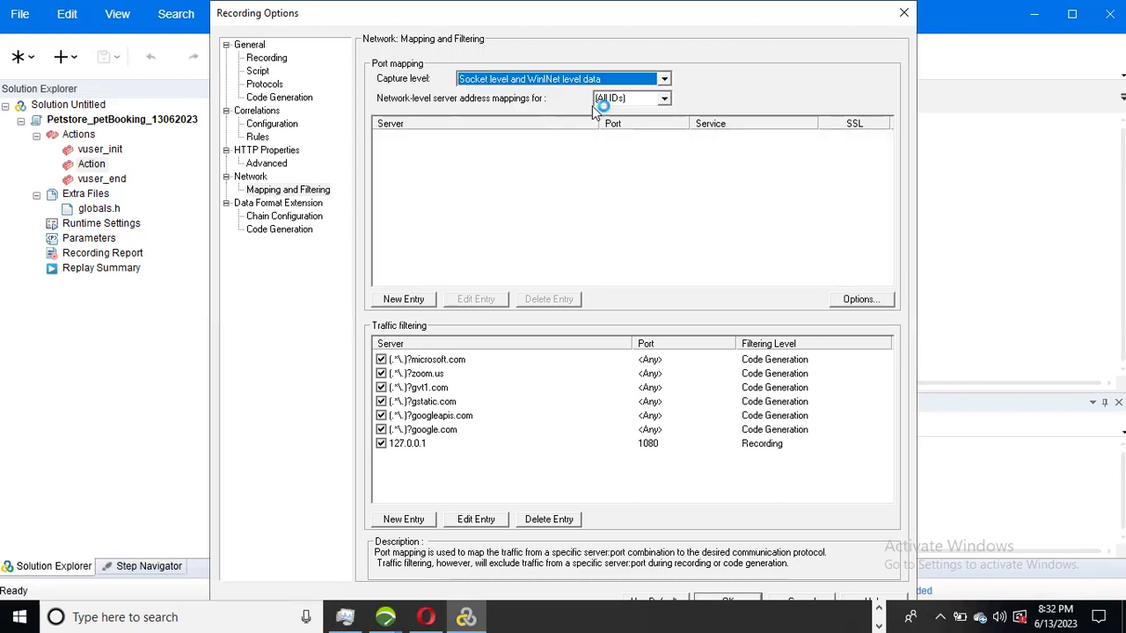
left_click(661, 81)
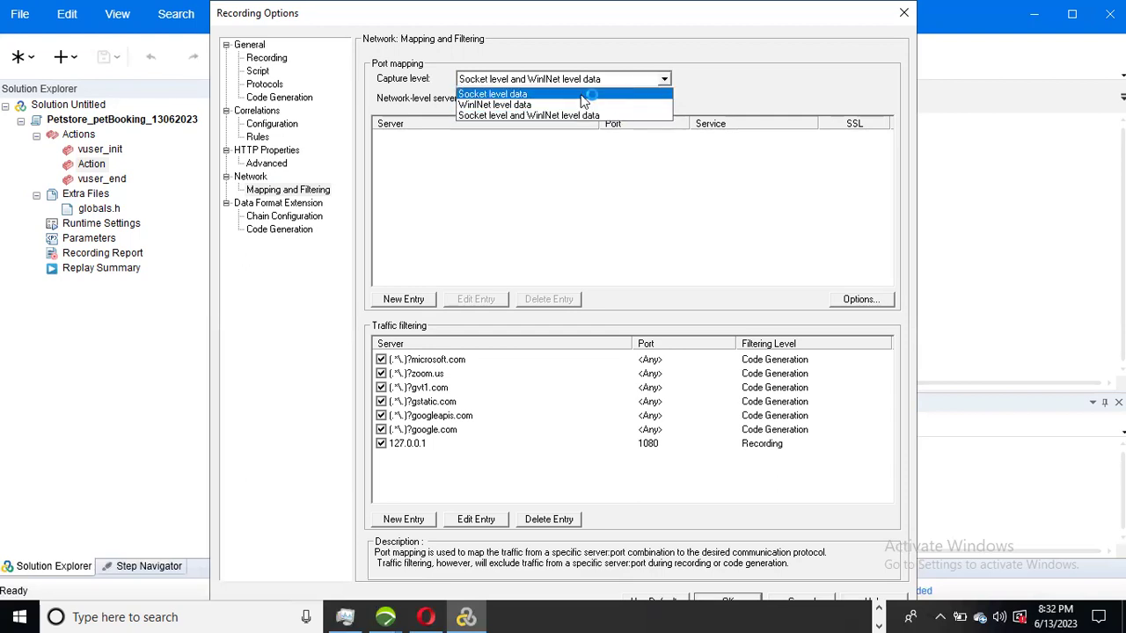
left_click(495, 94)
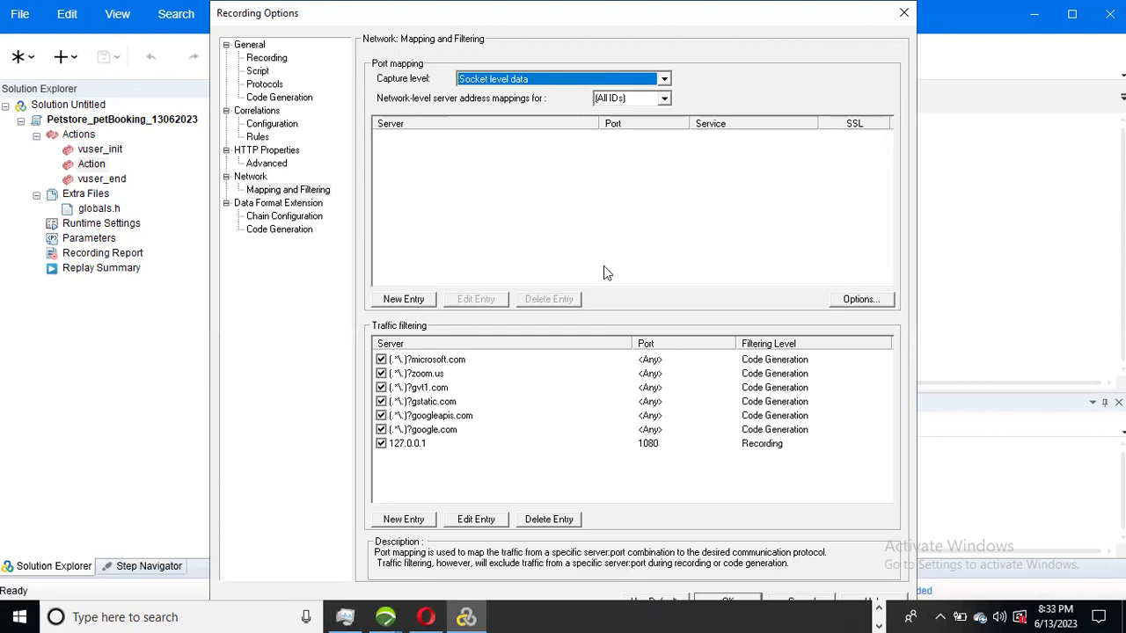
Examine the Advanced Port Mapping Settings, including the available SSL versions, and leave them without updating
left_click(850, 299)
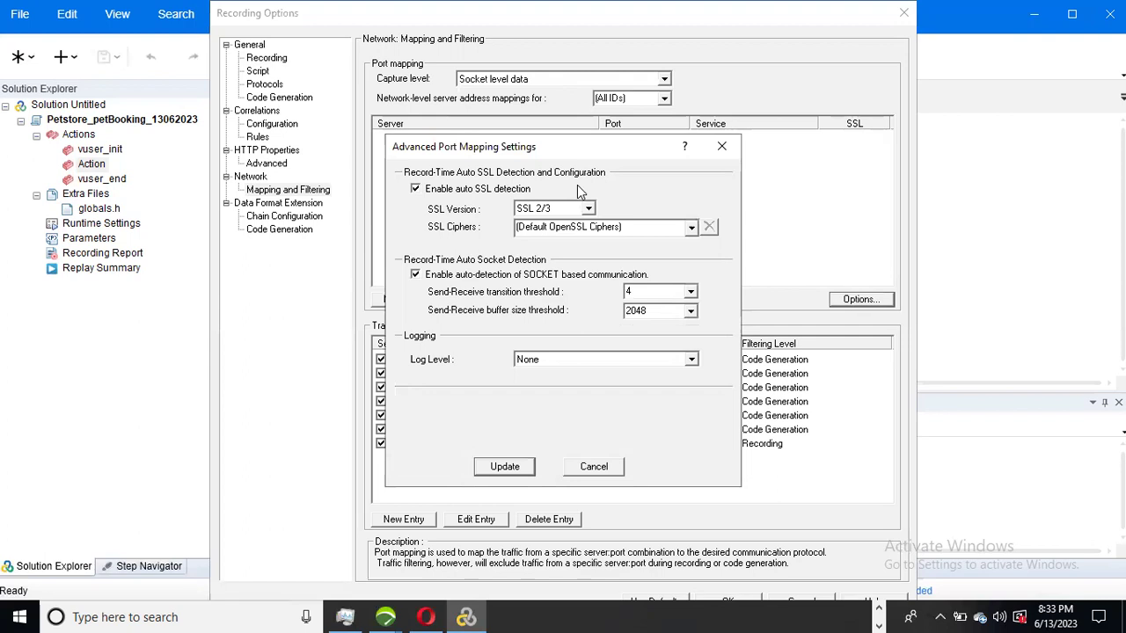
left_click(588, 208)
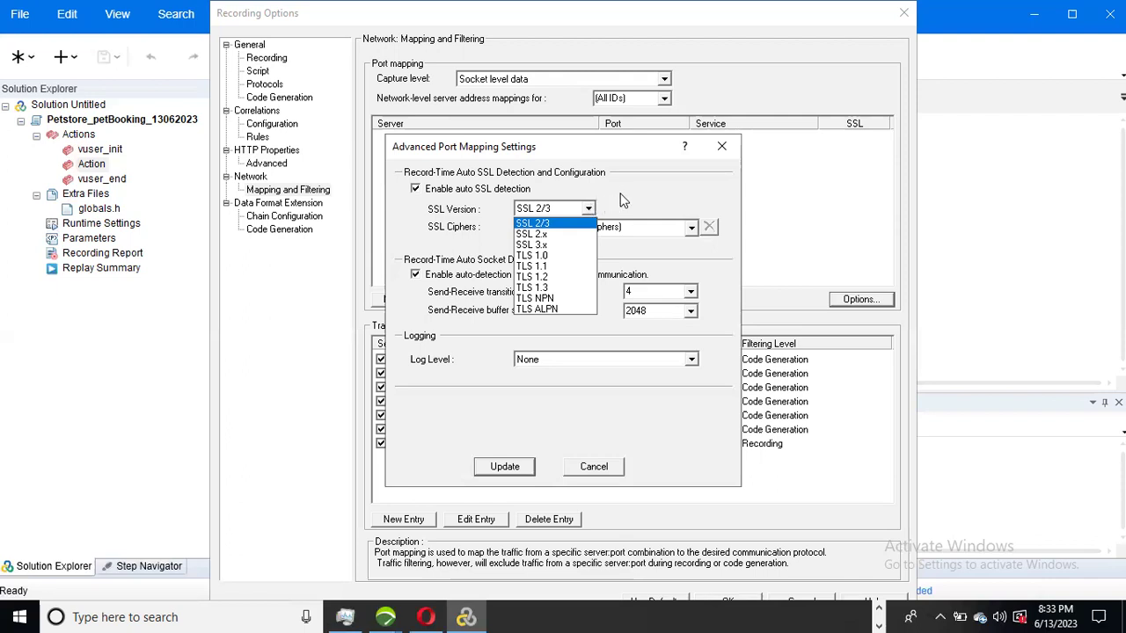
left_click(620, 200)
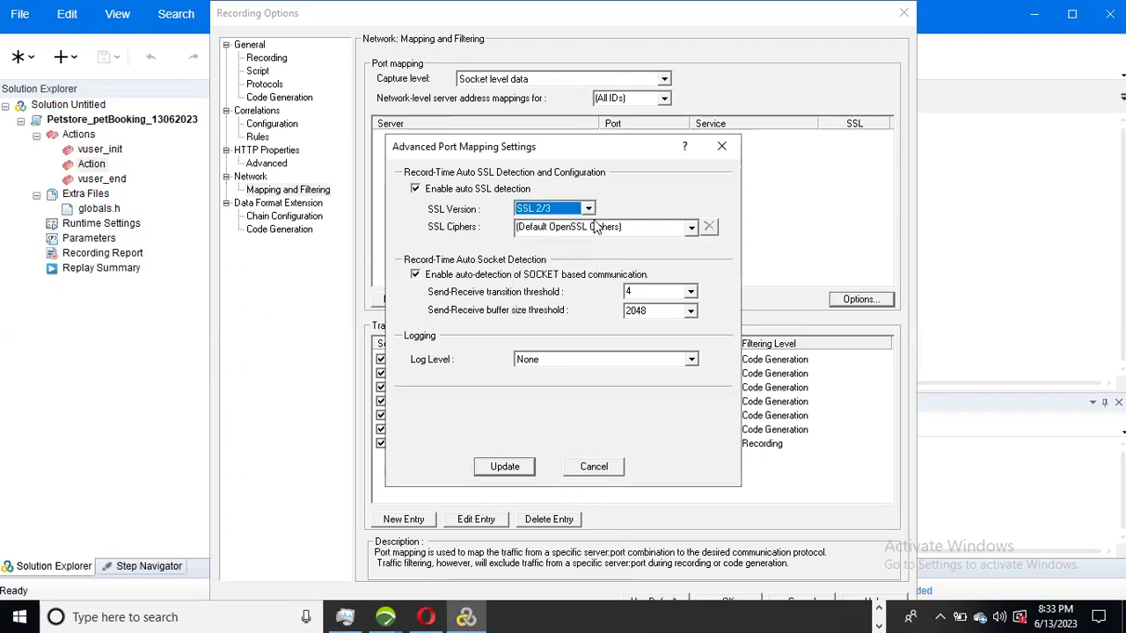
left_click(604, 466)
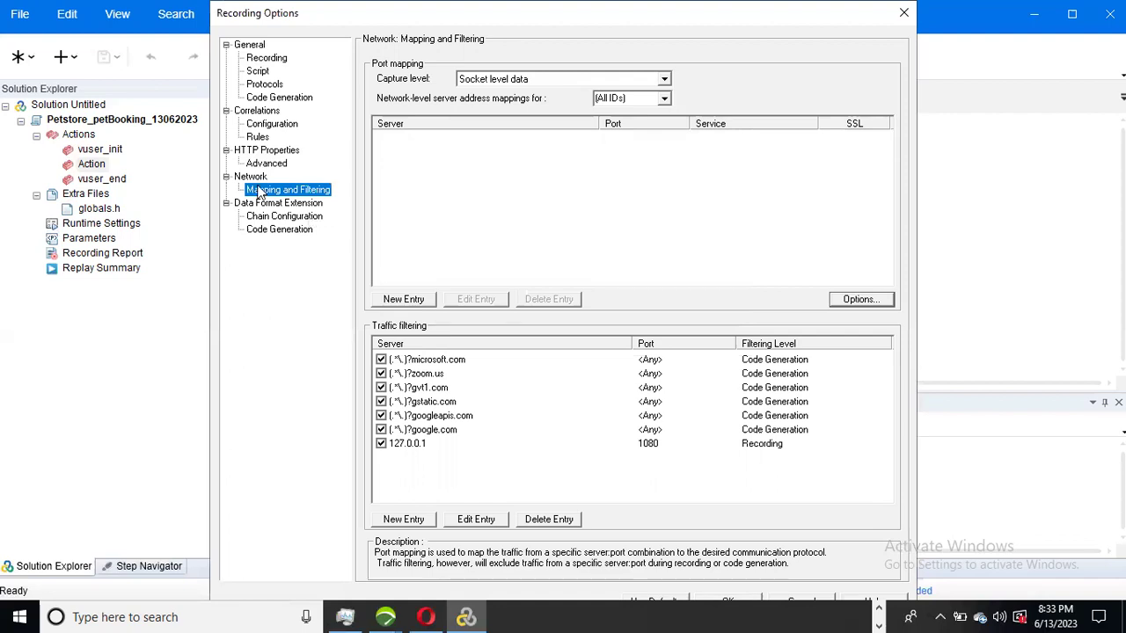
Recheck the advanced HTML recording, advanced HTTP and network mapping settings, and accept the recording options
left_click(267, 59)
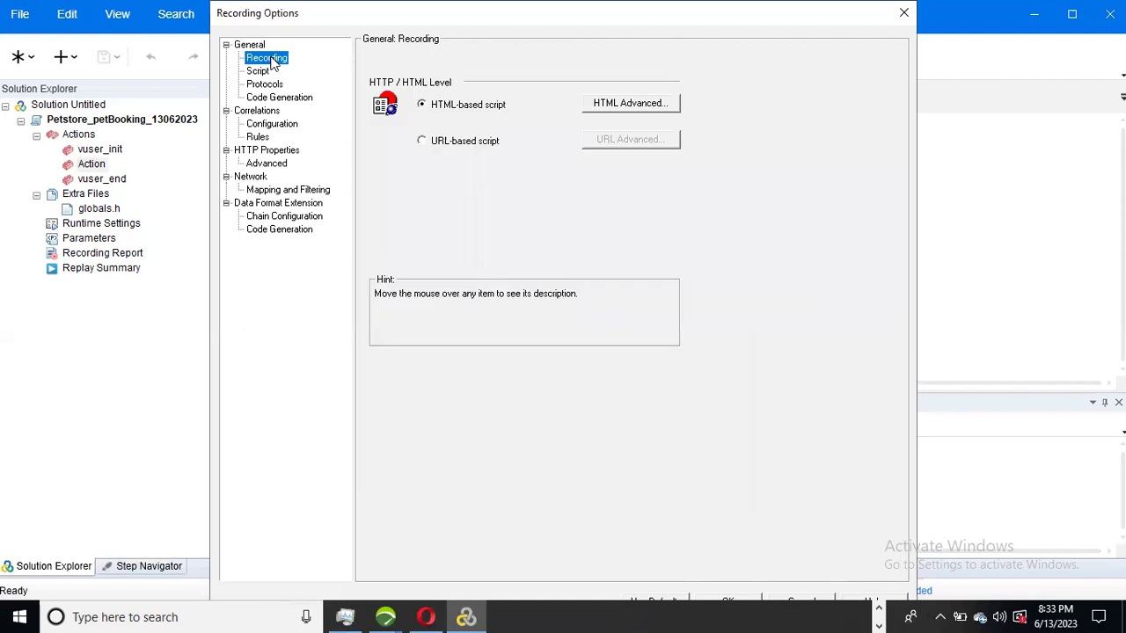
left_click(652, 104)
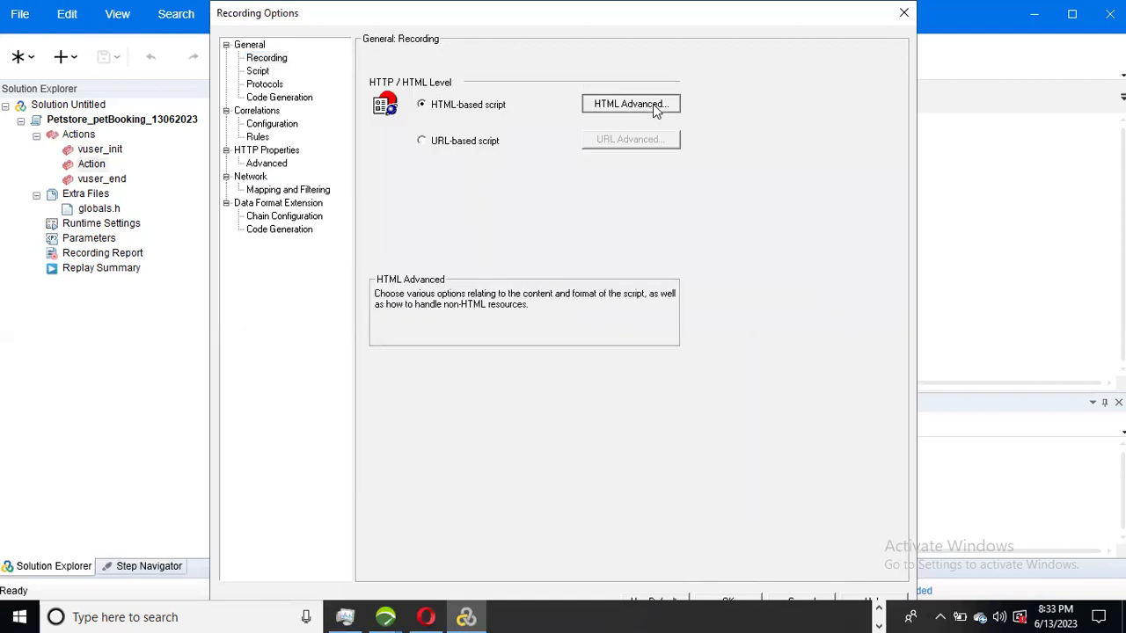
mouse_move(485, 246)
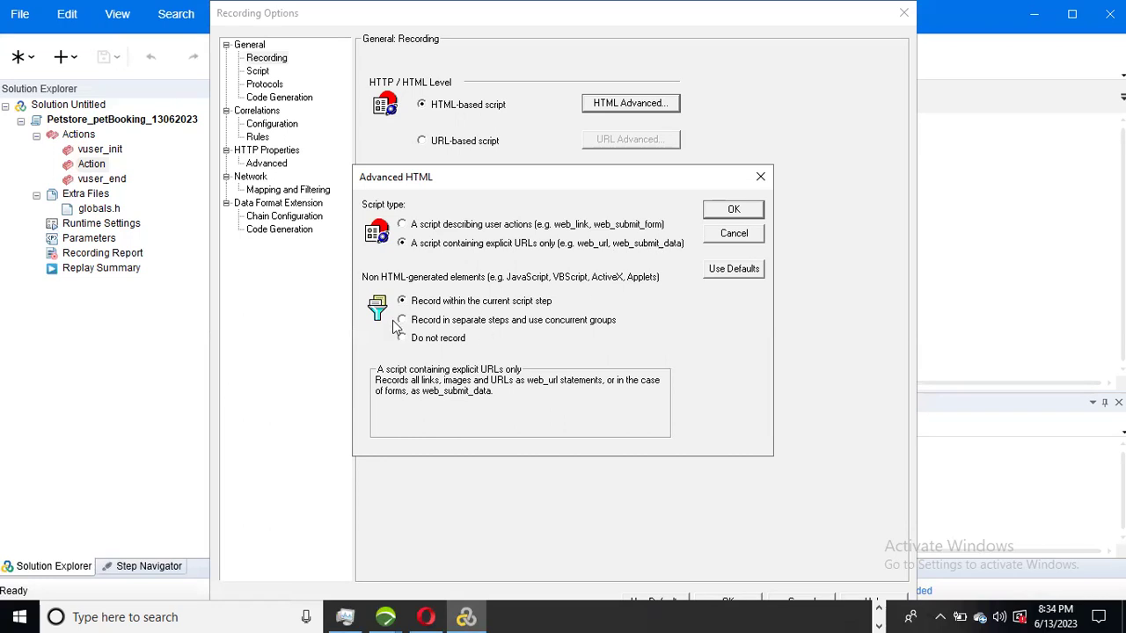
left_click(758, 179)
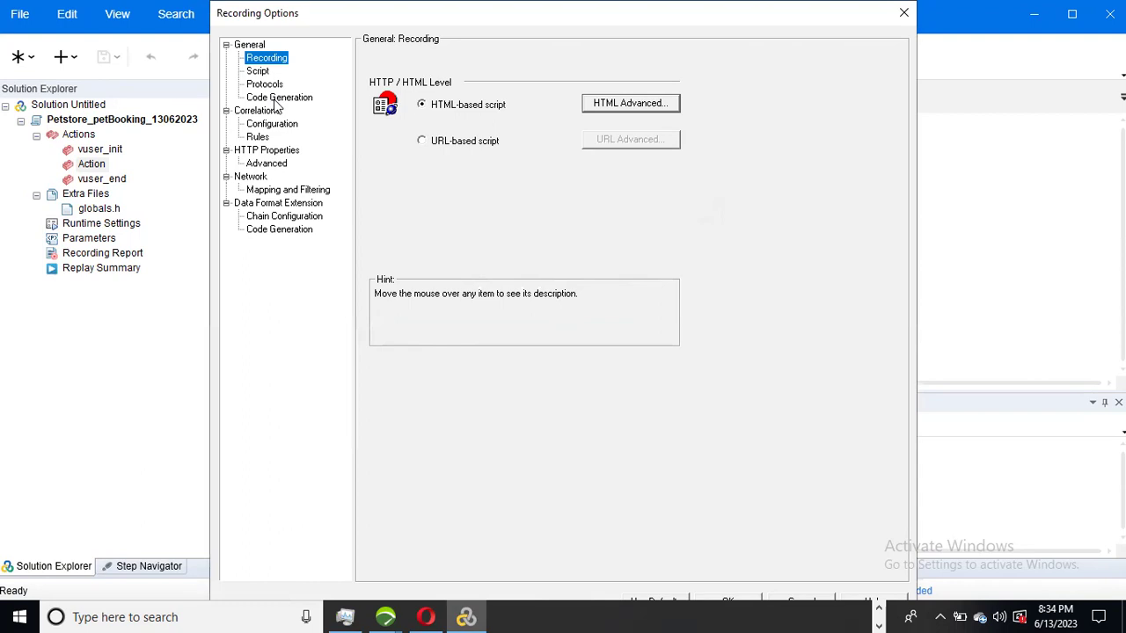
left_click(267, 164)
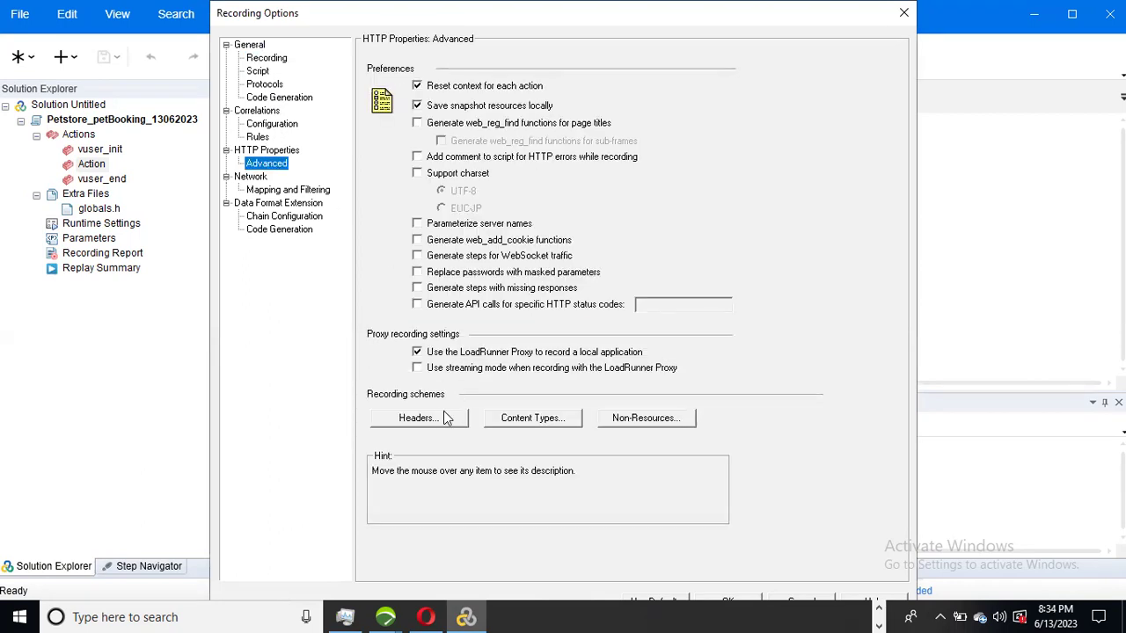
left_click(297, 191)
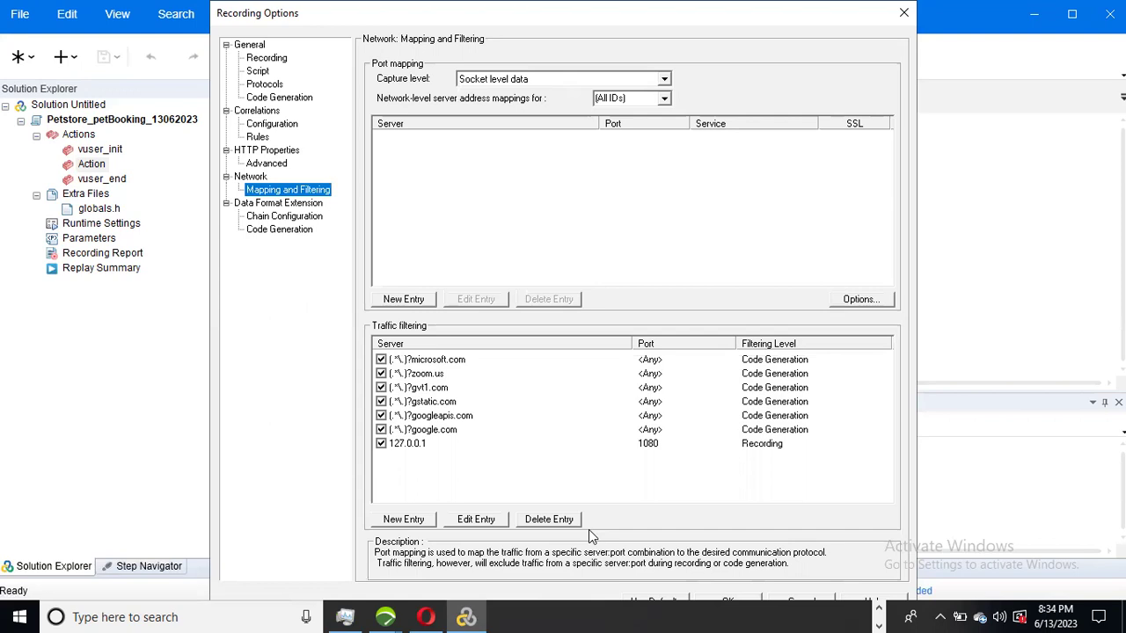
left_click(713, 601)
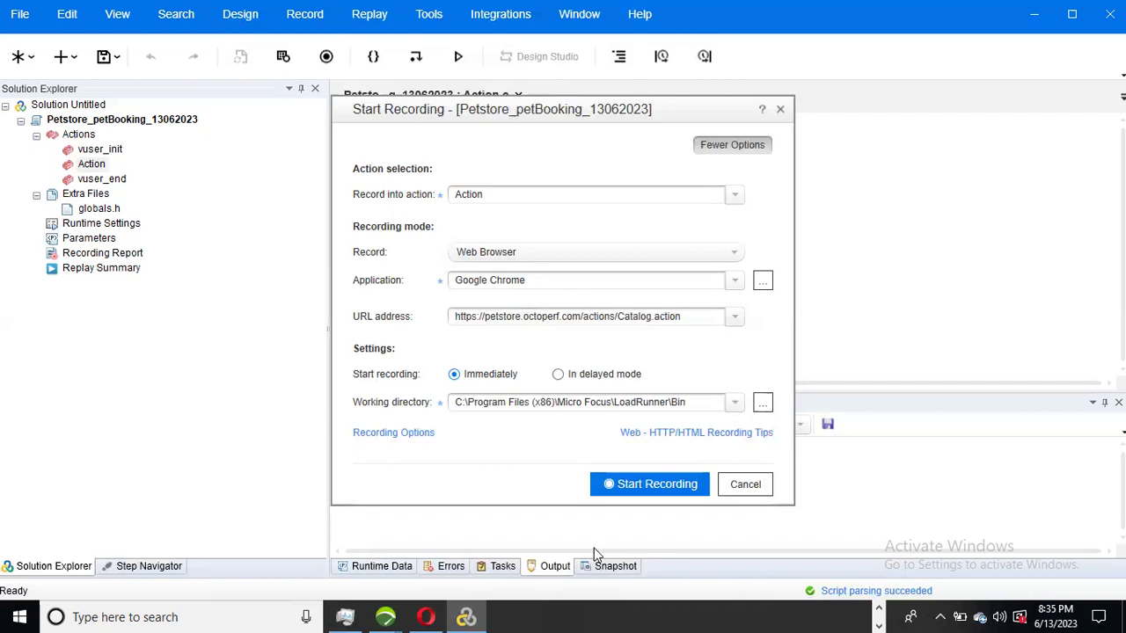
Close the other Chrome windows, including its Task Manager and the YouTube channel dashboard
left_click(878, 609)
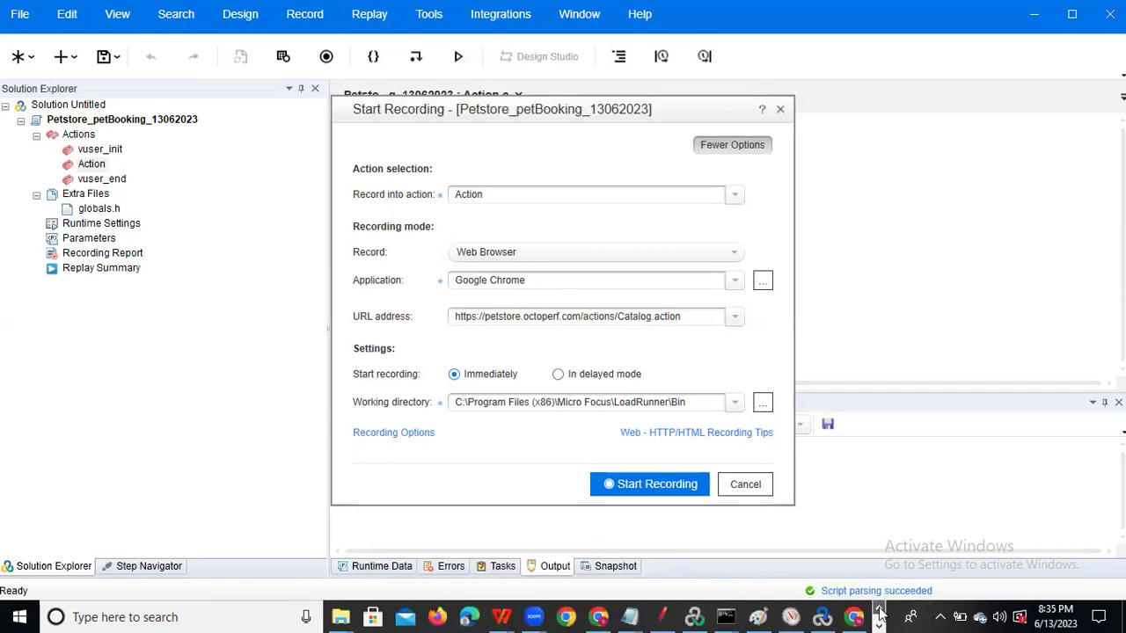
mouse_move(598, 615)
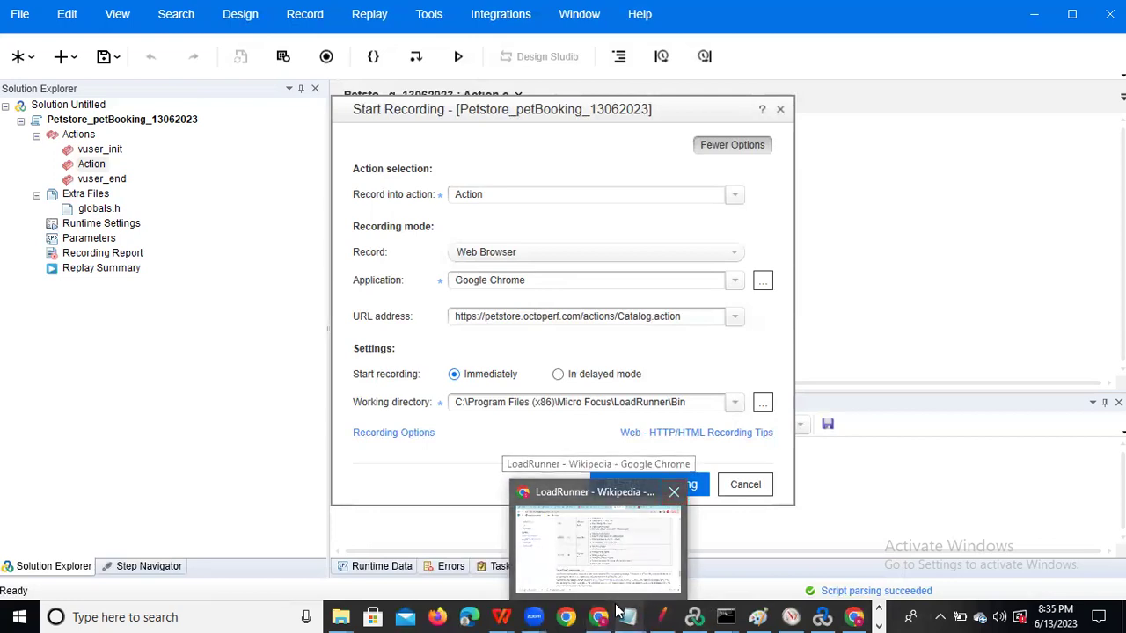
mouse_move(833, 612)
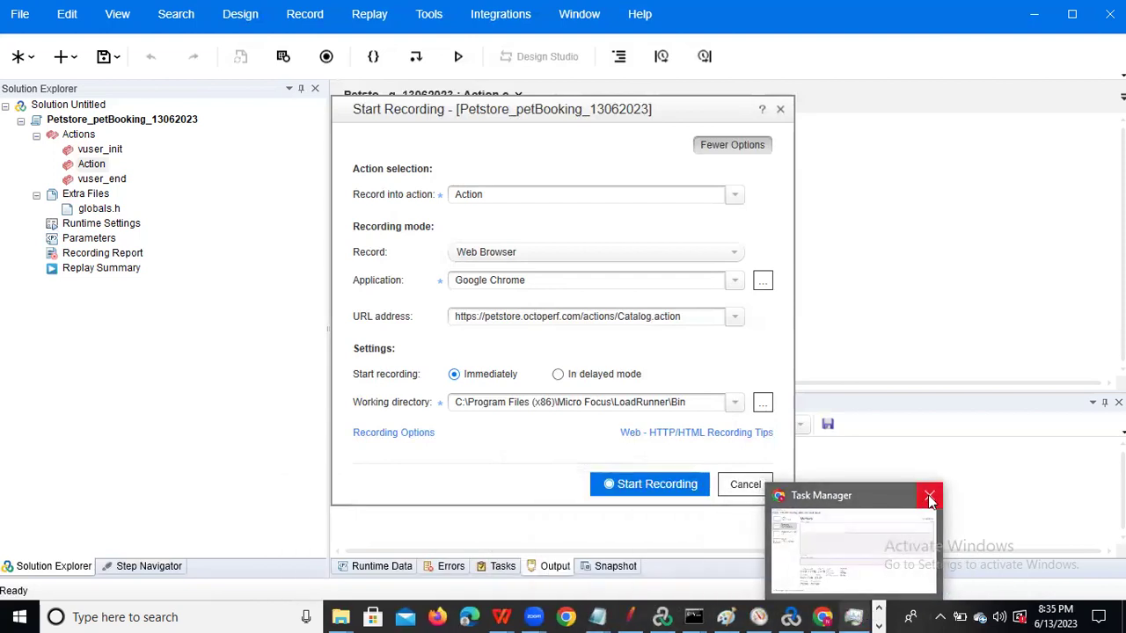
left_click(930, 498)
mouse_move(824, 616)
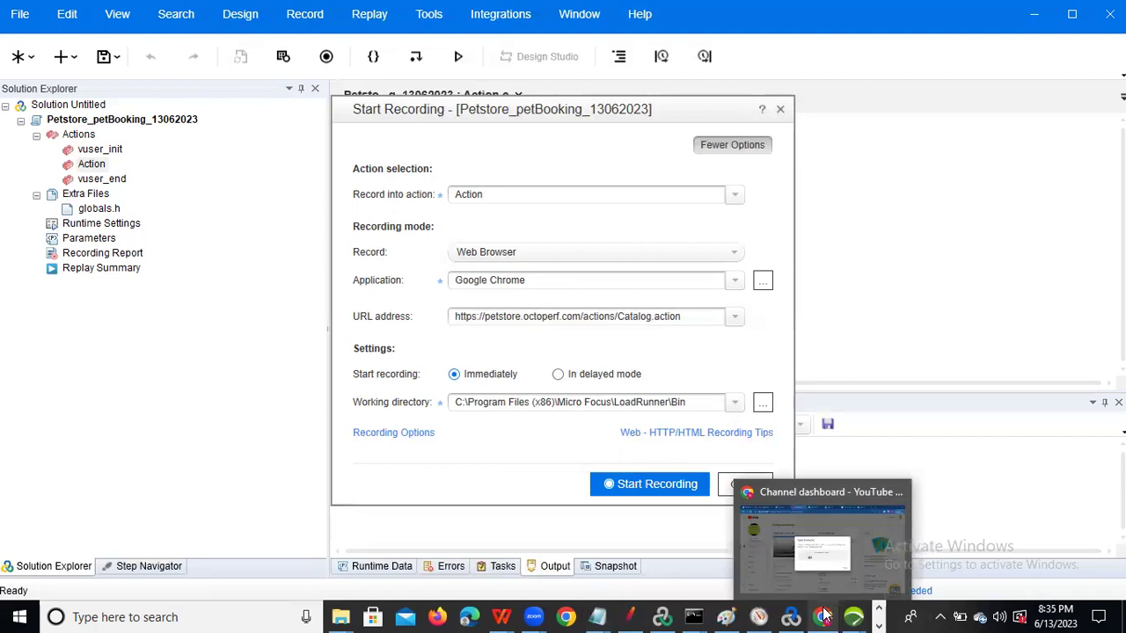
left_click(898, 495)
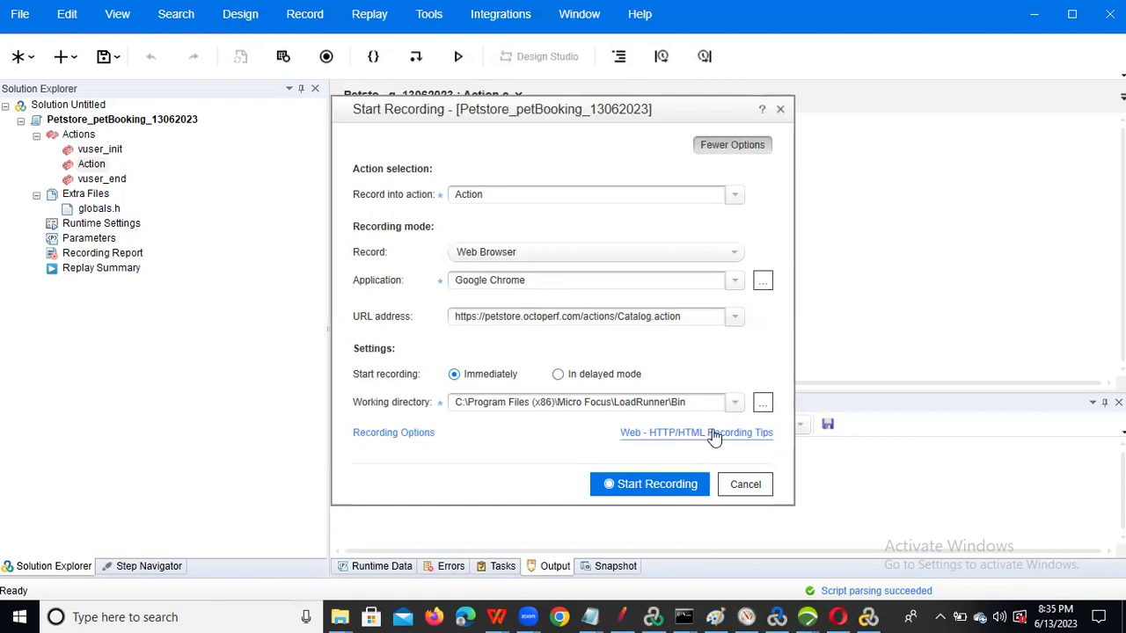
Start recording the JPetStore catalog in Chrome, suppress the secure-connection warning for future occurrences and continue recording
left_click(641, 484)
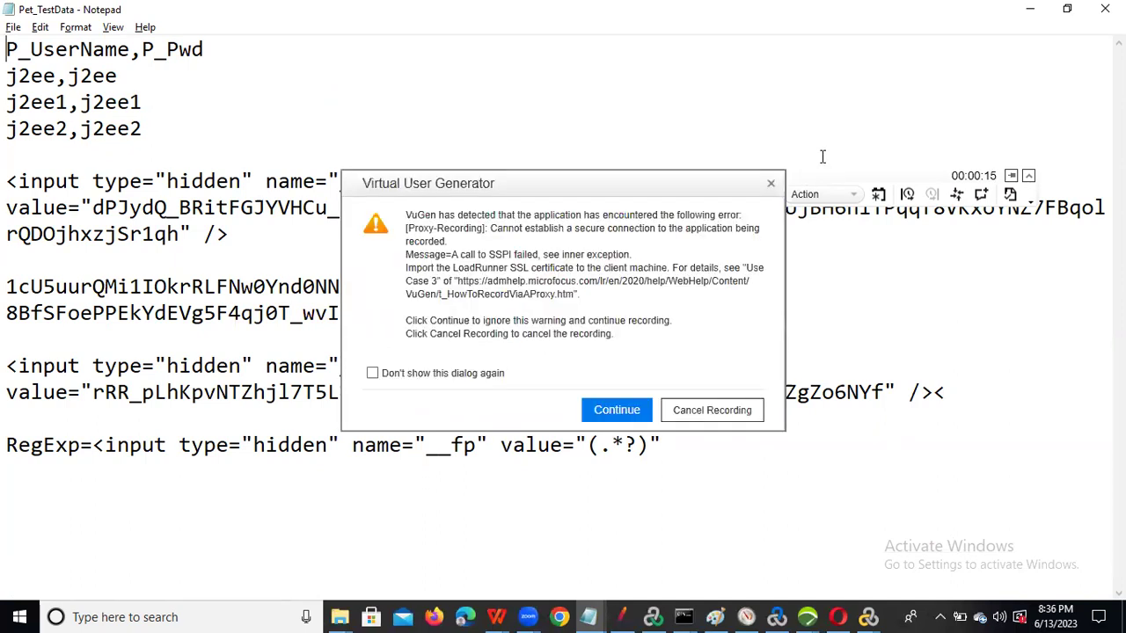
left_click(467, 375)
left_click(615, 412)
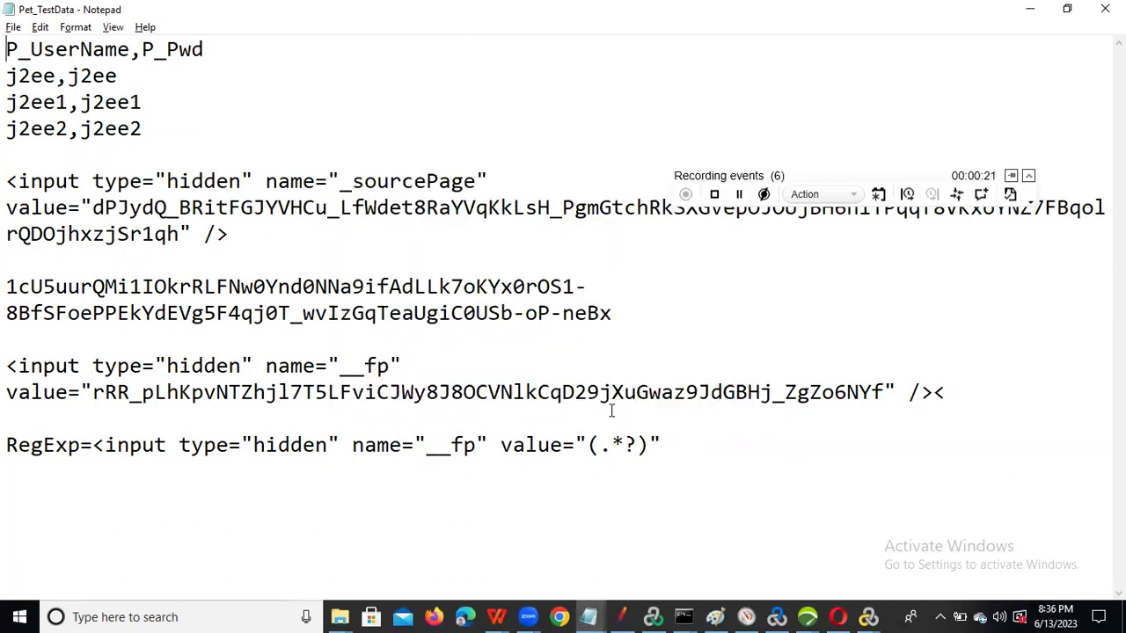
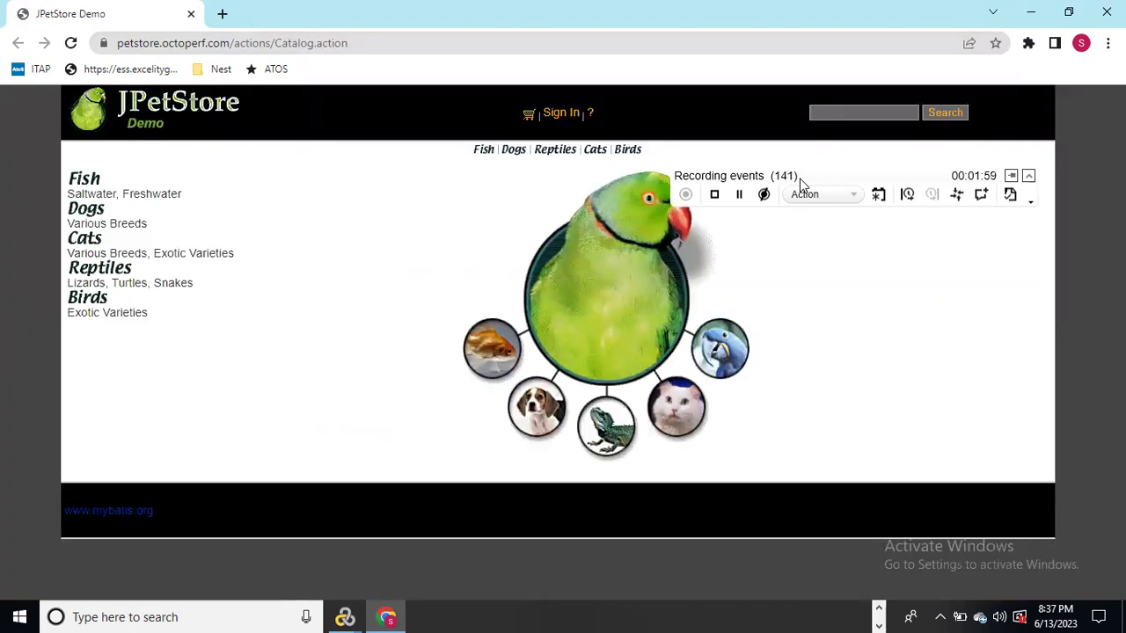
left_click(462, 363)
Consult the transaction naming convention in the Testdata1.csv spreadsheet, and return to the JPetStore page being recorded
left_click(907, 195)
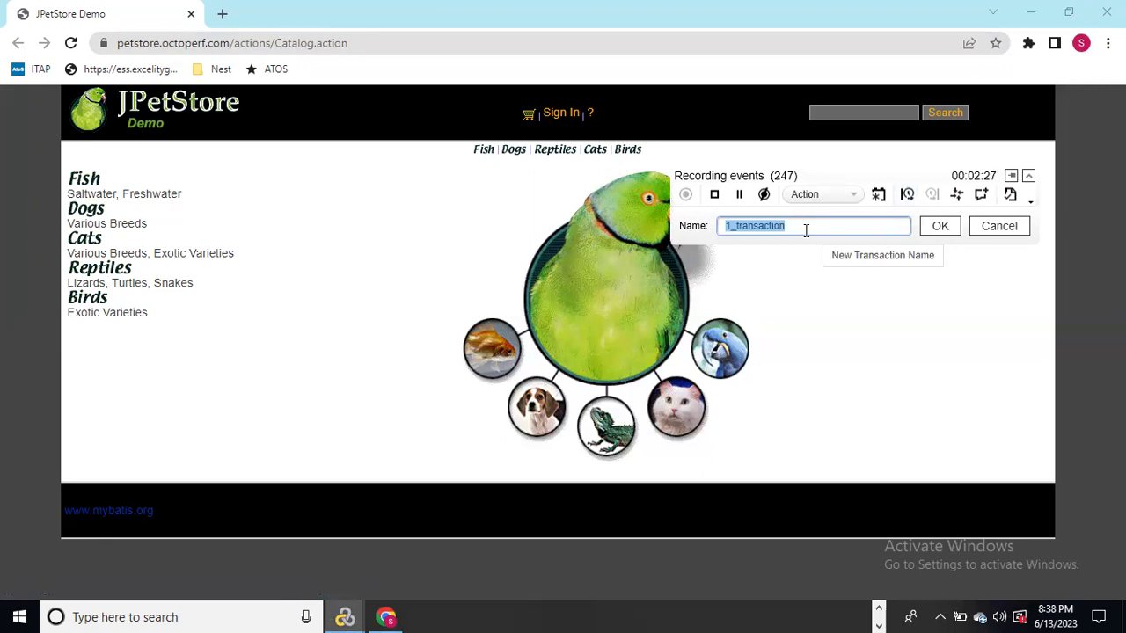
left_click(1003, 227)
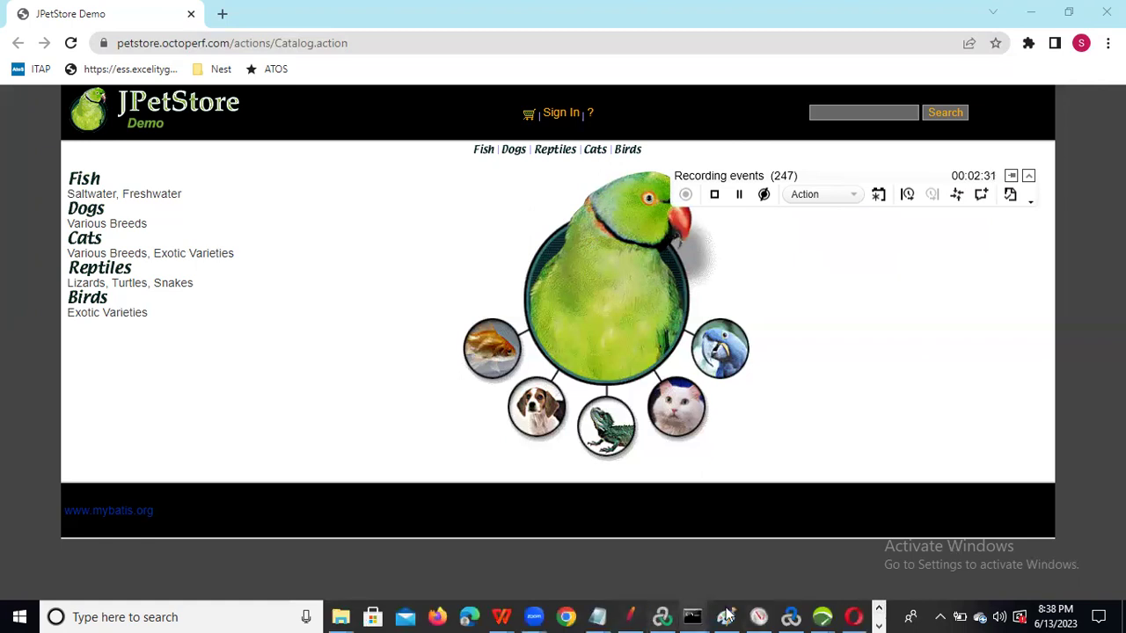
mouse_move(506, 616)
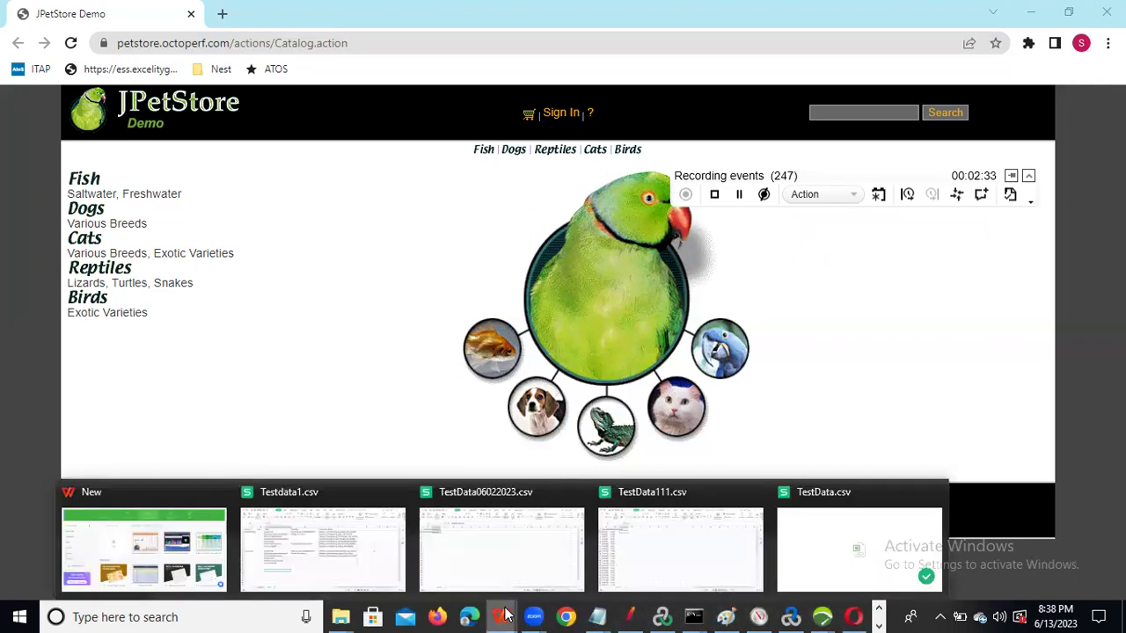
left_click(372, 567)
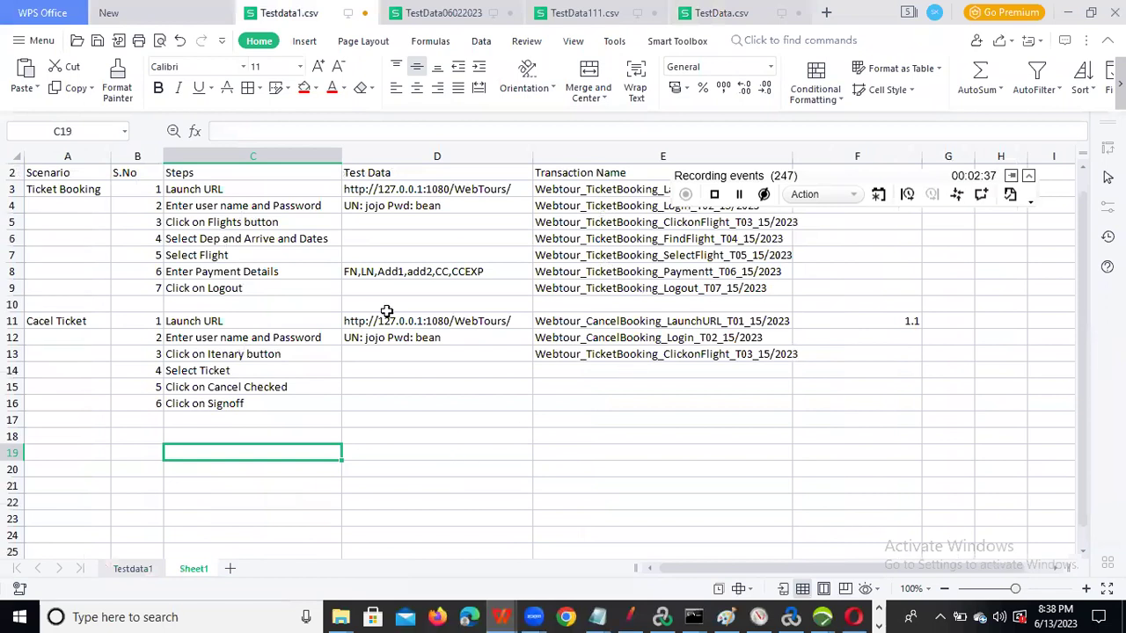
key("alt+Tab")
key("Tab")
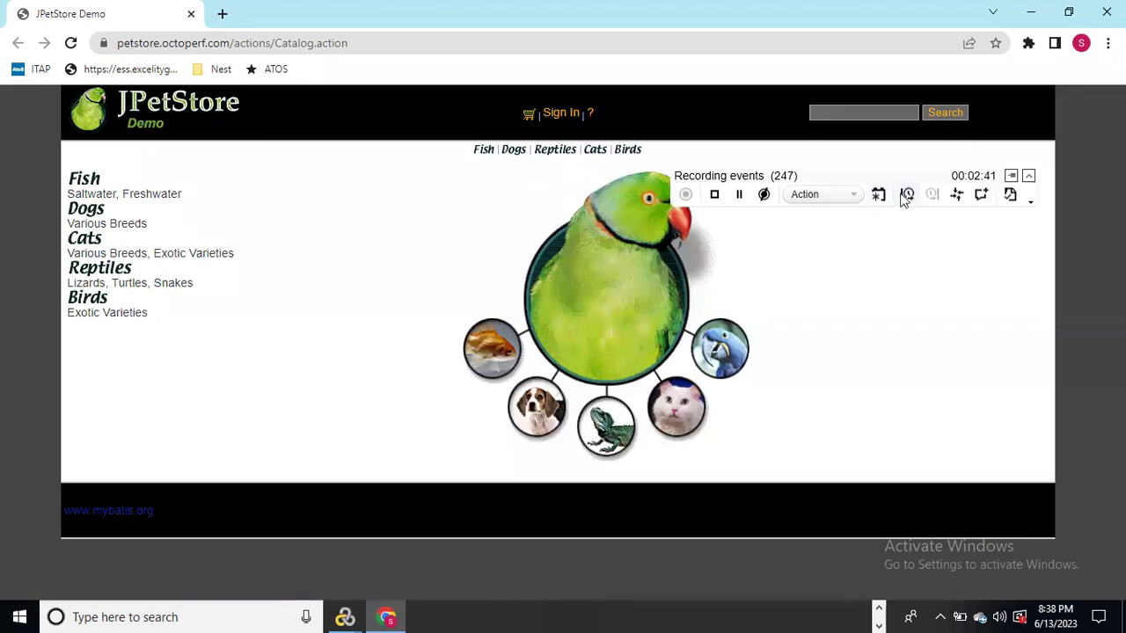
Start a transaction named Login_T02 in the recording
left_click(907, 194)
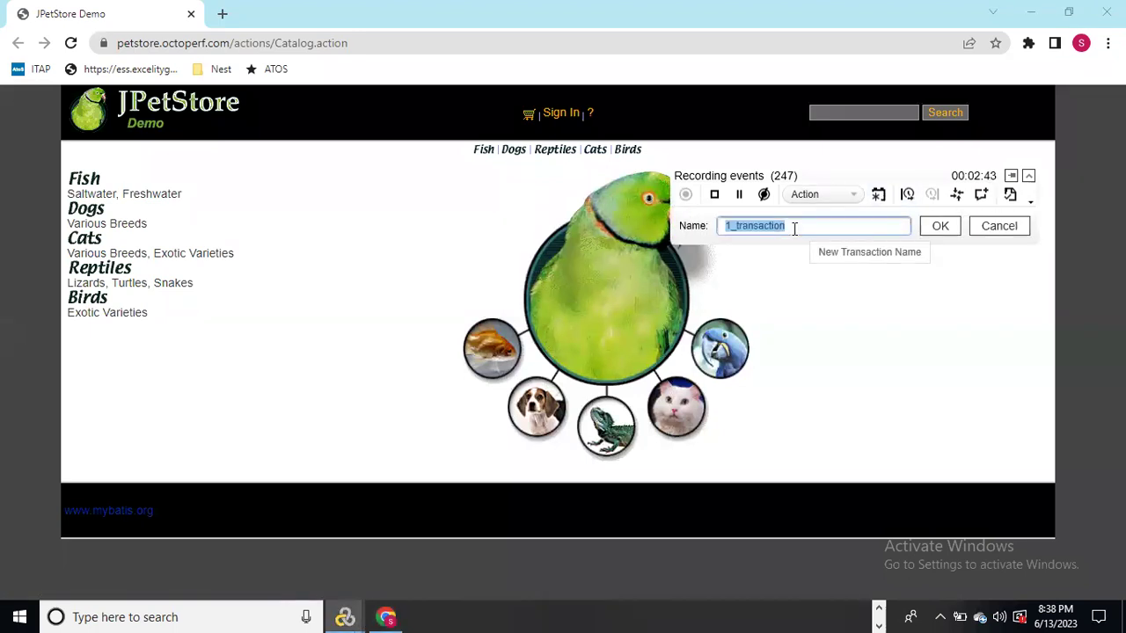
type("Logi")
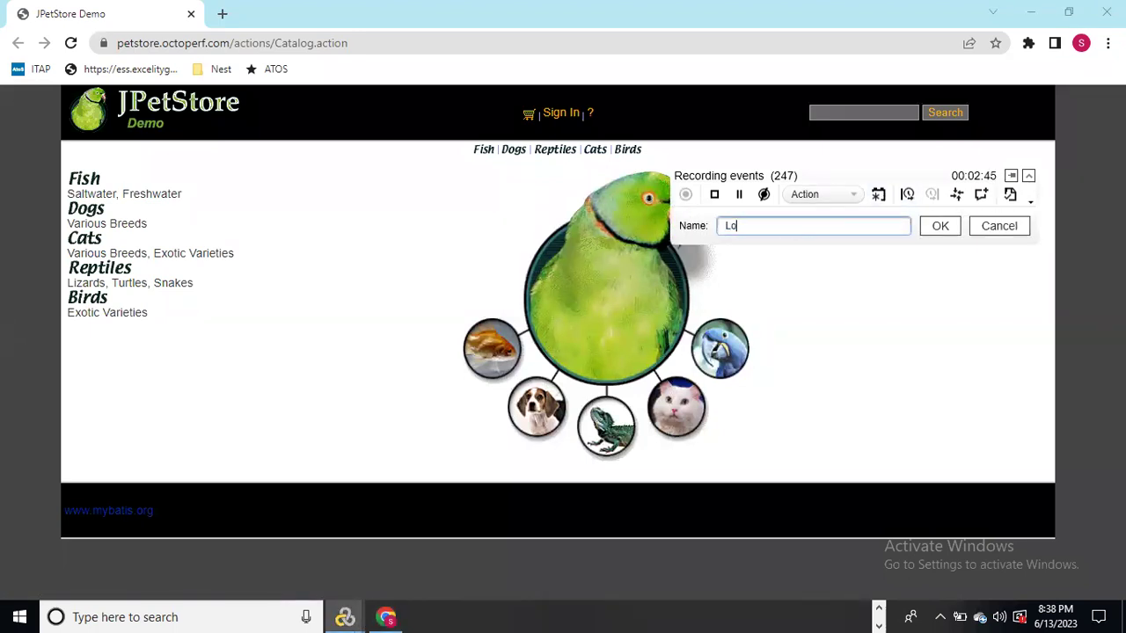
type("n_T02")
left_click(933, 226)
Sign in to JPetStore with the prefilled username and password, and end the Login_T02 transaction
left_click(559, 115)
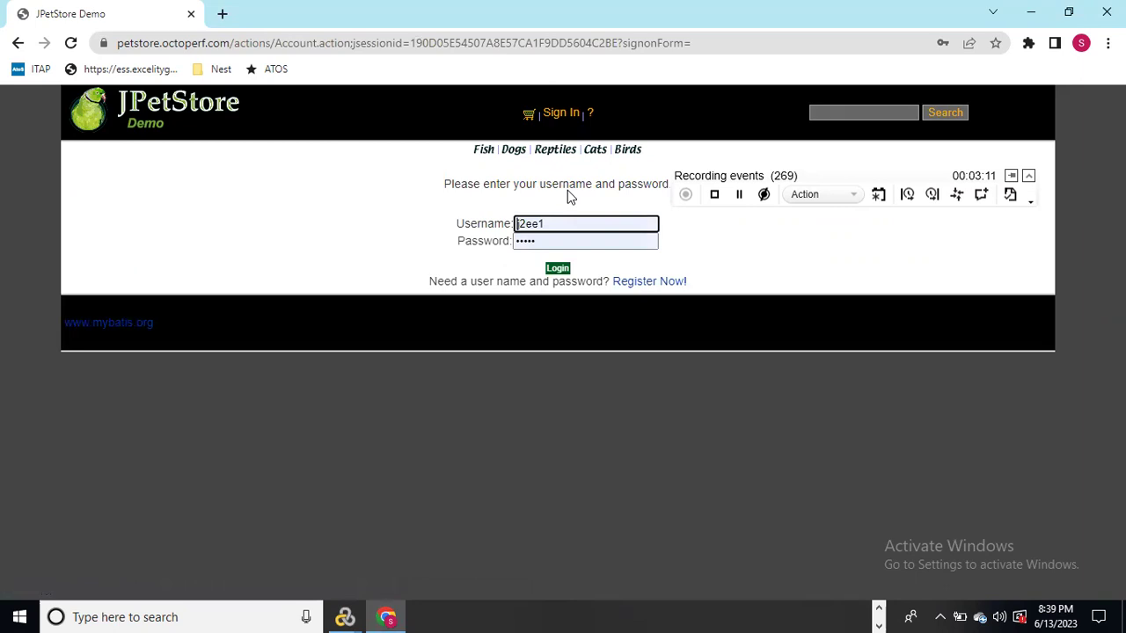
left_click(547, 241)
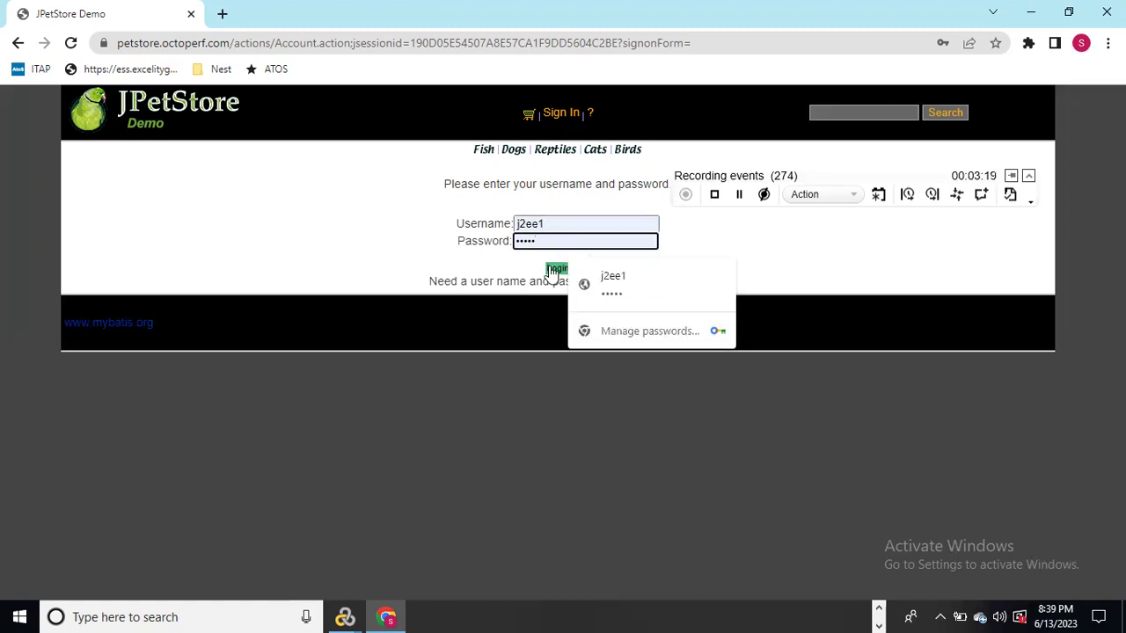
left_click(554, 270)
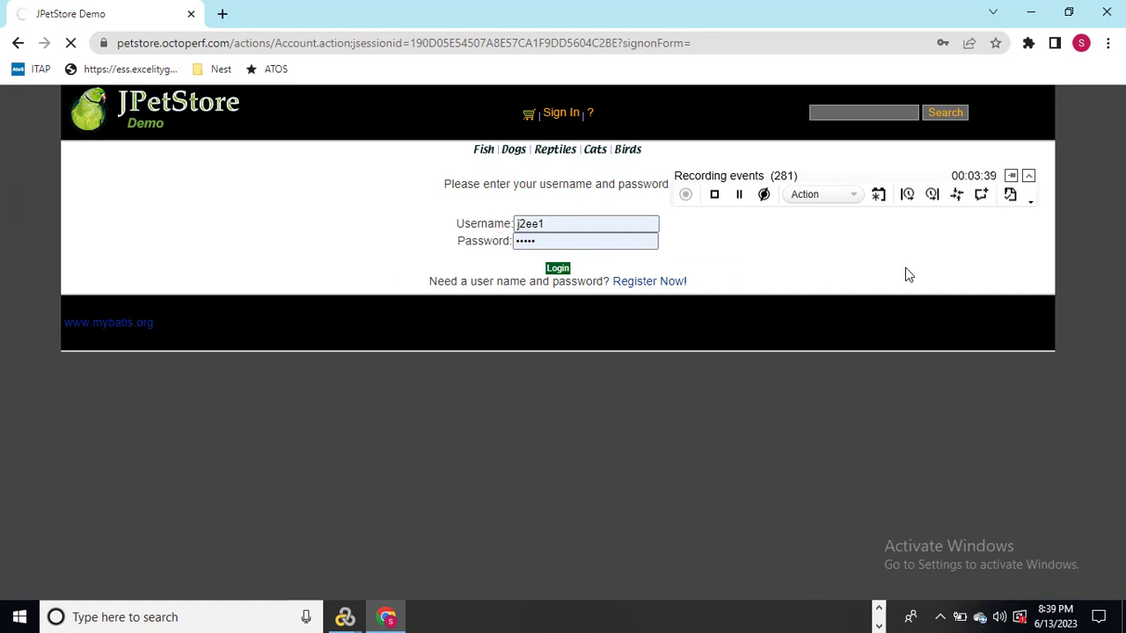
left_click(930, 195)
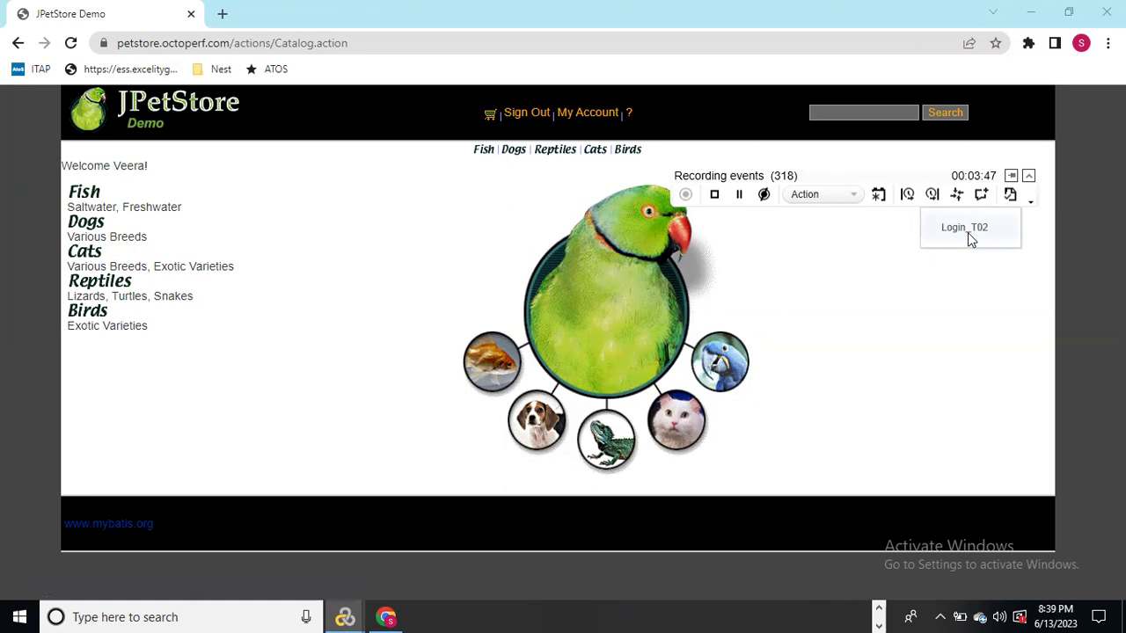
left_click(762, 274)
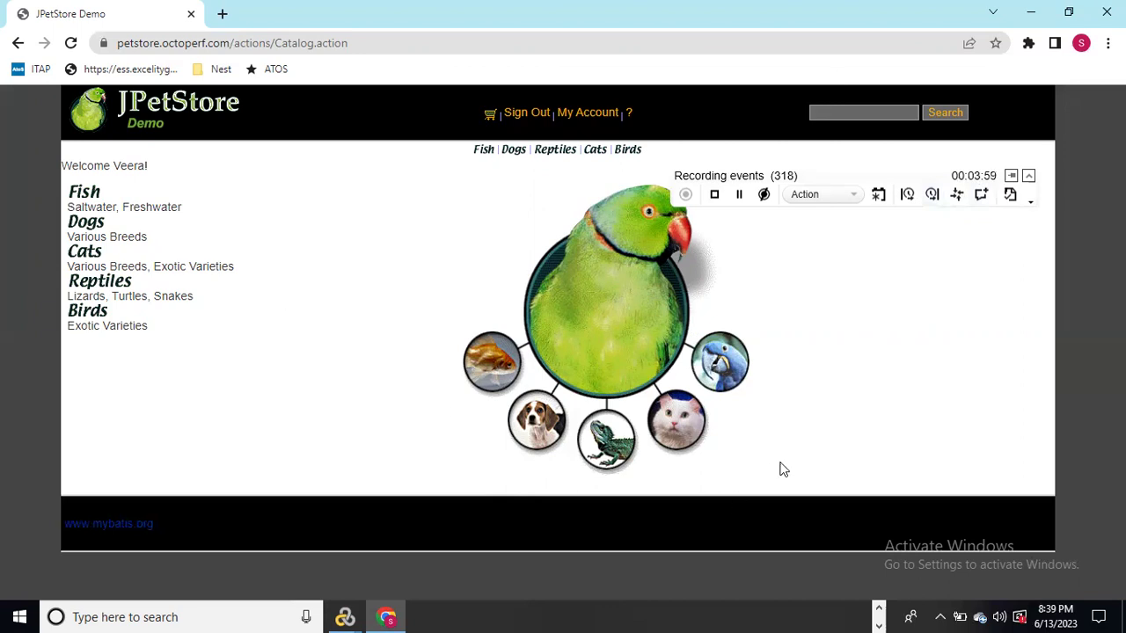
left_click(932, 194)
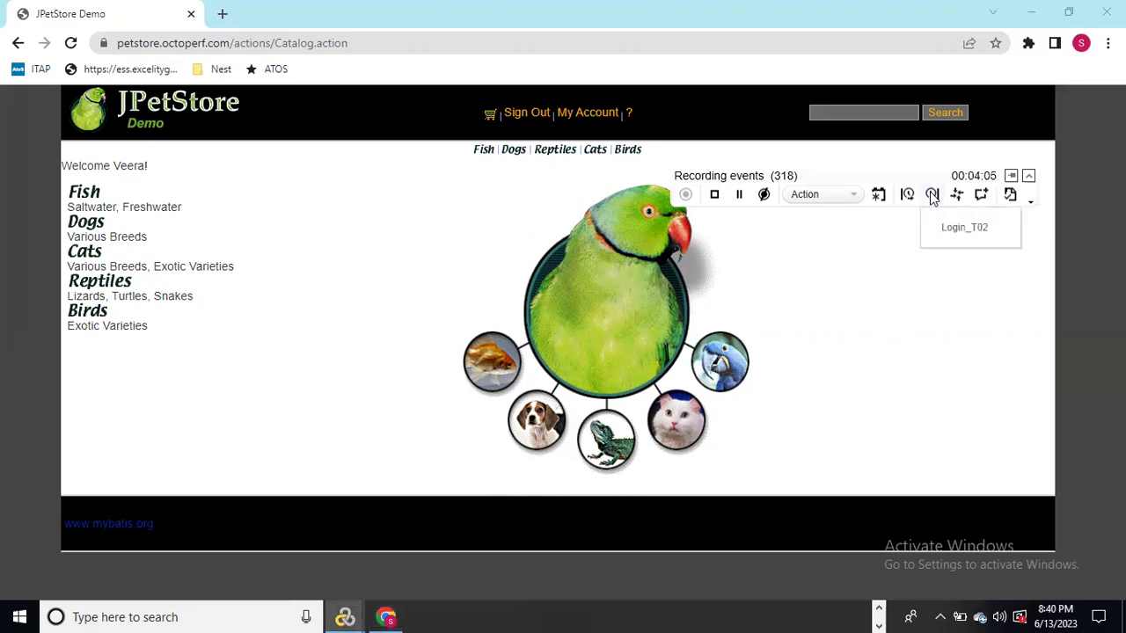
left_click(967, 231)
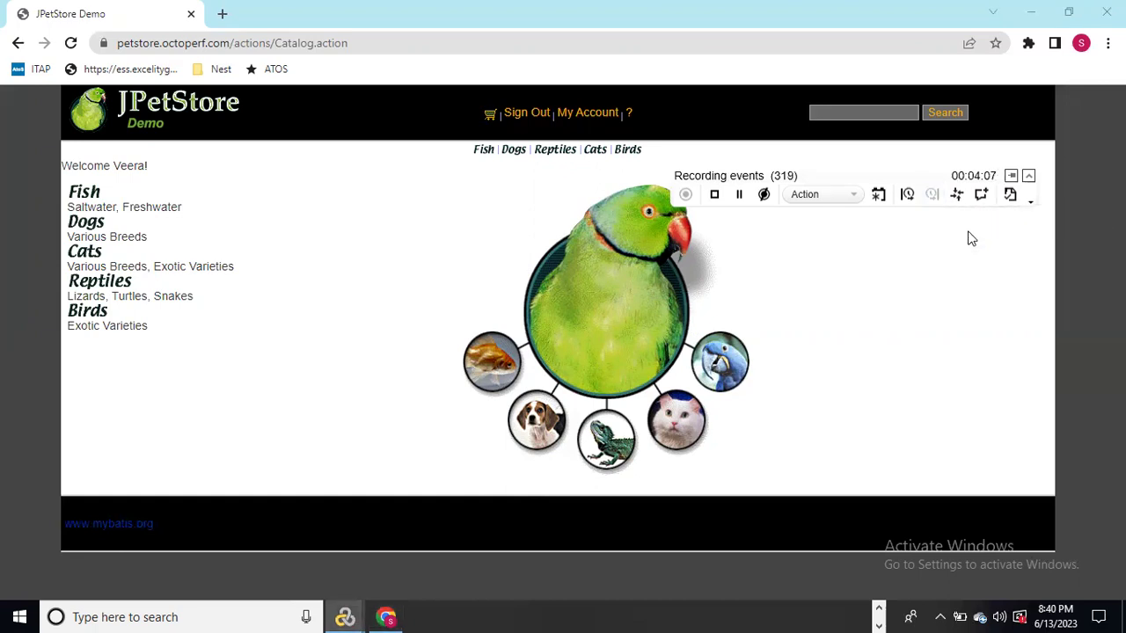
Record opening the Dogs category within a transaction named Clickon_pet_T03, and end that transaction
left_click(906, 197)
type("C")
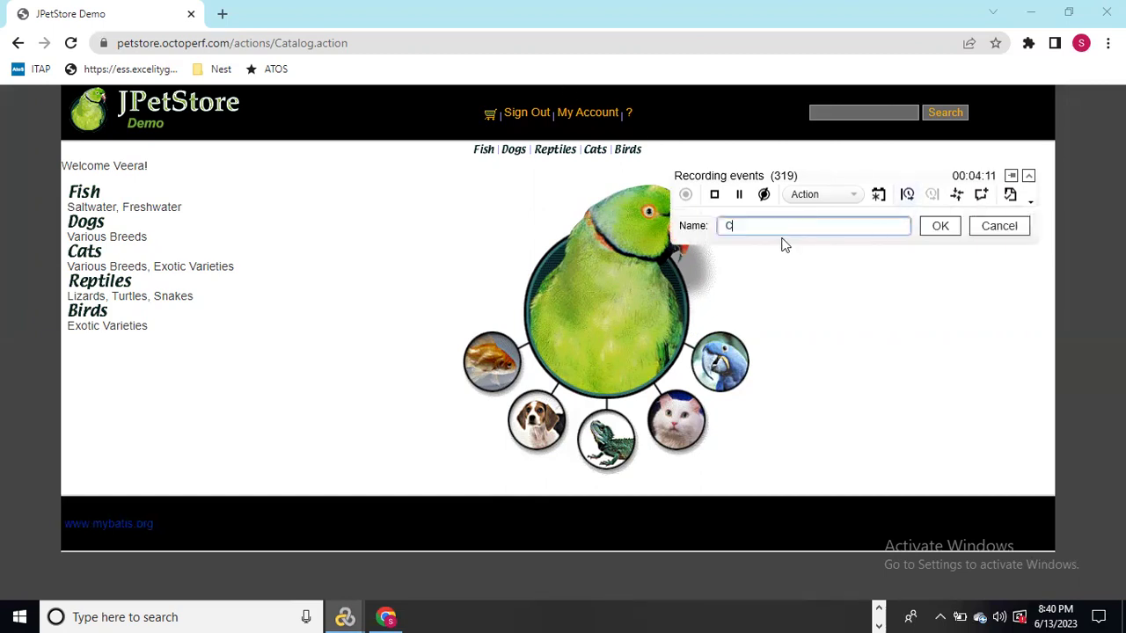
type("lickon_pet_T03")
left_click(940, 226)
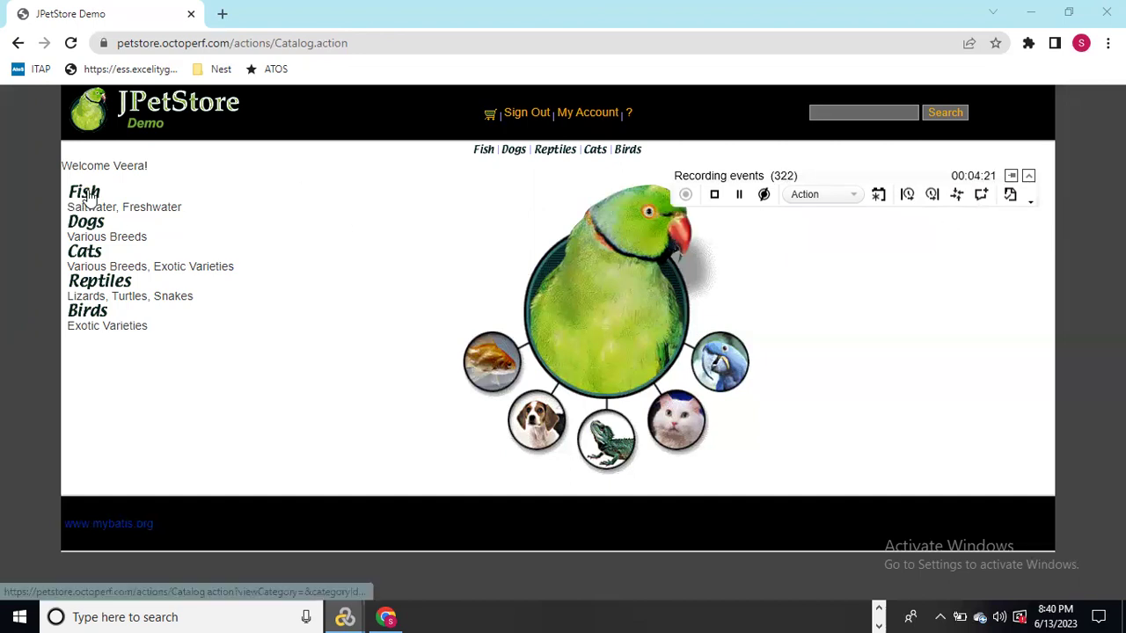
left_click(86, 225)
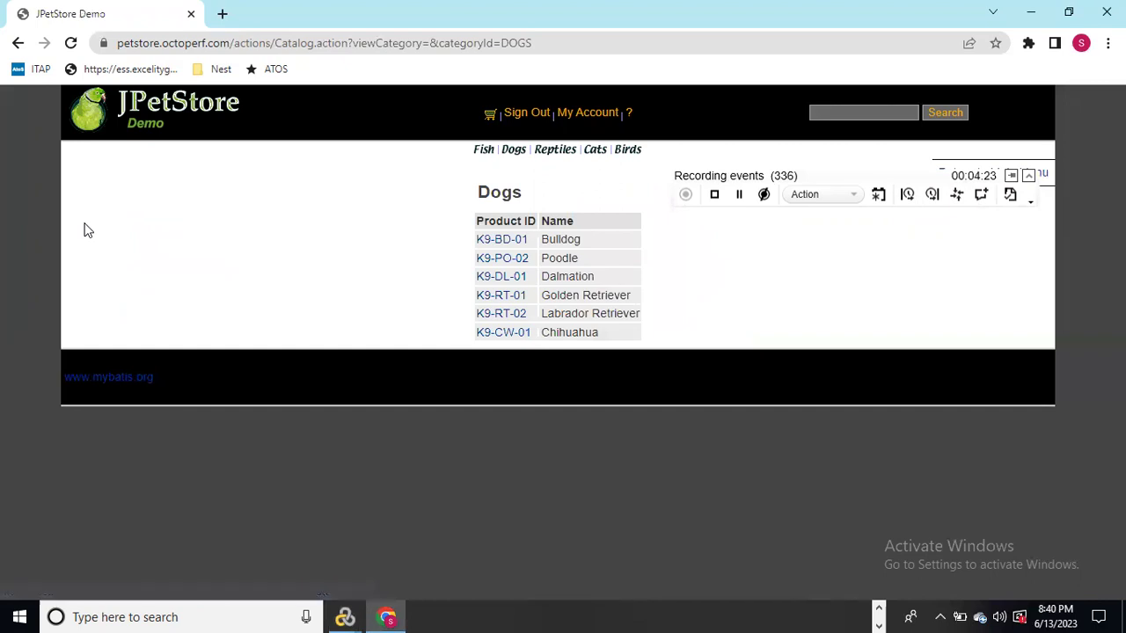
left_click(935, 201)
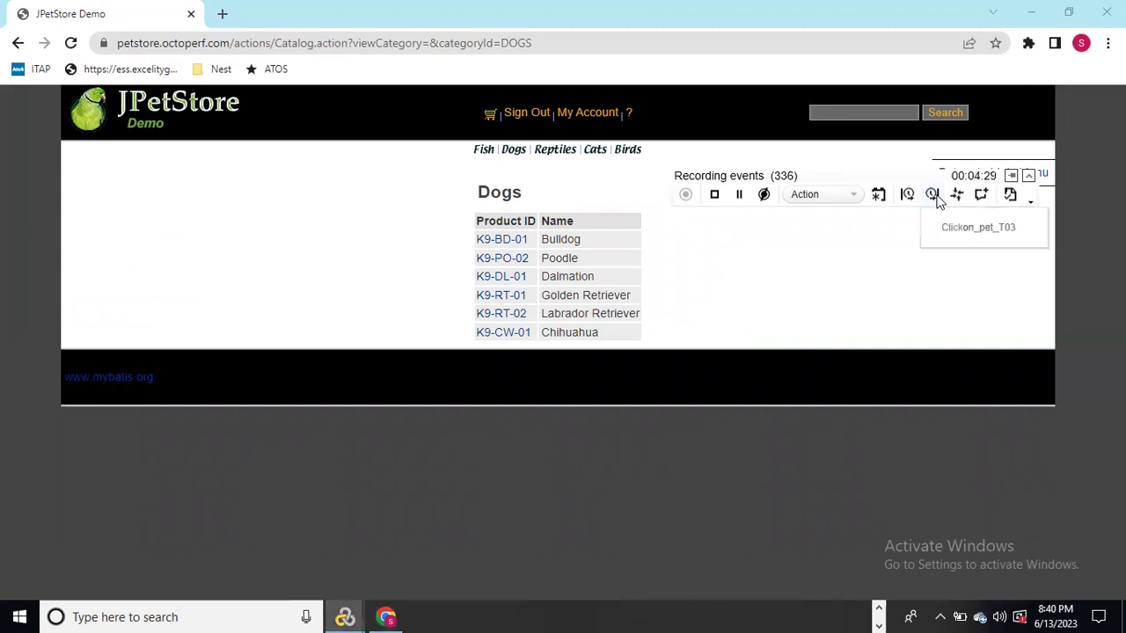
left_click(978, 228)
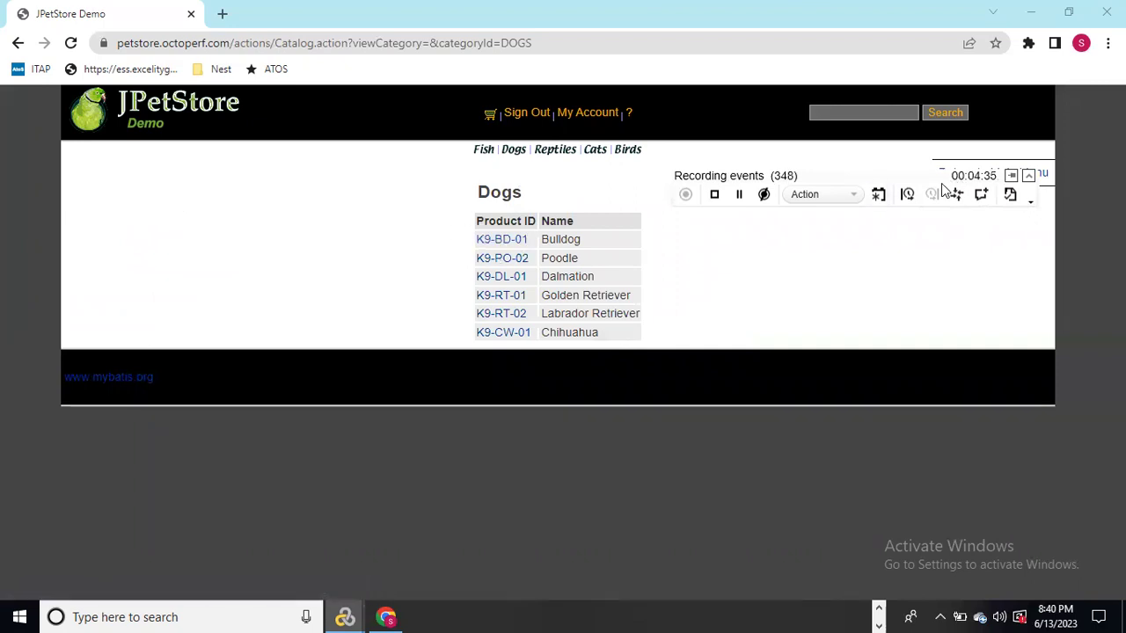
Record opening the Golden Retriever product K9-RT-01 within a transaction named Clickon_ProductId_T04, and end that transaction
left_click(906, 193)
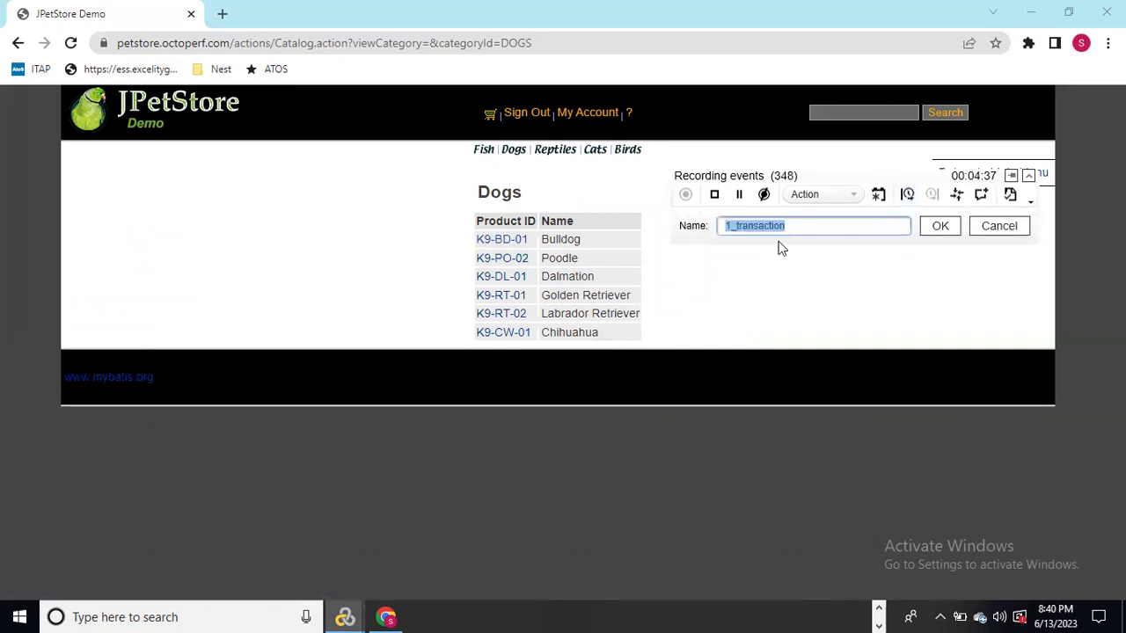
type("Clickon_ProductId_T04")
left_click(941, 230)
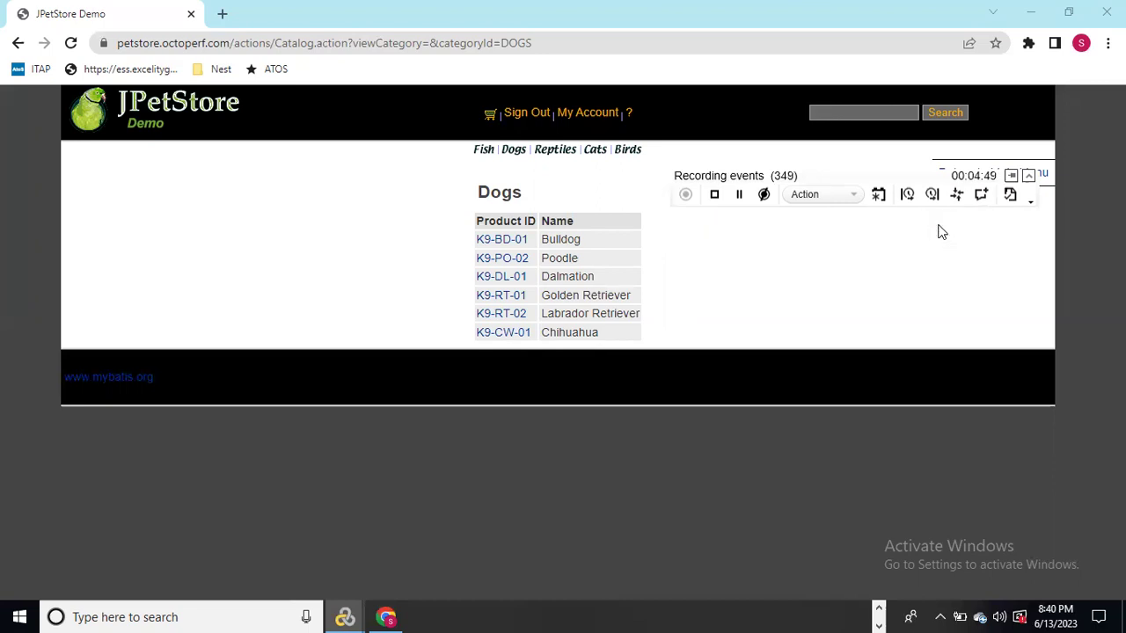
left_click(502, 296)
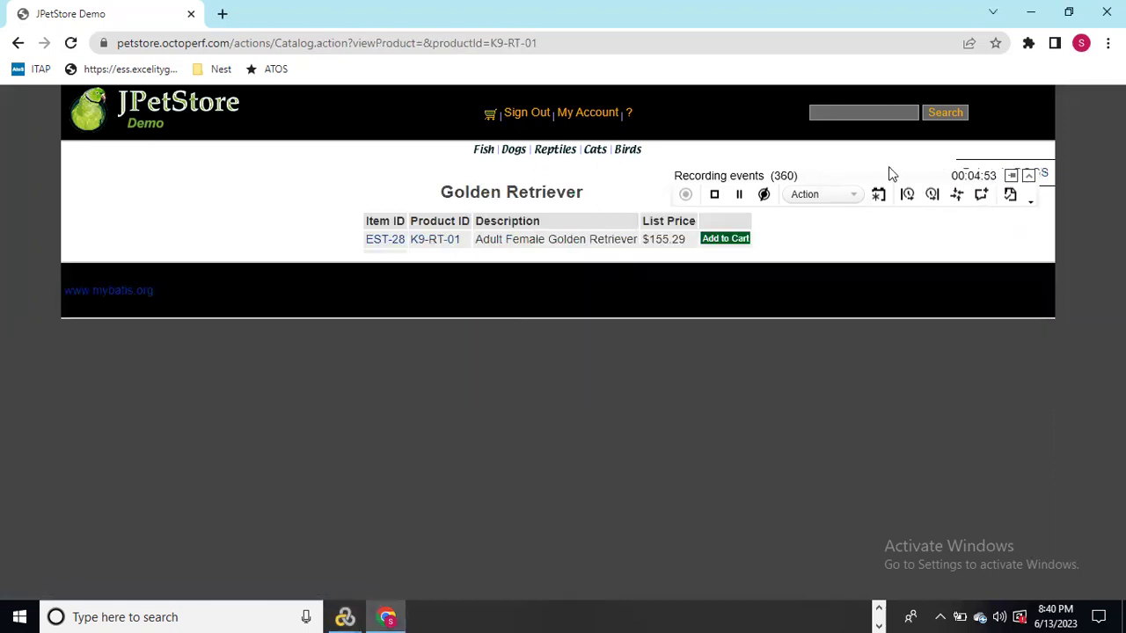
left_click(931, 195)
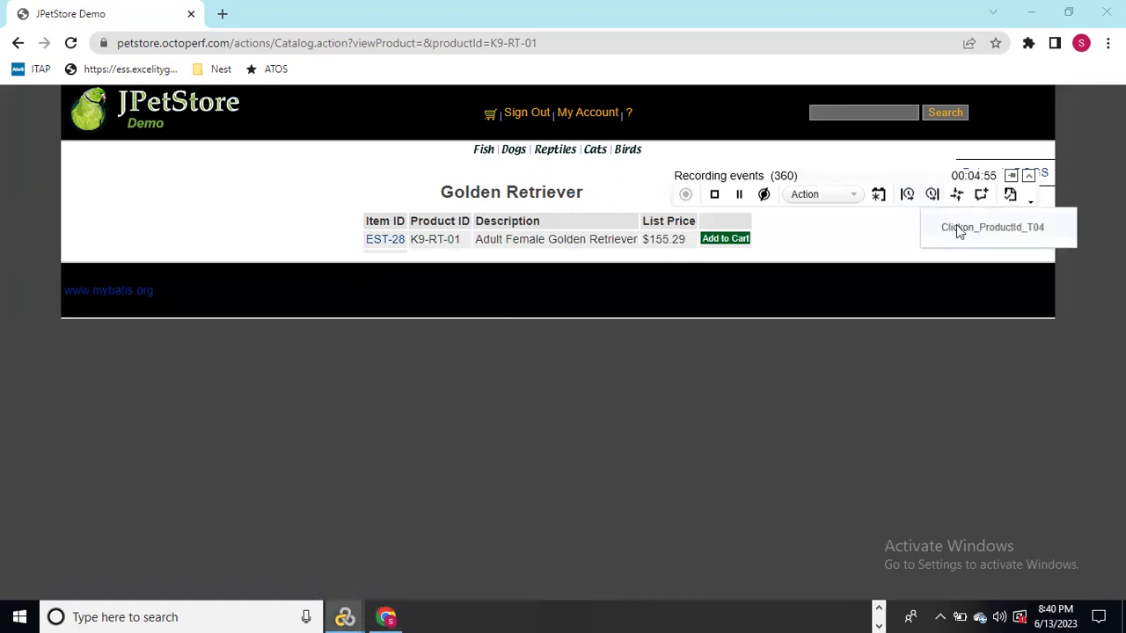
left_click(957, 226)
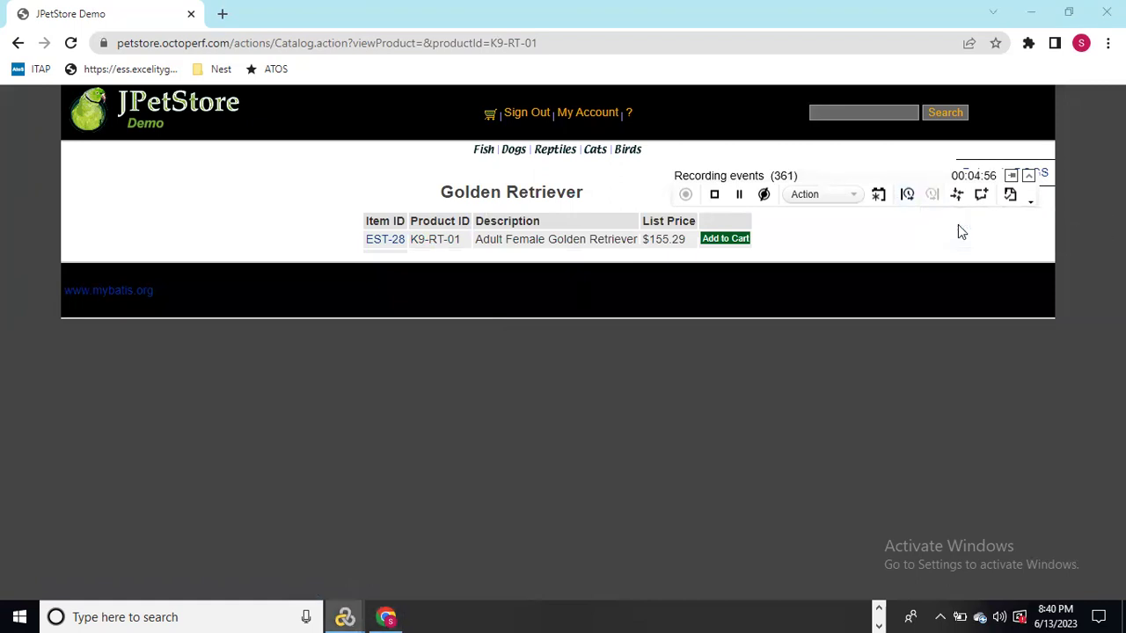
Record adding the Adult Female Golden Retriever to the cart within a transaction named AddtoCart_T05, and end that transaction
left_click(907, 195)
type("Add")
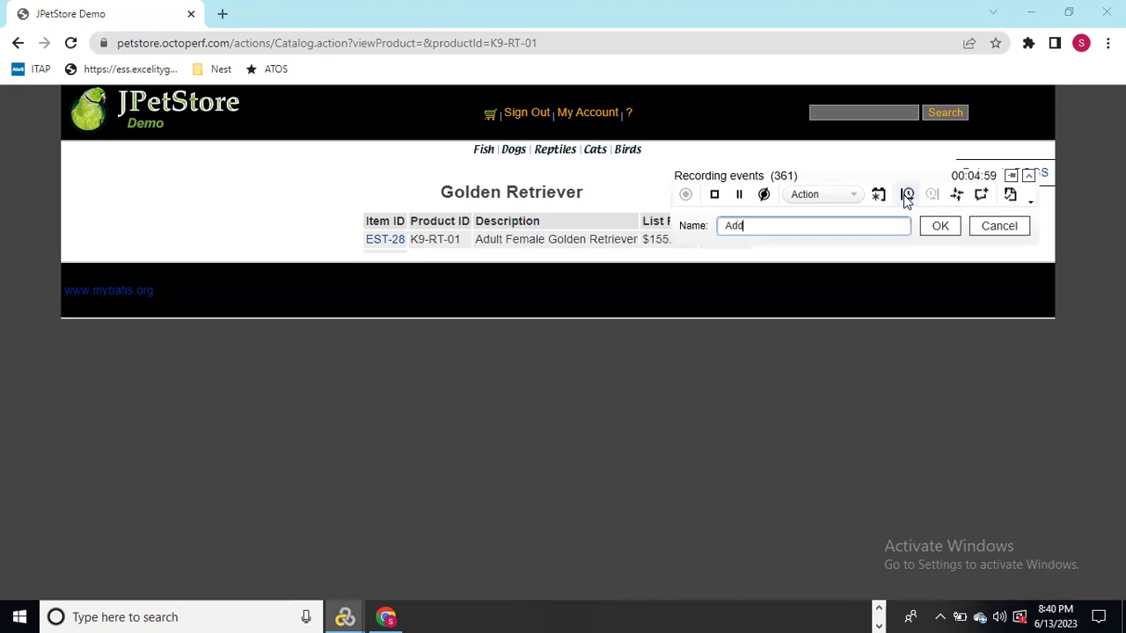
type("toCart_T05")
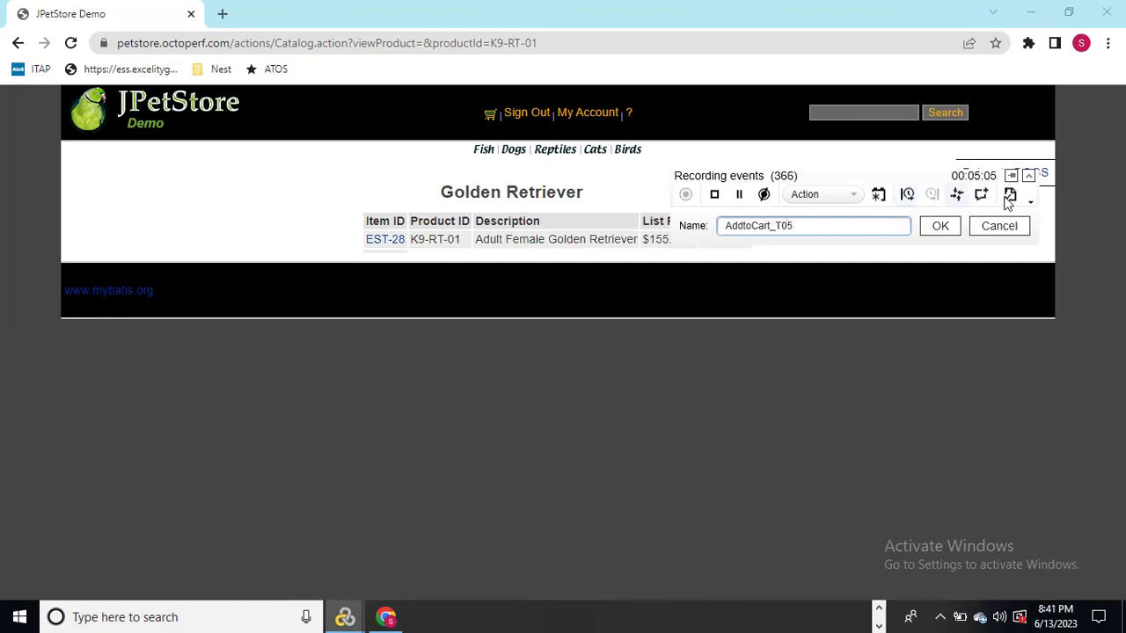
left_click(946, 230)
left_click(717, 242)
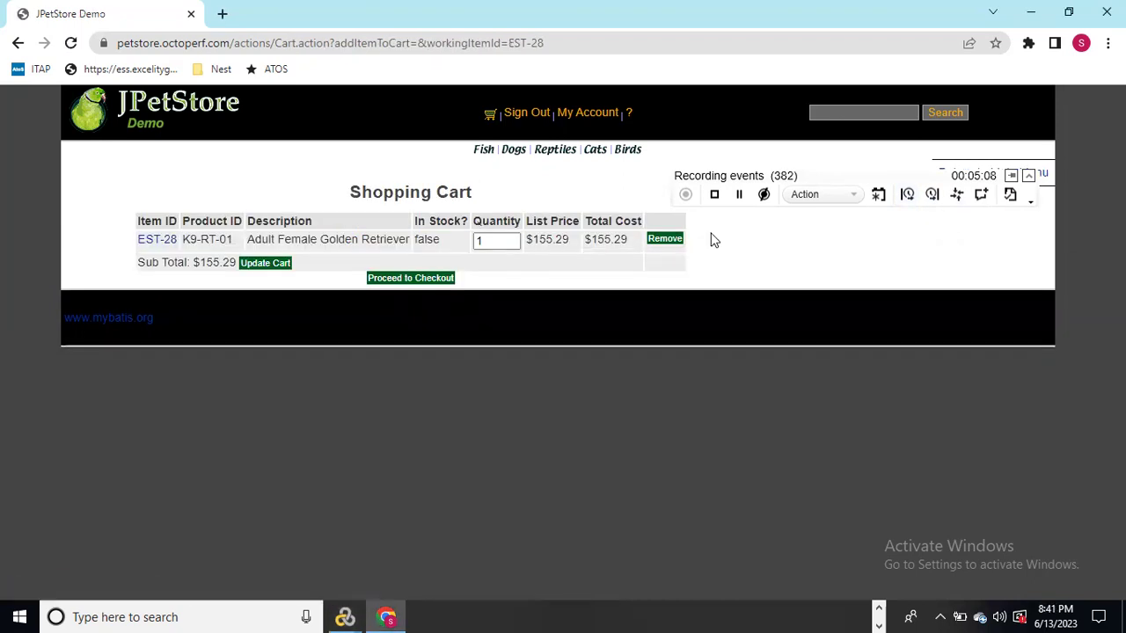
left_click(931, 200)
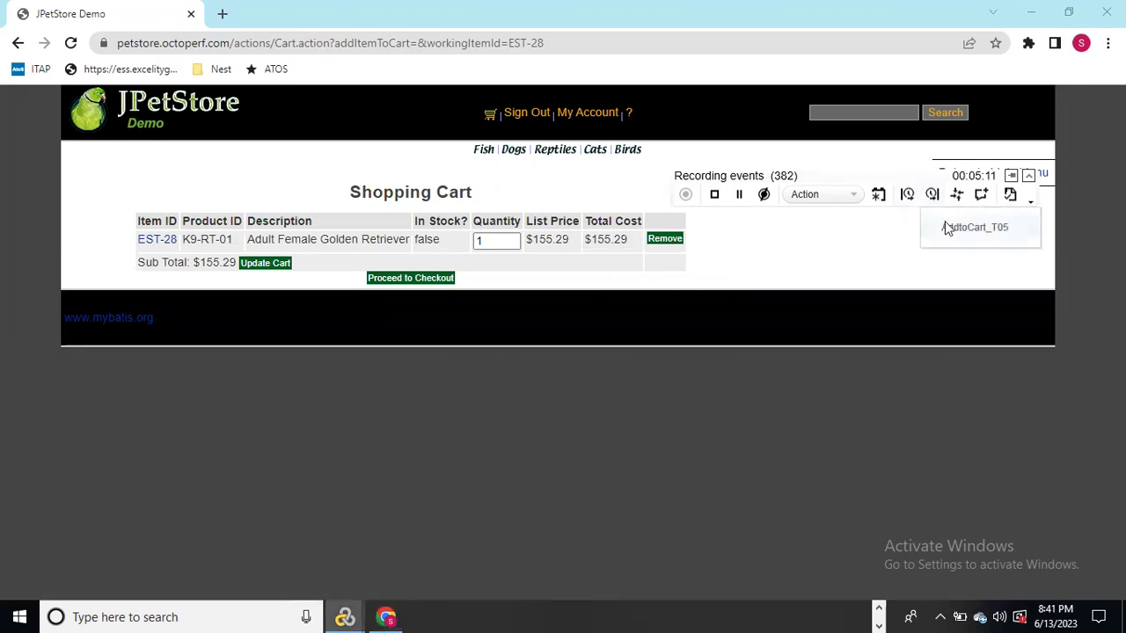
left_click(947, 230)
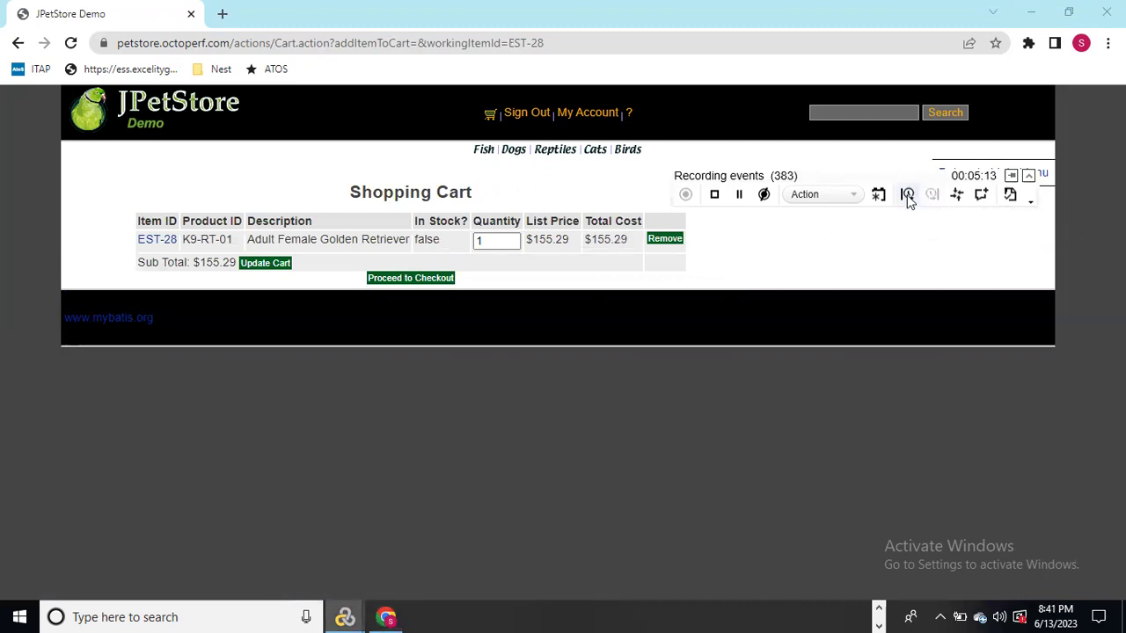
Start a transaction named Checkout_T06 and proceed to checkout from the shopping cart
left_click(908, 196)
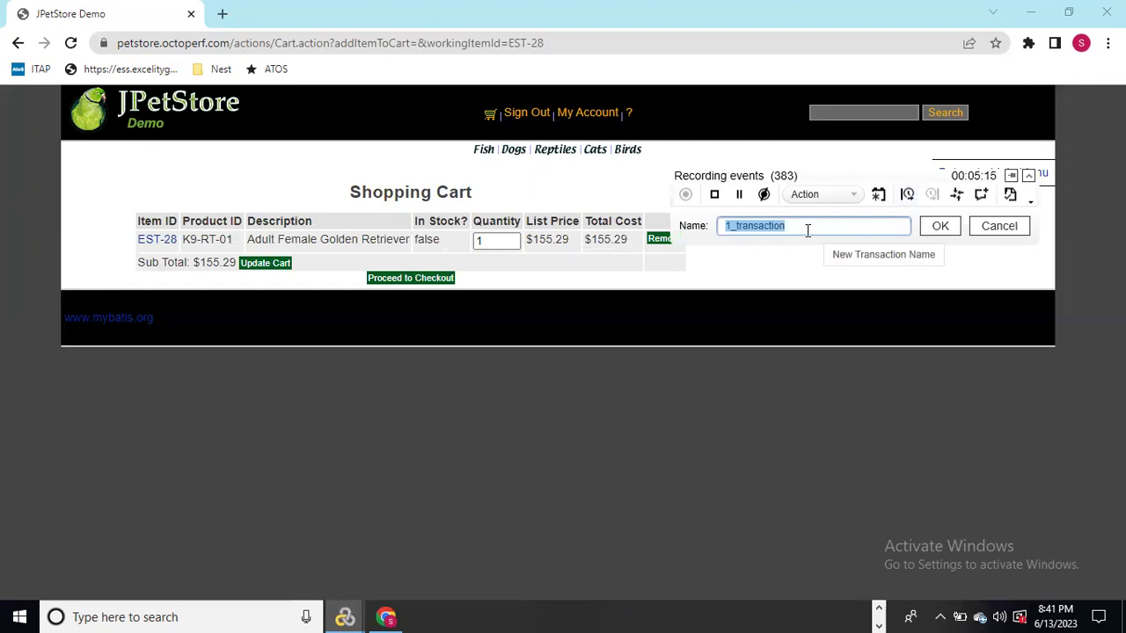
type("C")
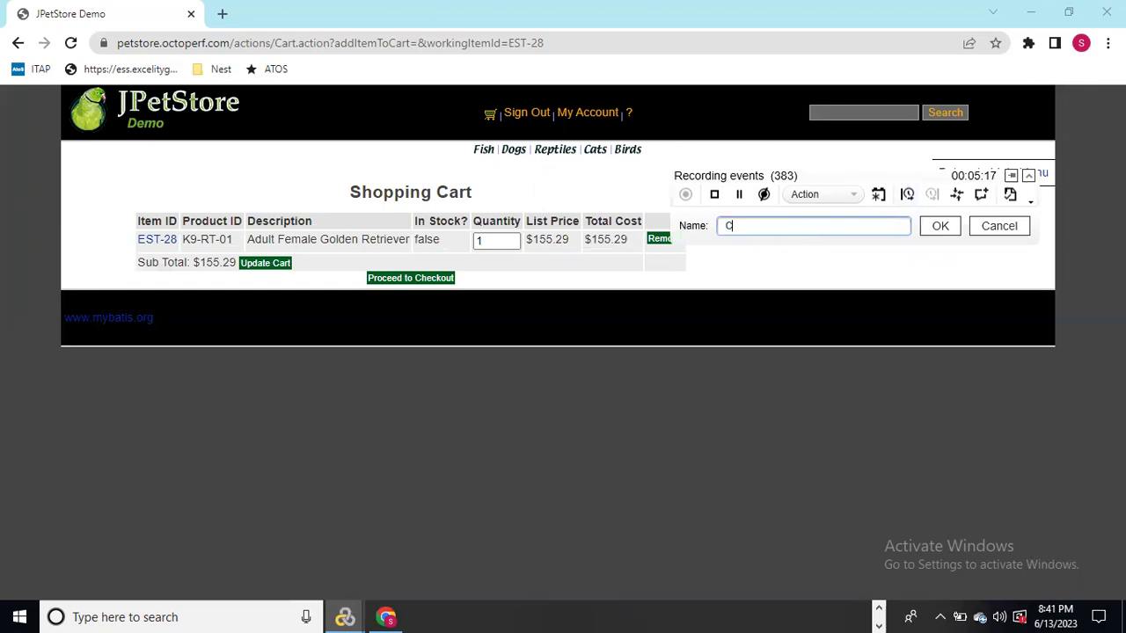
type("heckout_T")
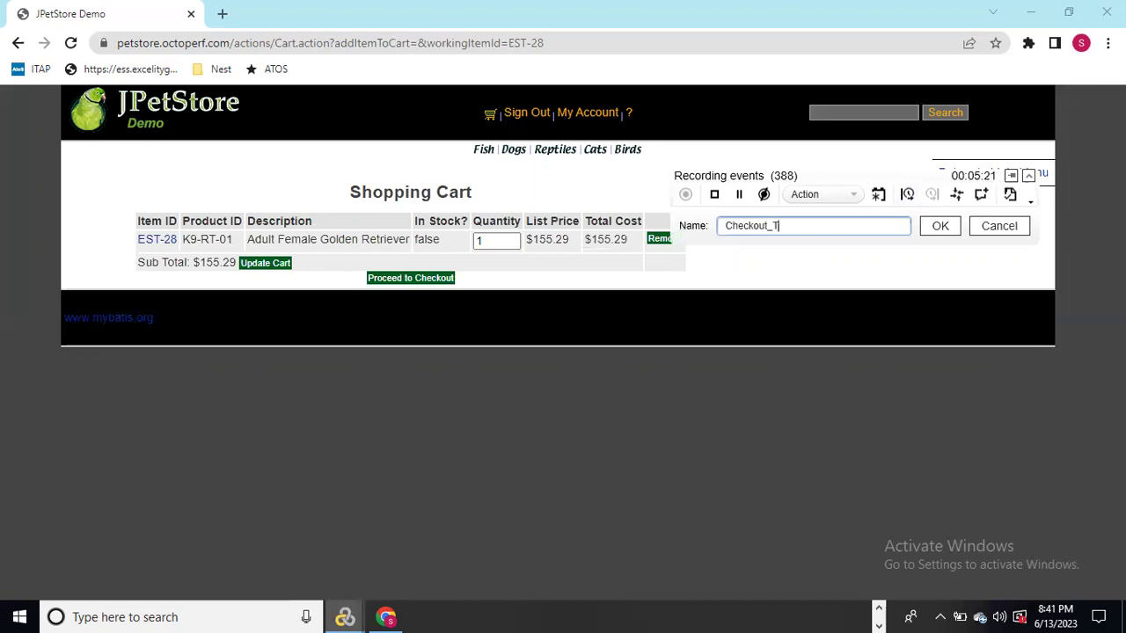
type("06")
left_click(935, 232)
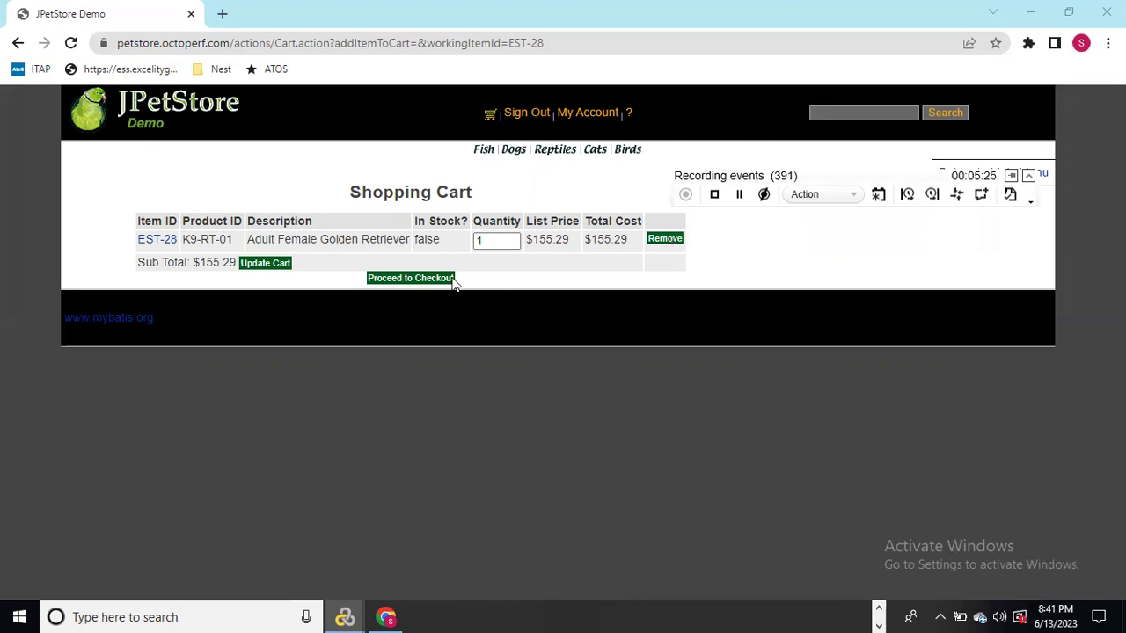
left_click(393, 281)
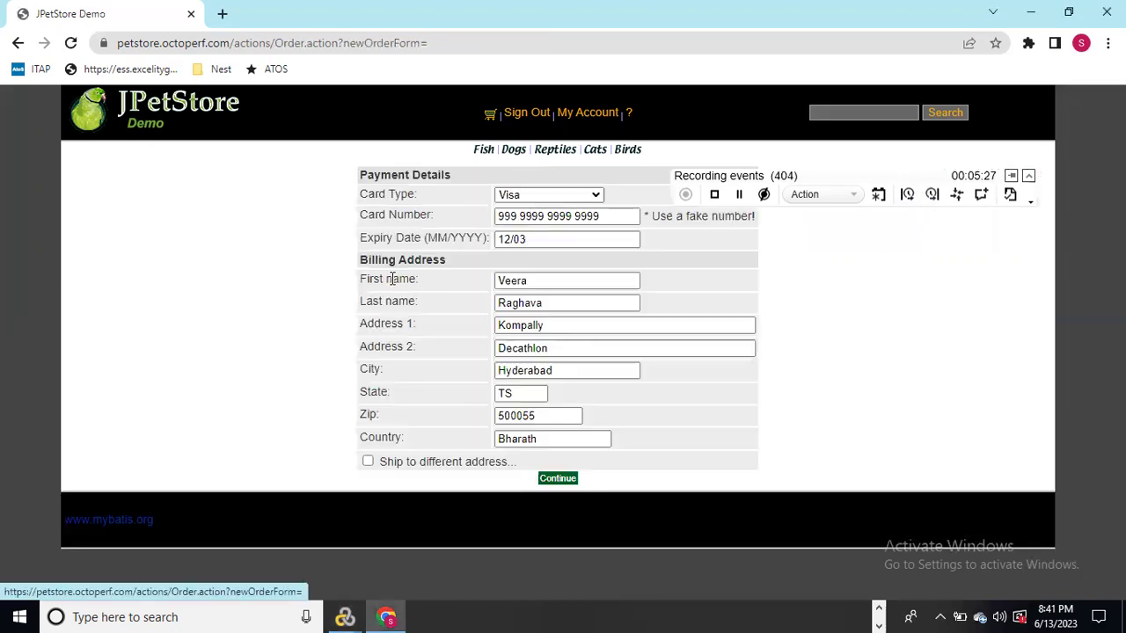
Set the payment card type to MasterCard, and end the Checkout_T06 transaction
left_click(541, 196)
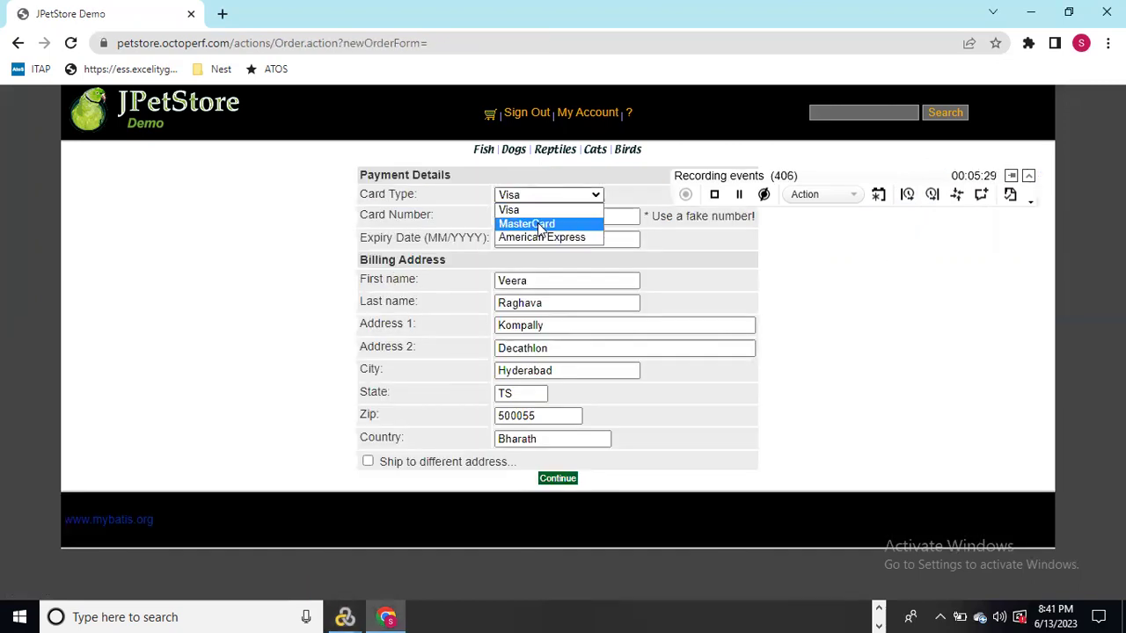
left_click(537, 222)
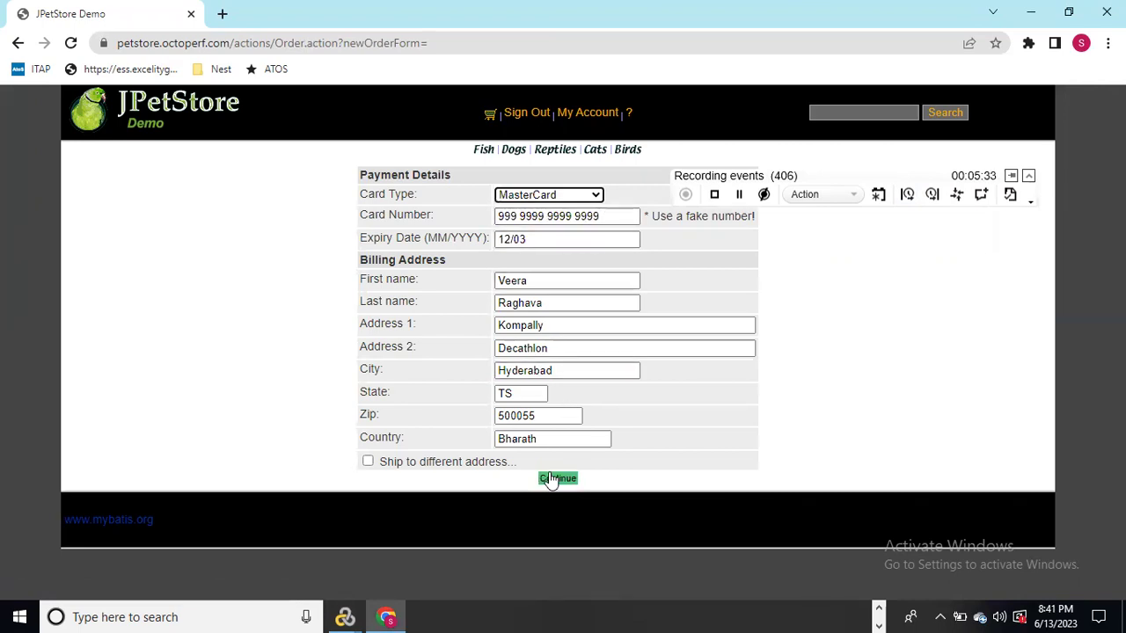
left_click(932, 197)
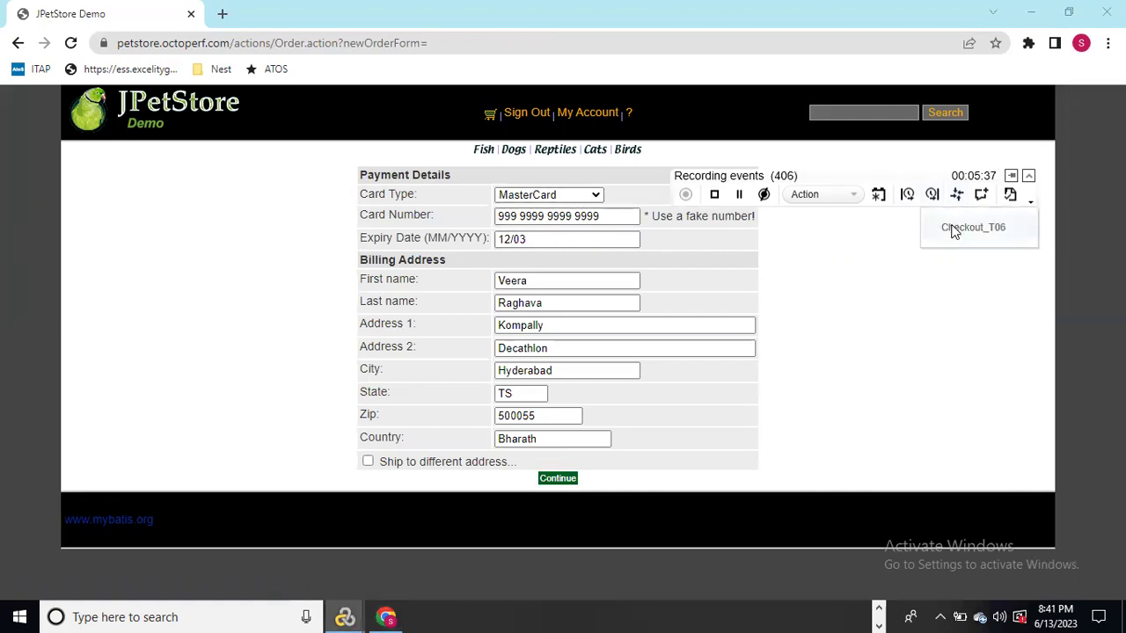
left_click(955, 227)
Record continuing from the payment and billing form within a transaction named Clickon_Continue, and end that transaction
left_click(908, 195)
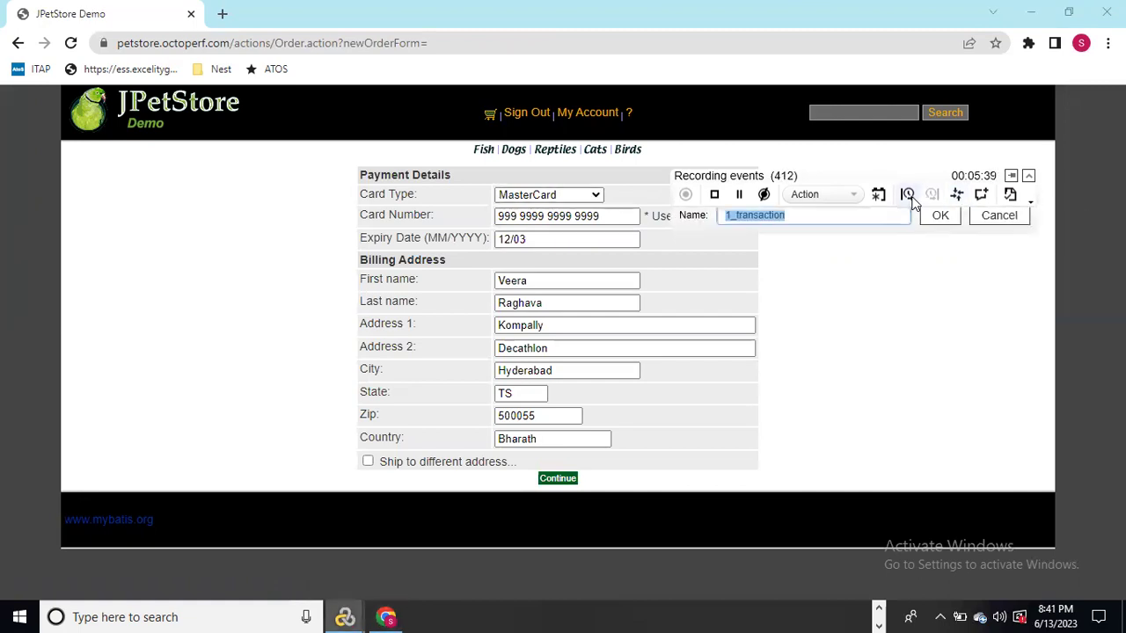
type("Cli")
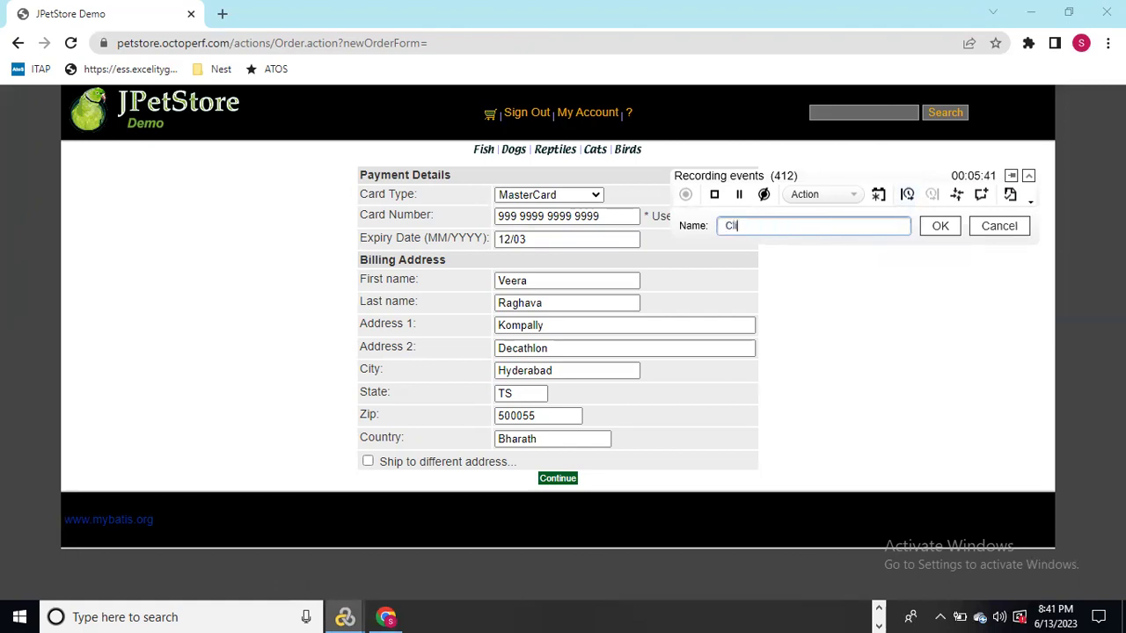
type("ckon_Confinue")
left_click(939, 227)
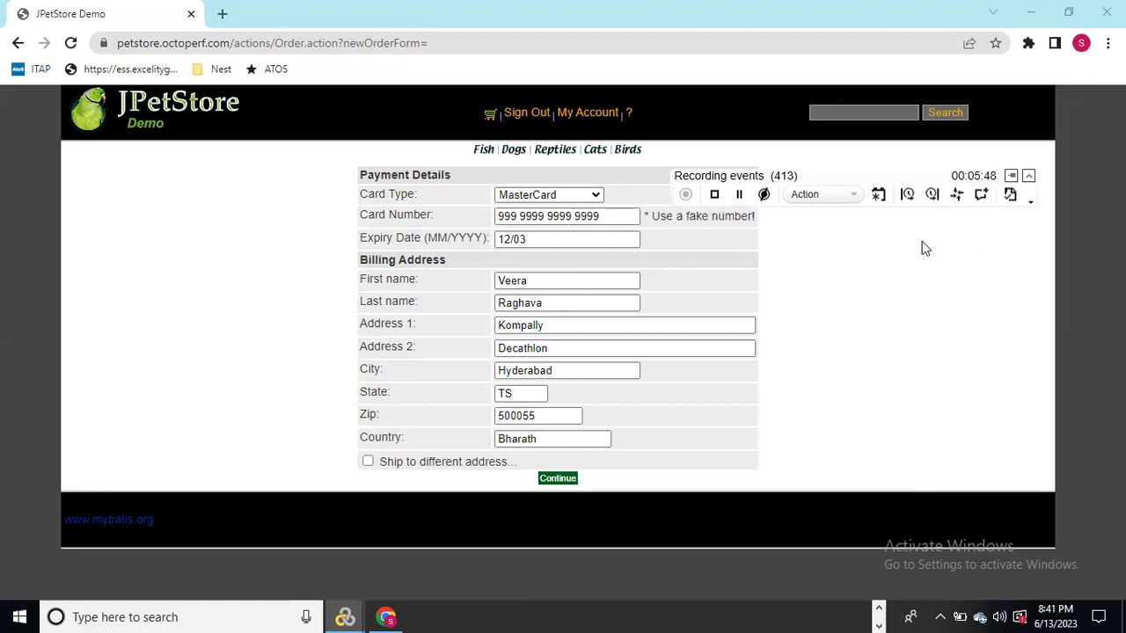
left_click(555, 478)
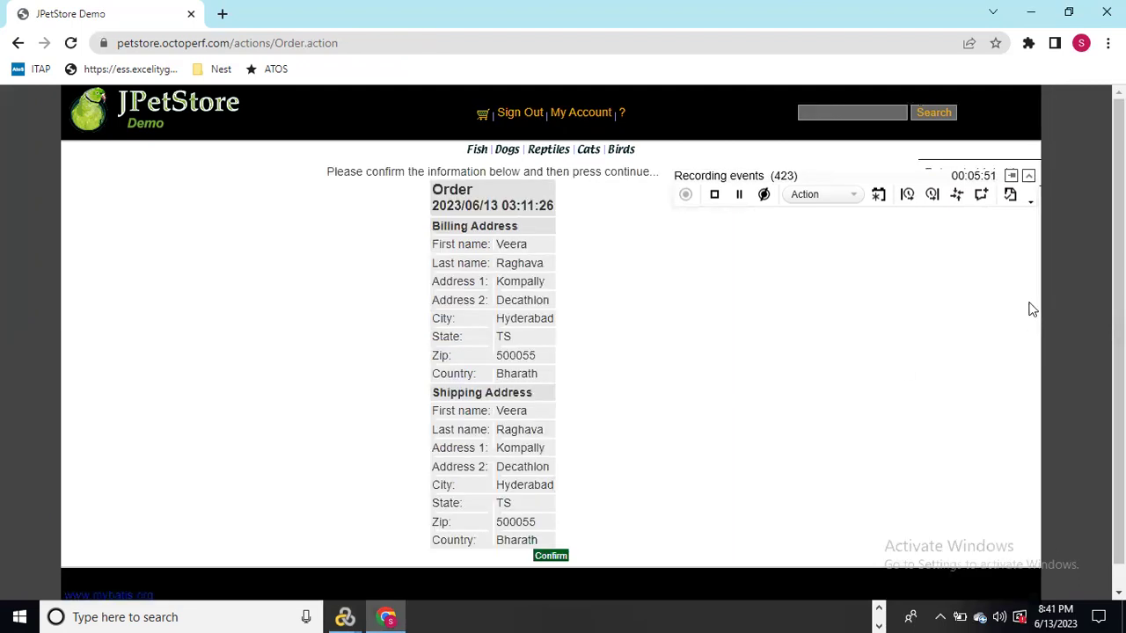
left_click(931, 194)
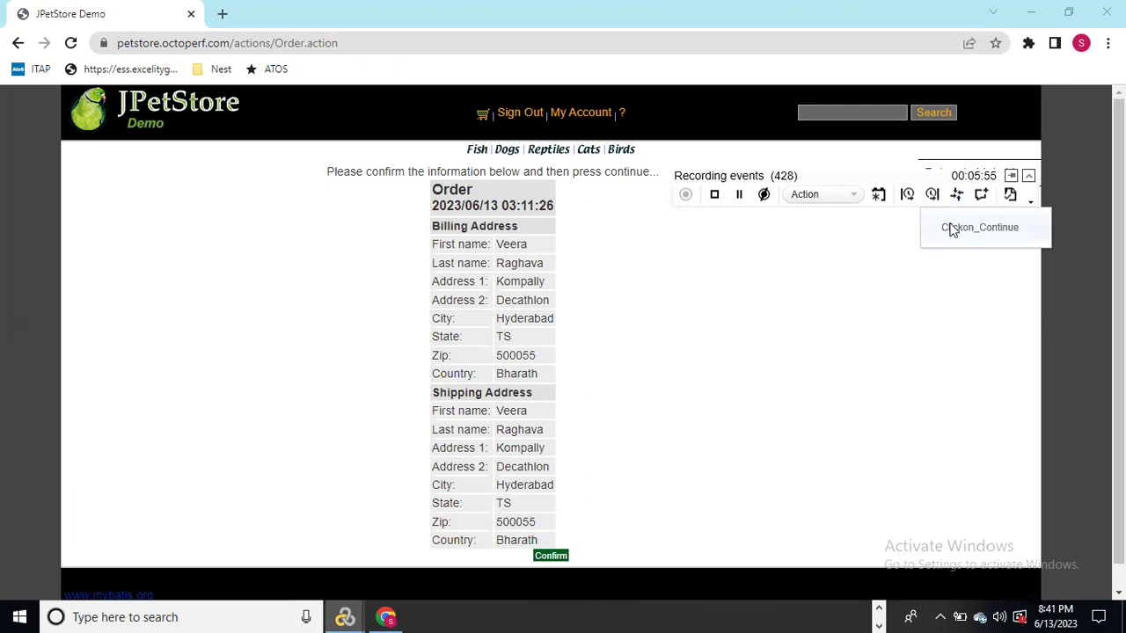
left_click(951, 229)
Record confirming the order within a transaction named Confirm_T08, and end that transaction
left_click(907, 194)
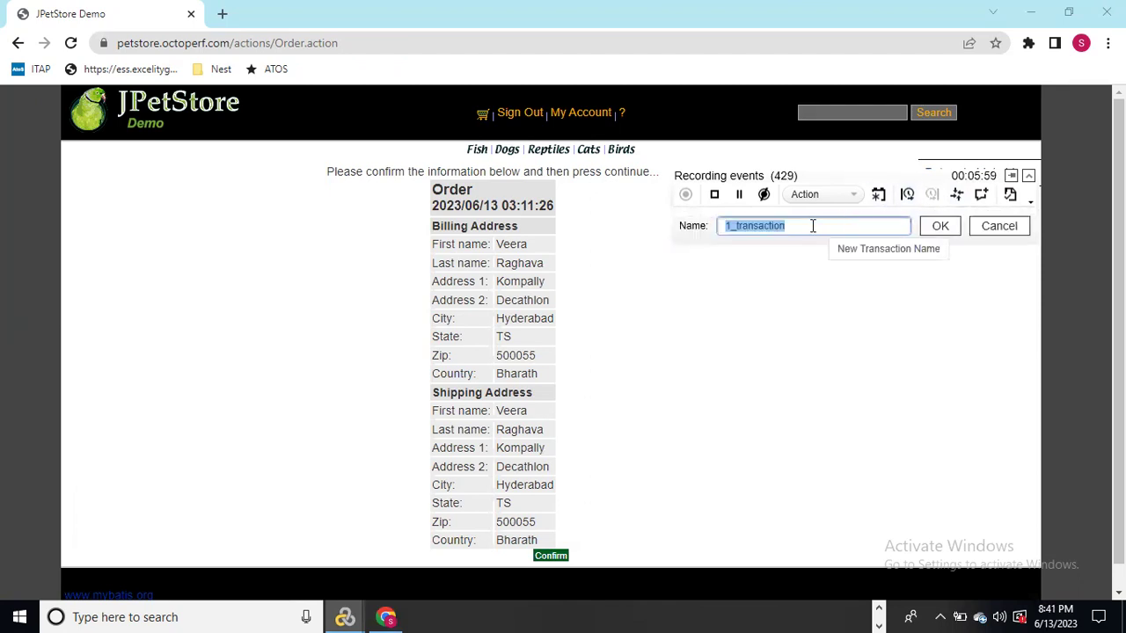
type("Confirm")
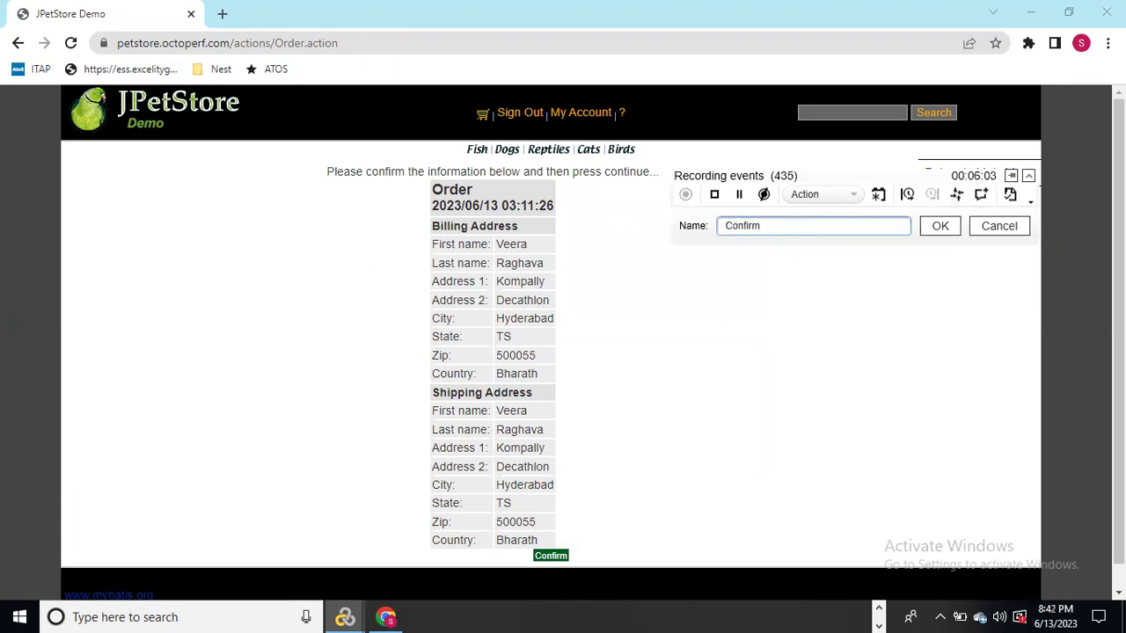
type("_T08")
left_click(943, 228)
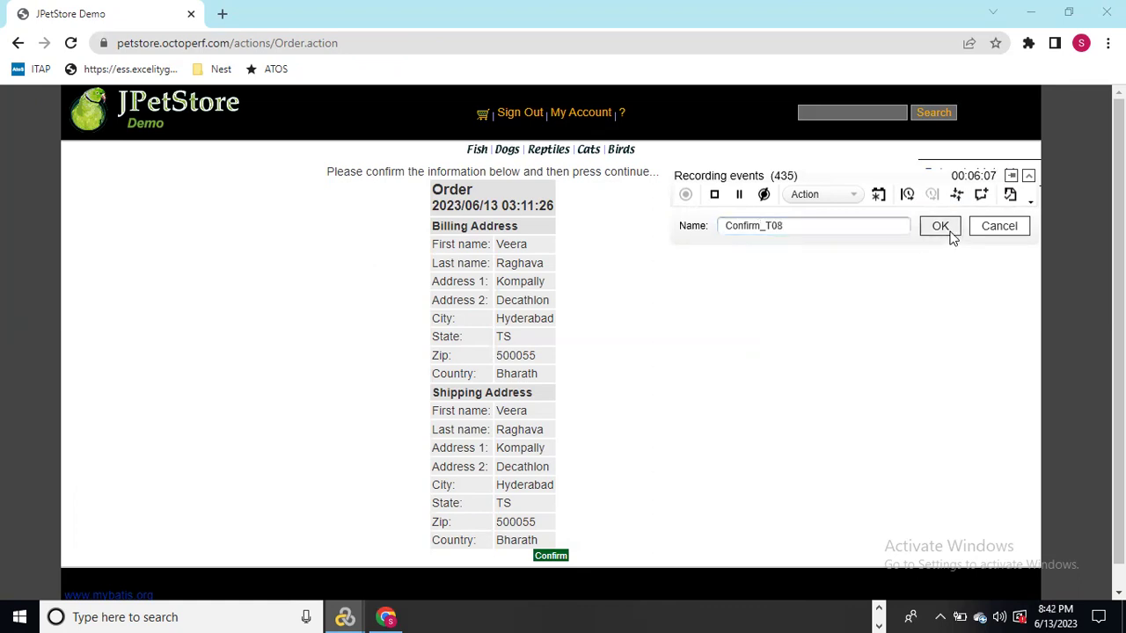
left_click(552, 555)
mouse_move(1119, 319)
left_mouse_down()
mouse_move(1118, 414)
mouse_move(1118, 316)
left_mouse_up()
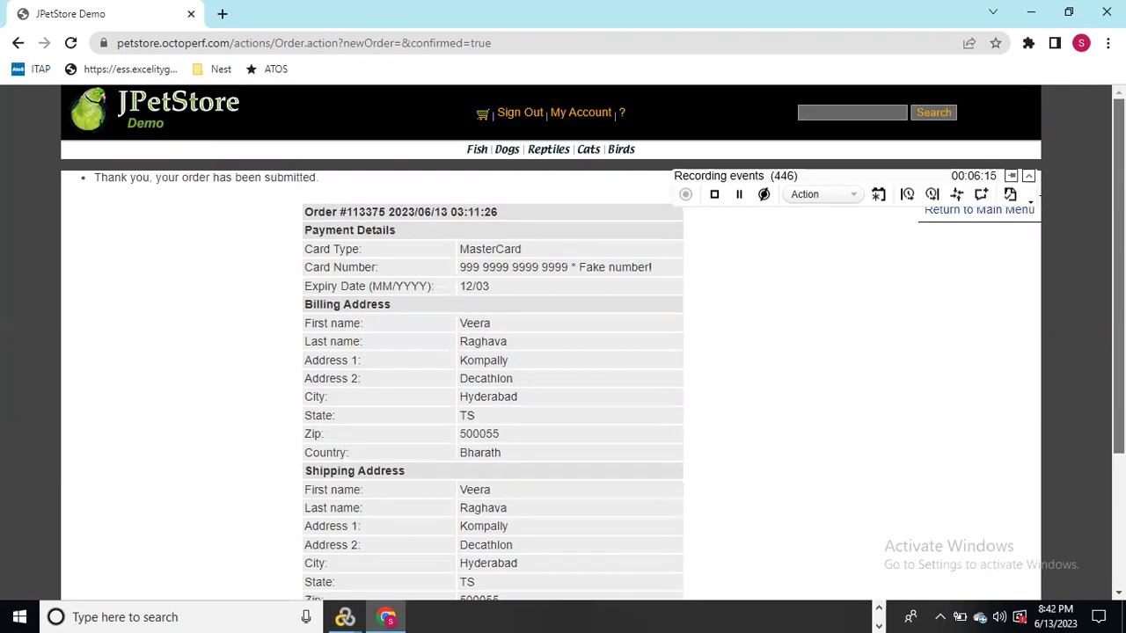
scroll(910, 258, "down", 2)
scroll(910, 258, "up", 2)
scroll(910, 258, "down", 1)
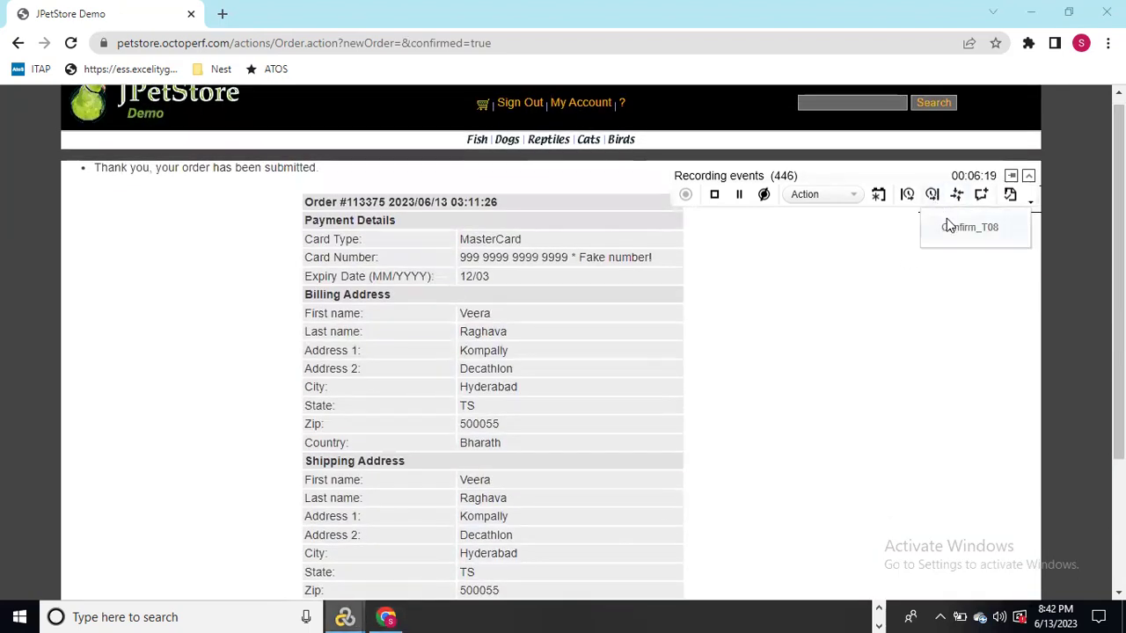
left_click(946, 220)
Record signing out of JPetStore within a transaction named Signout_T09, and end that transaction
left_click(908, 195)
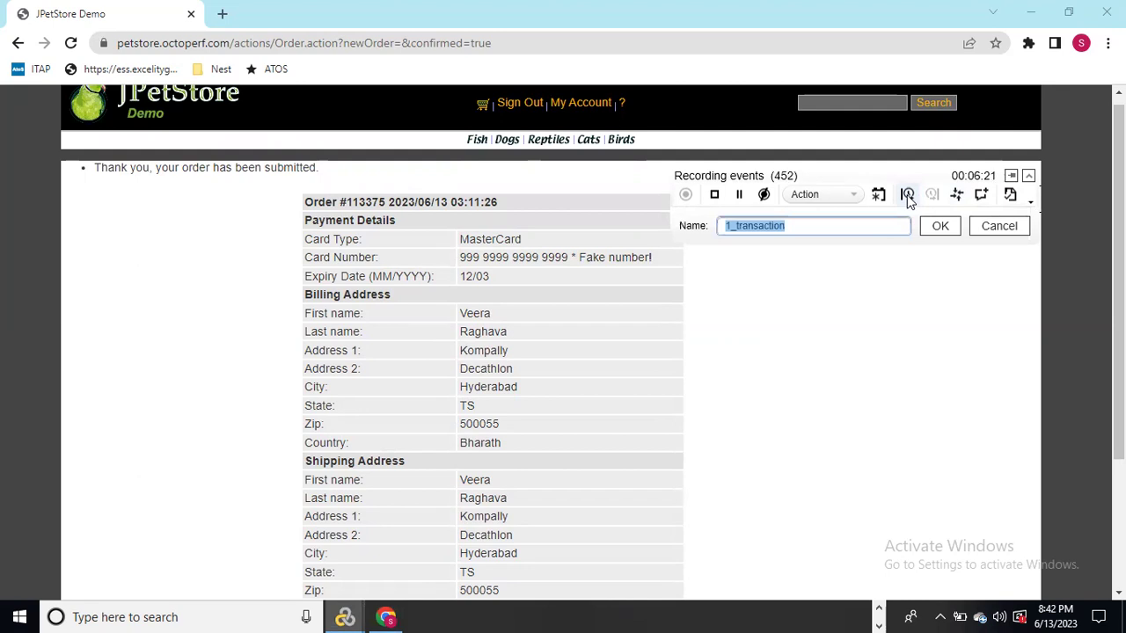
type("Sign")
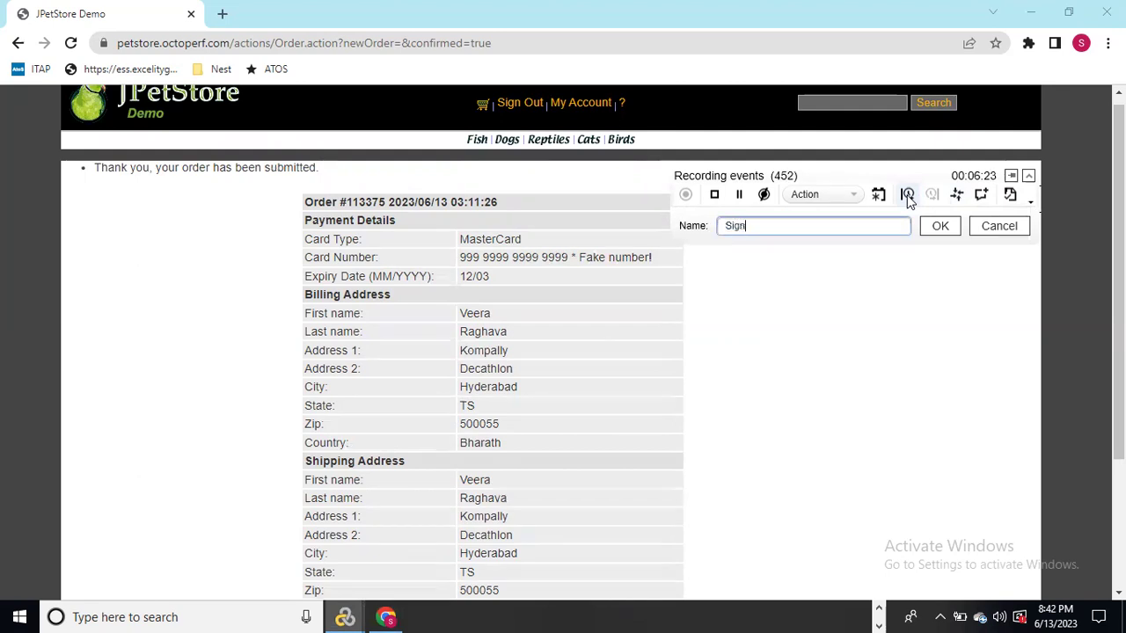
type("out_T09")
left_click(940, 225)
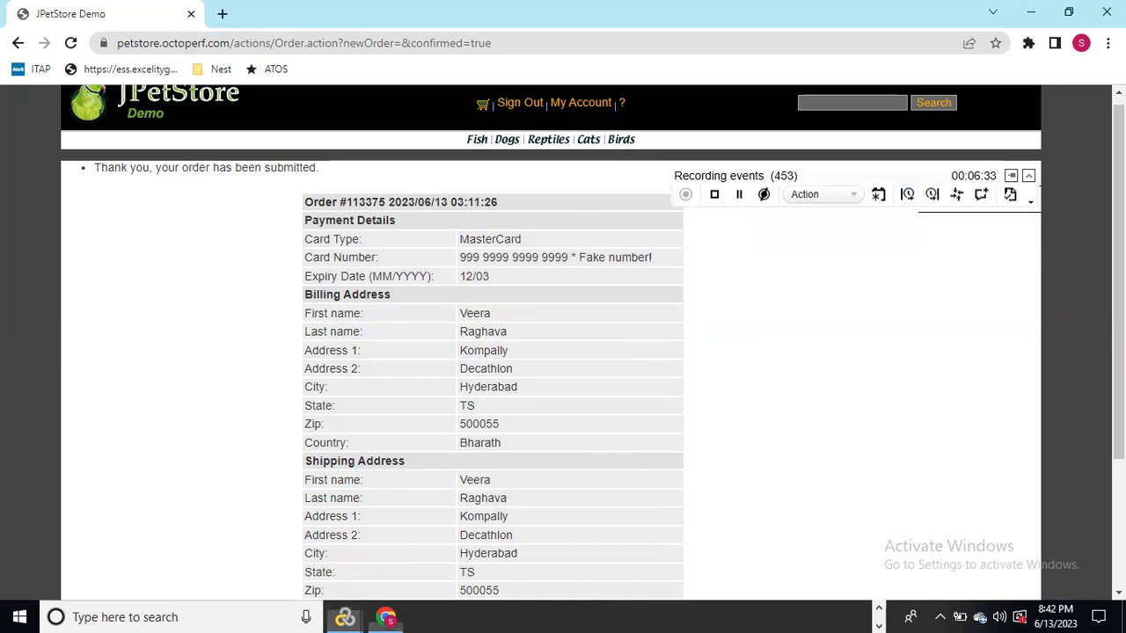
scroll(1099, 395, "down", 3)
scroll(563, 351, "up", 3)
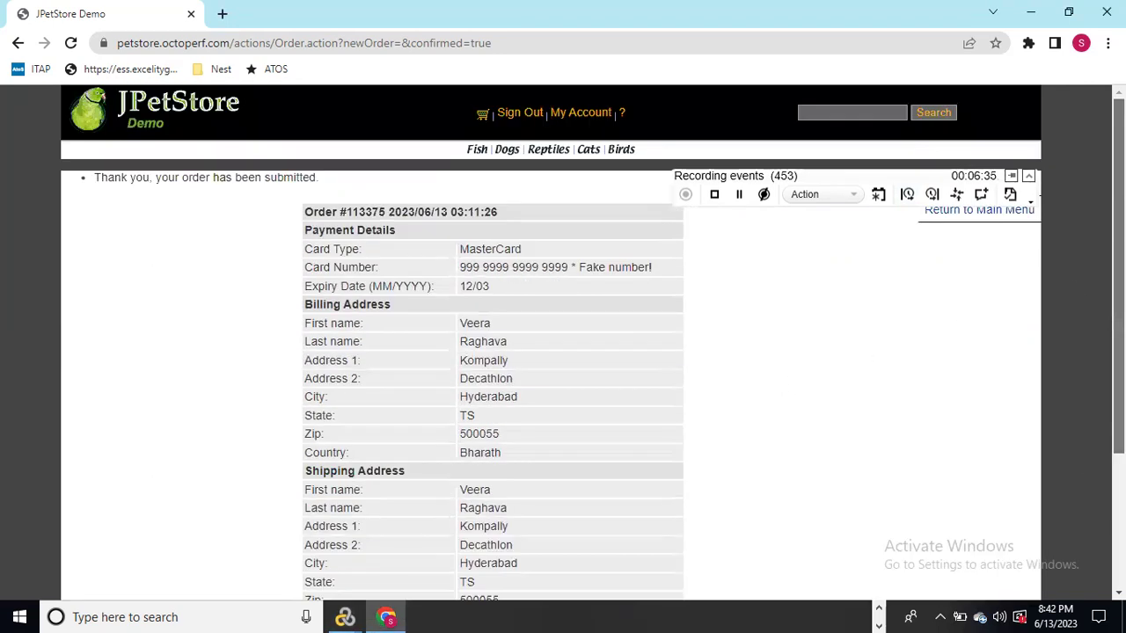
left_click(512, 115)
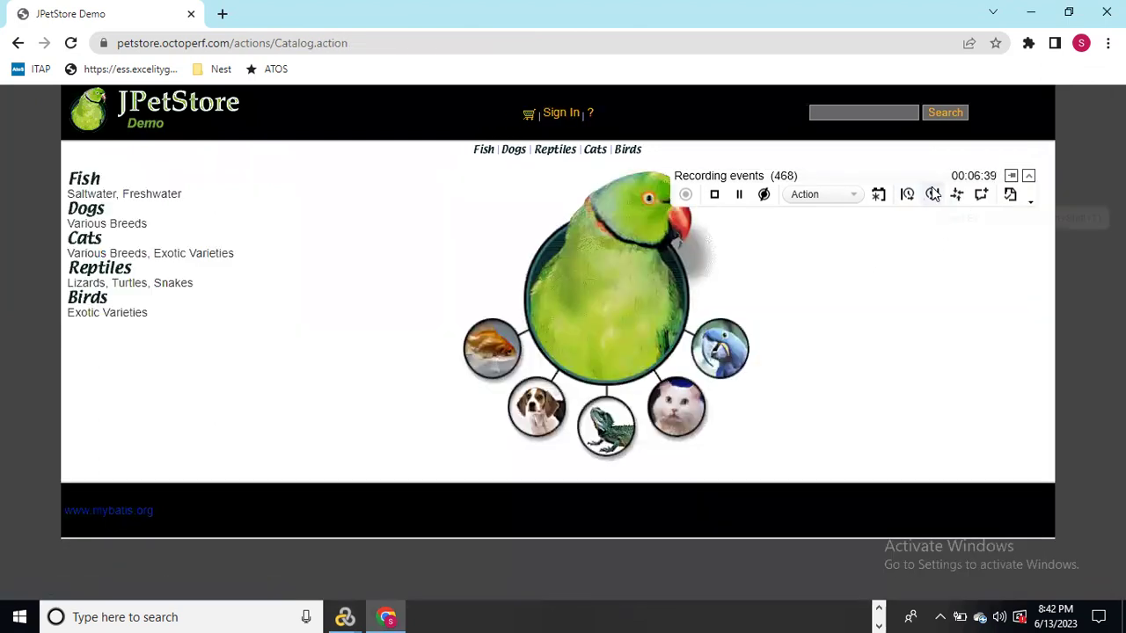
left_click(933, 195)
left_click(959, 237)
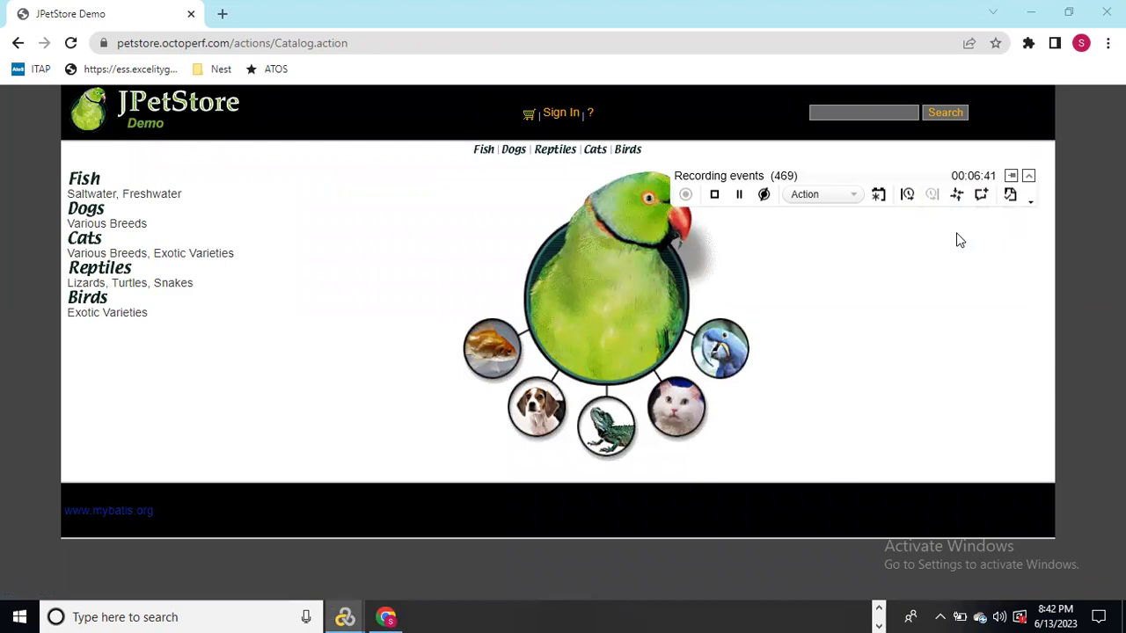